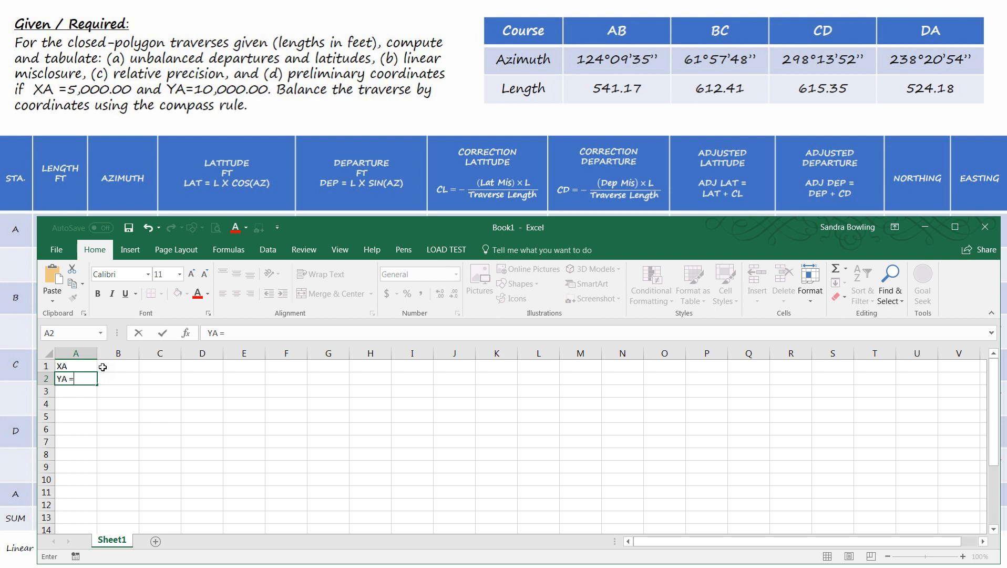
- Complete the label in cell A1 so that it reads "XA ="
click(84, 366)
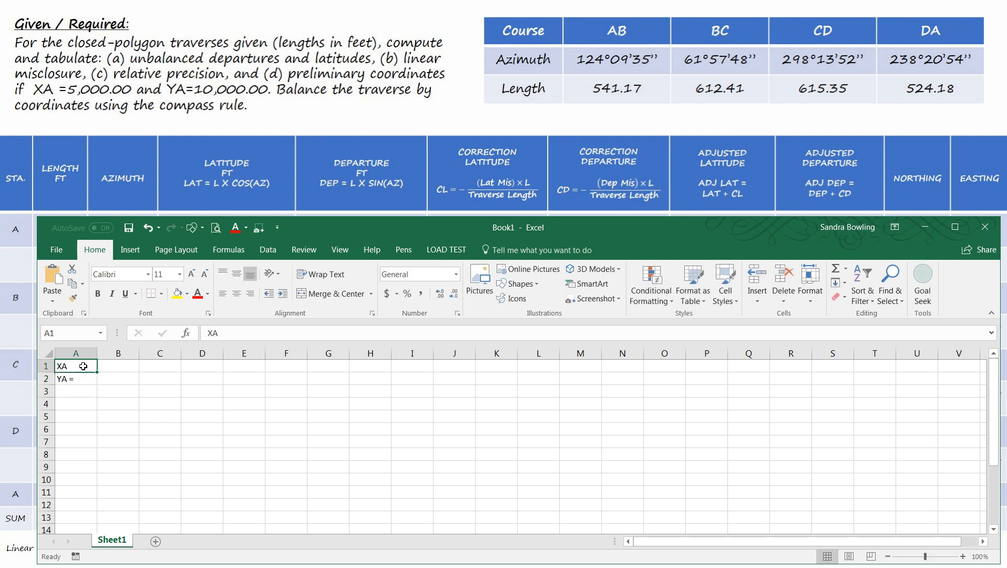
click(230, 331)
click(231, 416)
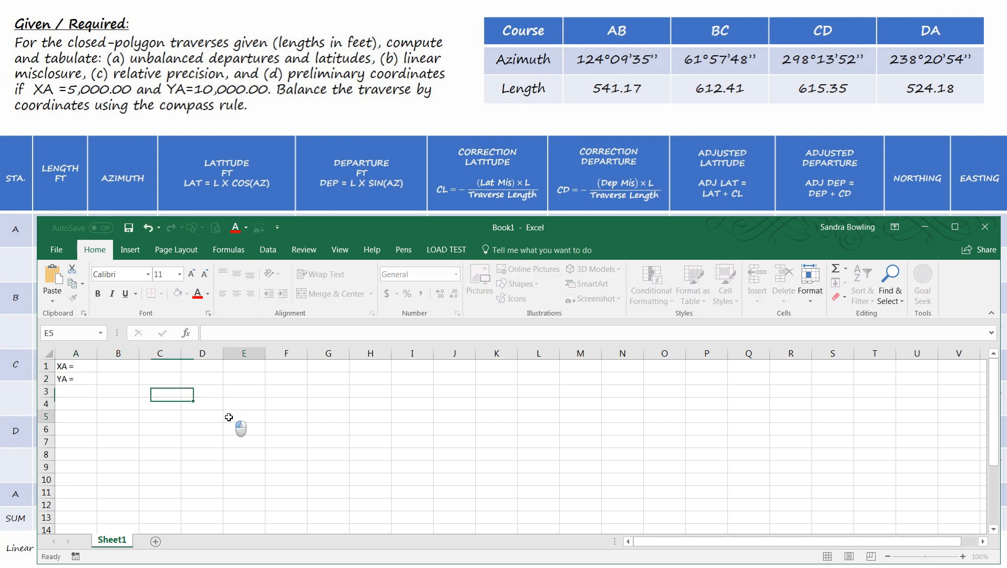
- Format the letter A in the "XA =" label in cell A1 as subscript
click(80, 367)
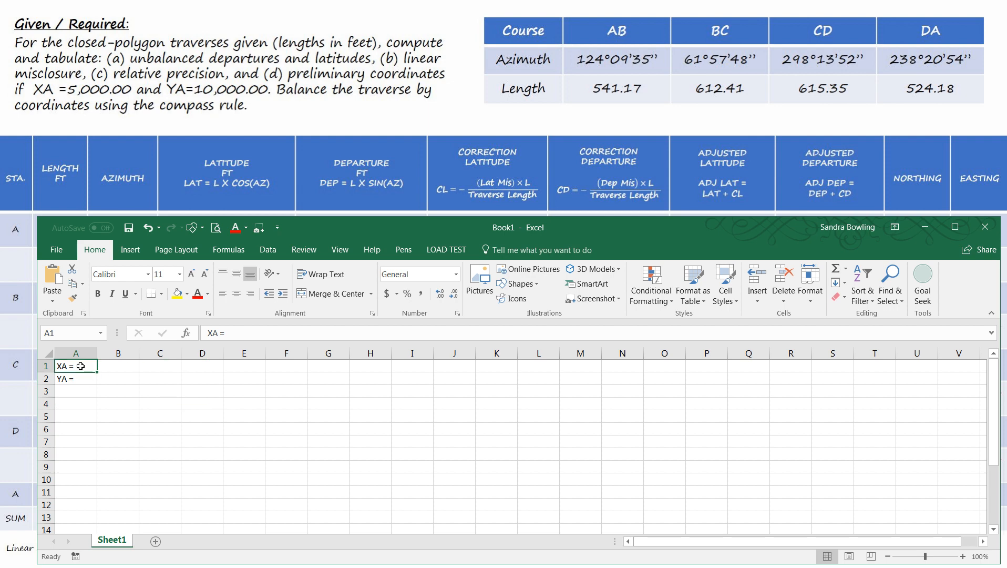
click(225, 334)
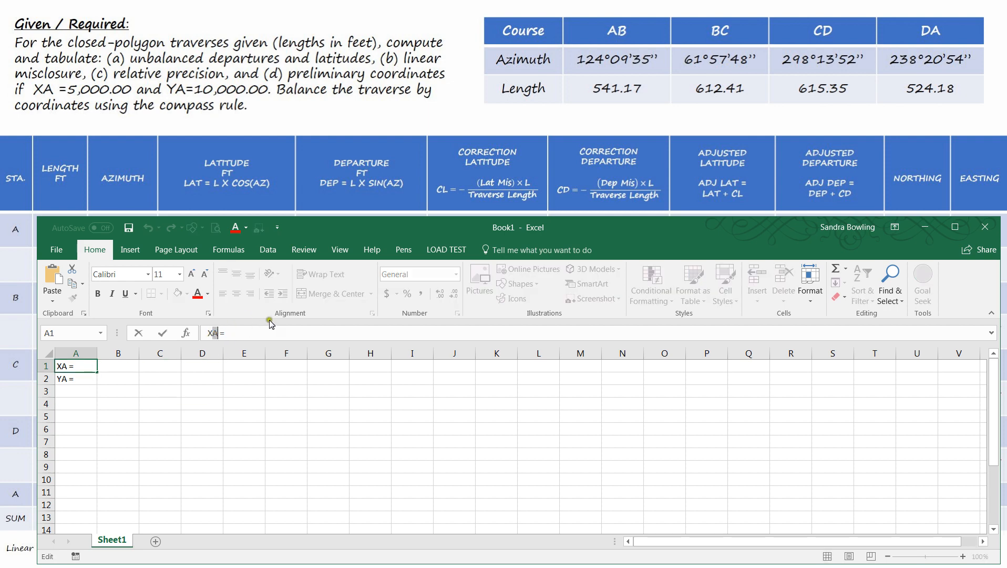
click(209, 313)
click(457, 448)
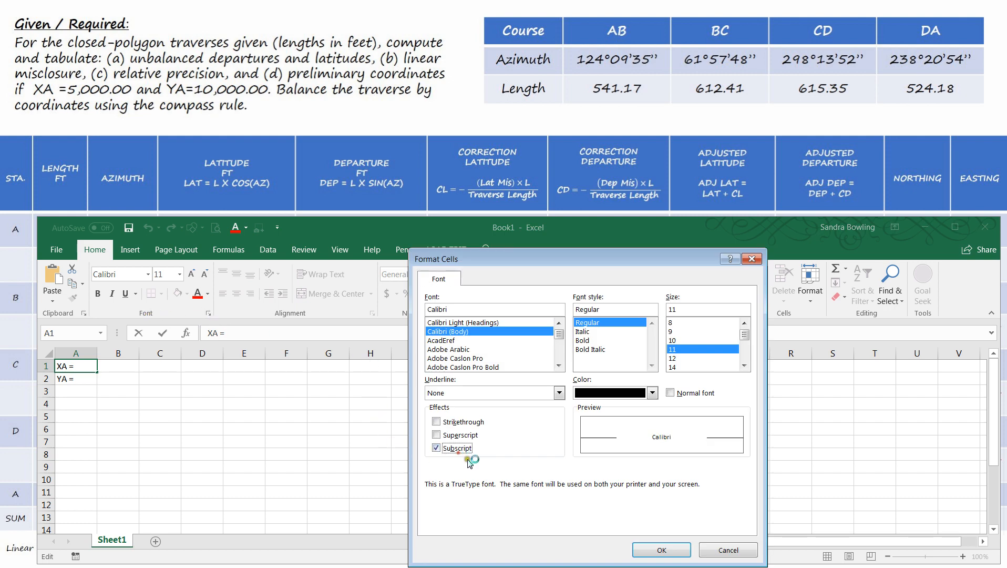
click(662, 550)
drag(227, 439, 227, 435)
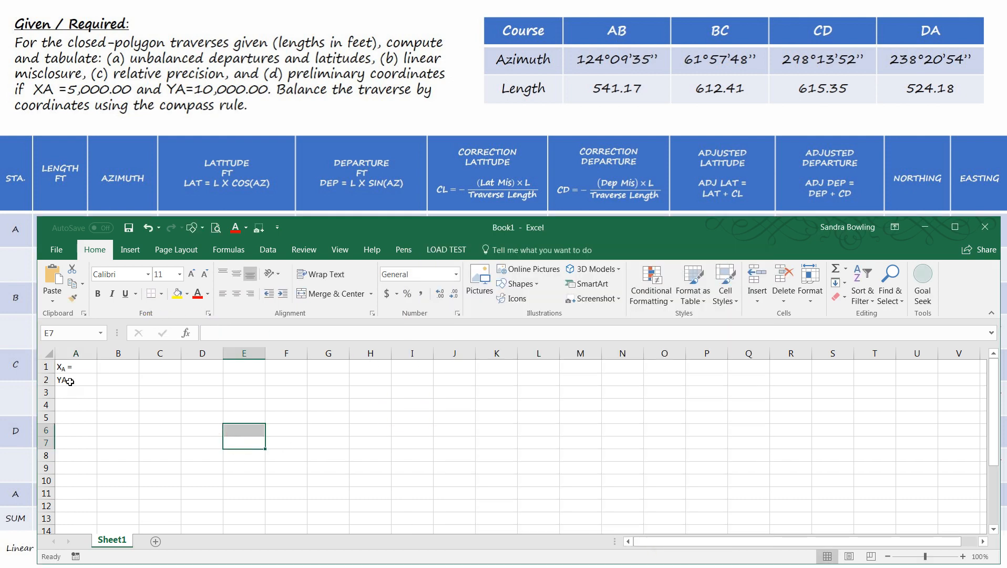
- Format the letter A in the "YA =" label in cell A2 as subscript
click(70, 381)
drag(218, 332, 212, 333)
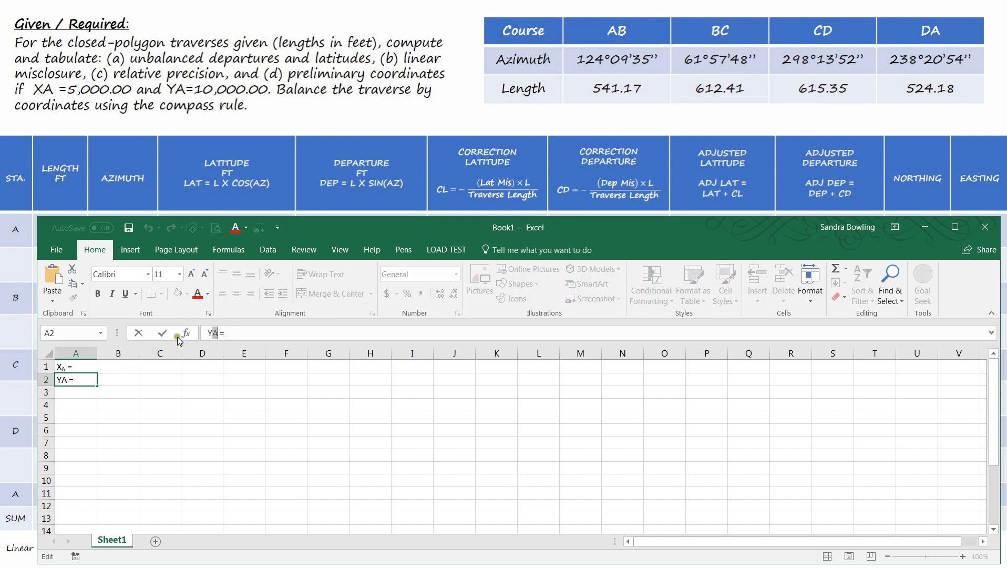
click(208, 313)
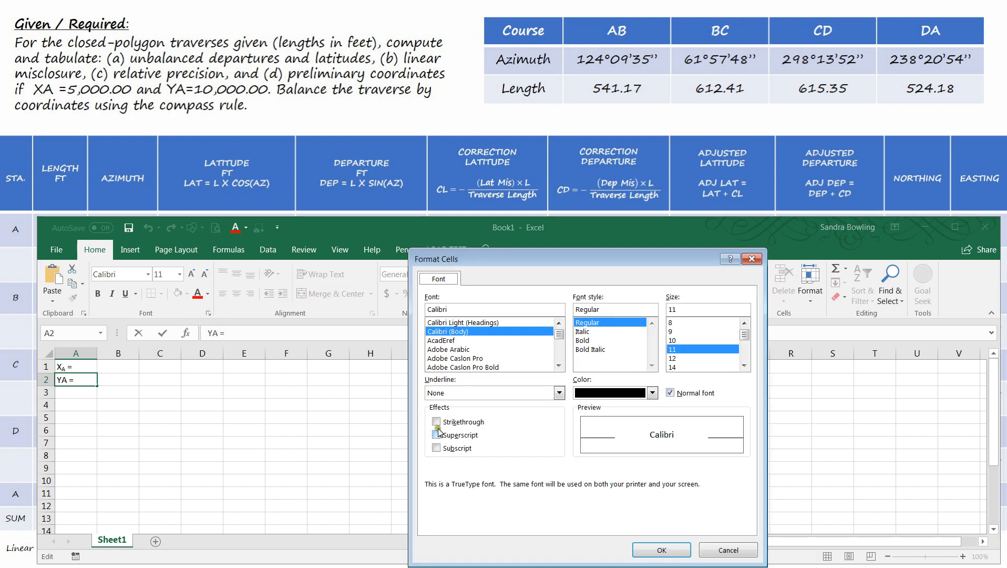
click(456, 449)
click(661, 550)
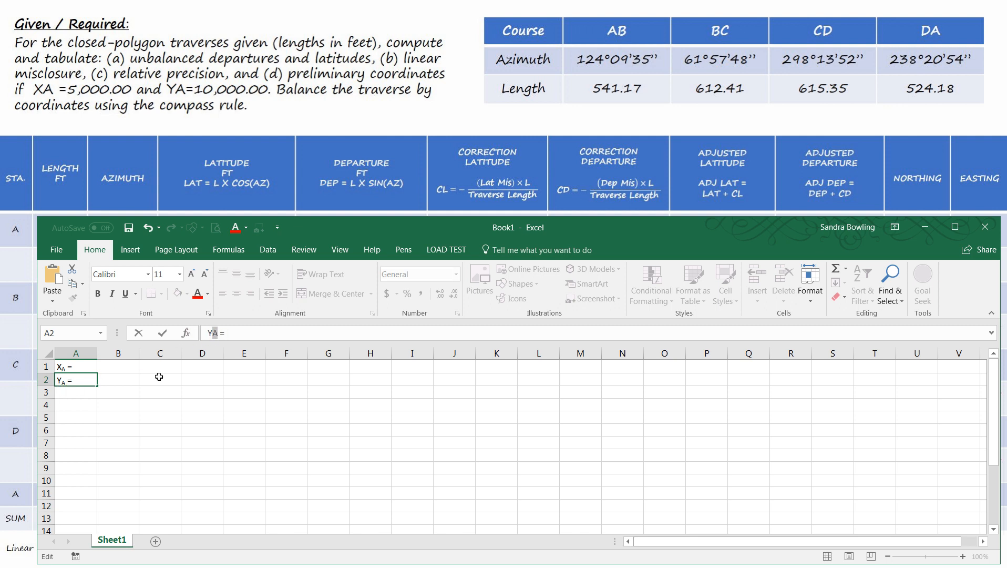
click(184, 383)
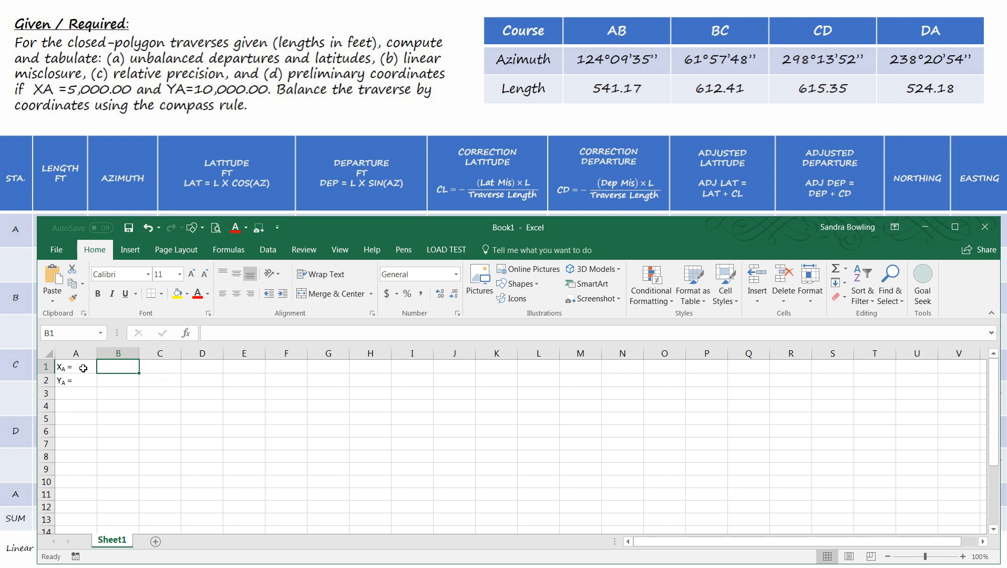
- Enter 5000 in B1 as the XA value and 1000 in B2 as the YA value
click(93, 365)
click(117, 367)
text(5000)
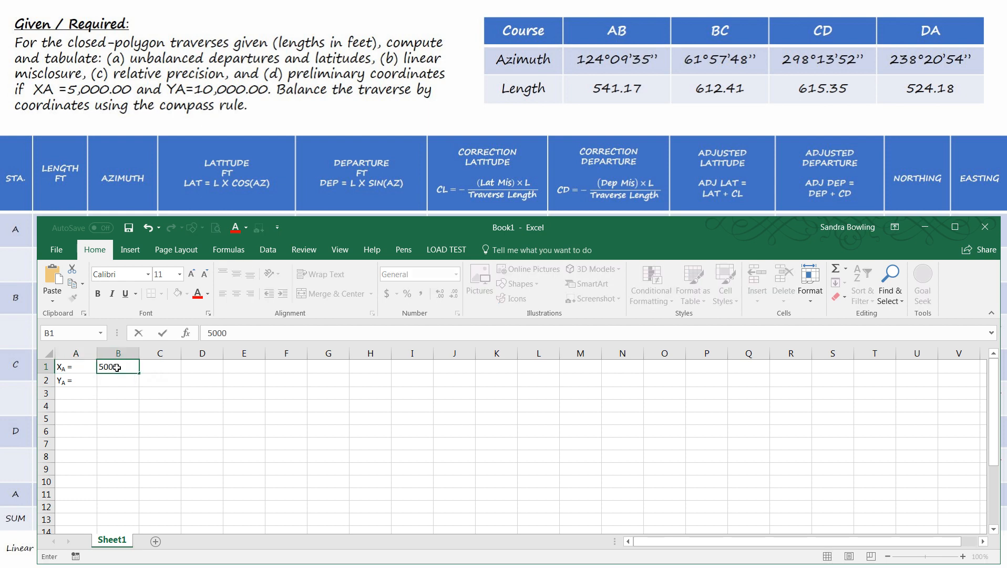
key(Return)
text(100)
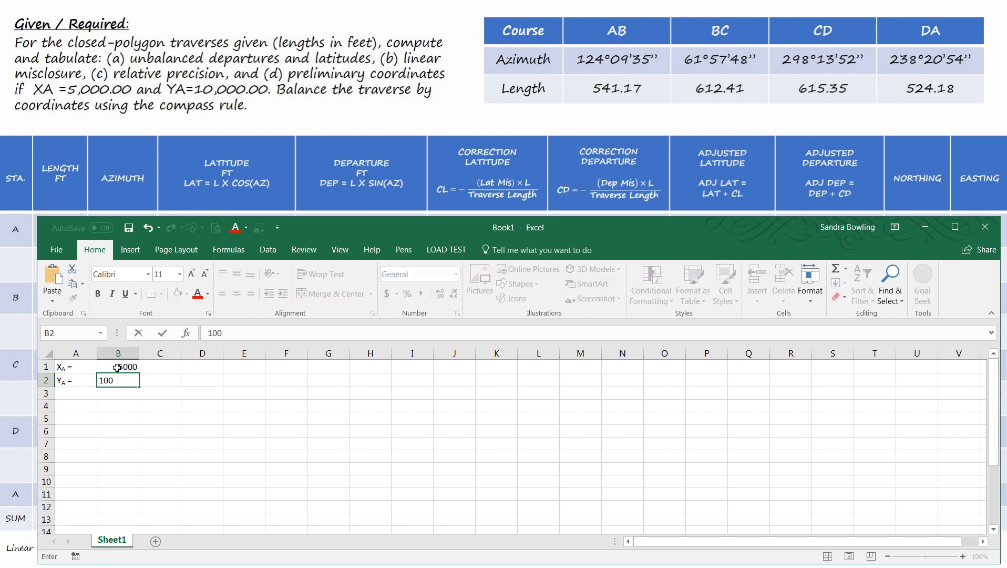
text(0)
key(Return)
- Enter the unit ft beside both coordinate values, in cells C1 and C2
key(Up)
key(Right)
text(ft)
key(Up)
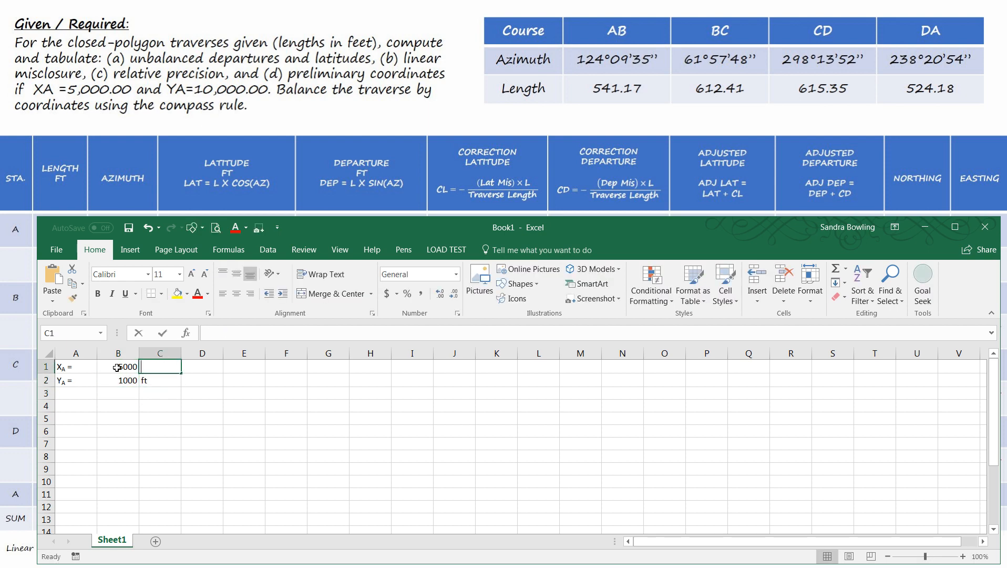
text(ft)
click(118, 380)
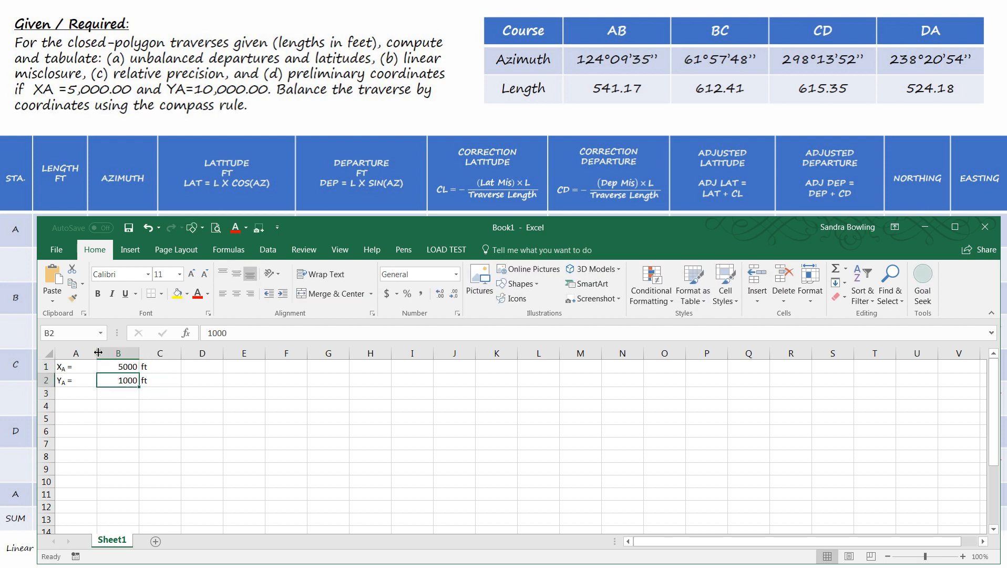
- Fit the widths of columns A, B and C to their contents
drag(98, 353, 73, 380)
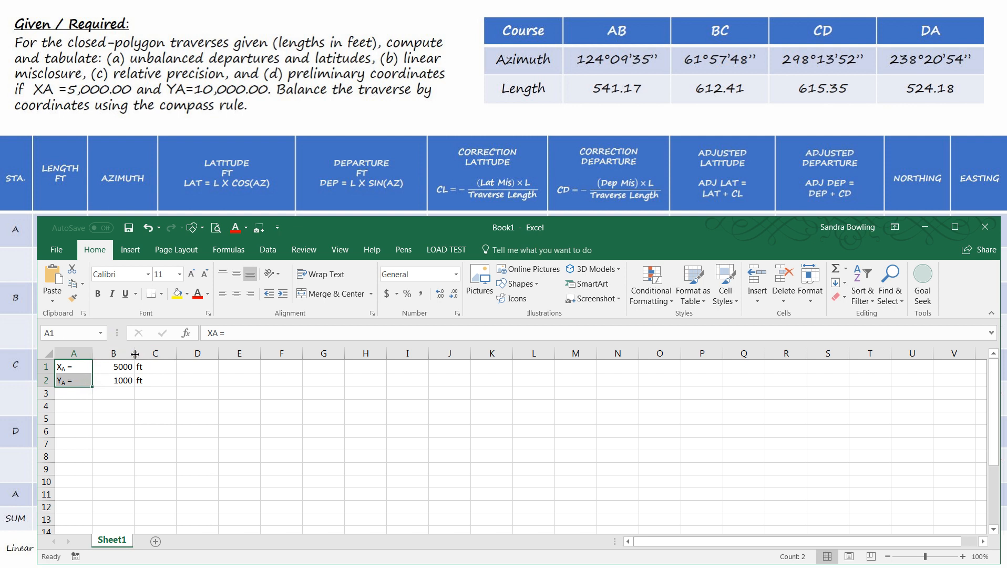
drag(135, 354, 171, 360)
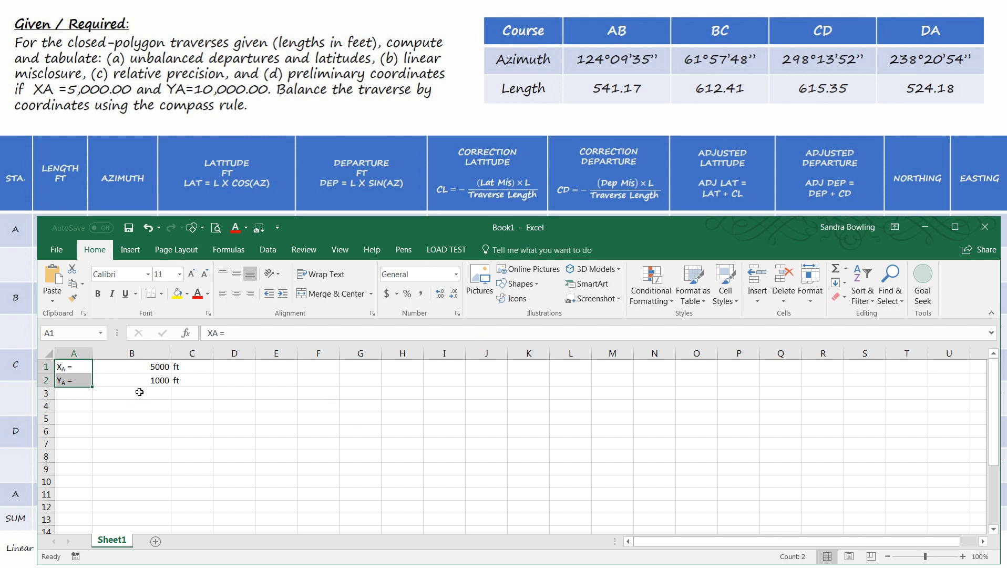
double_click(170, 356)
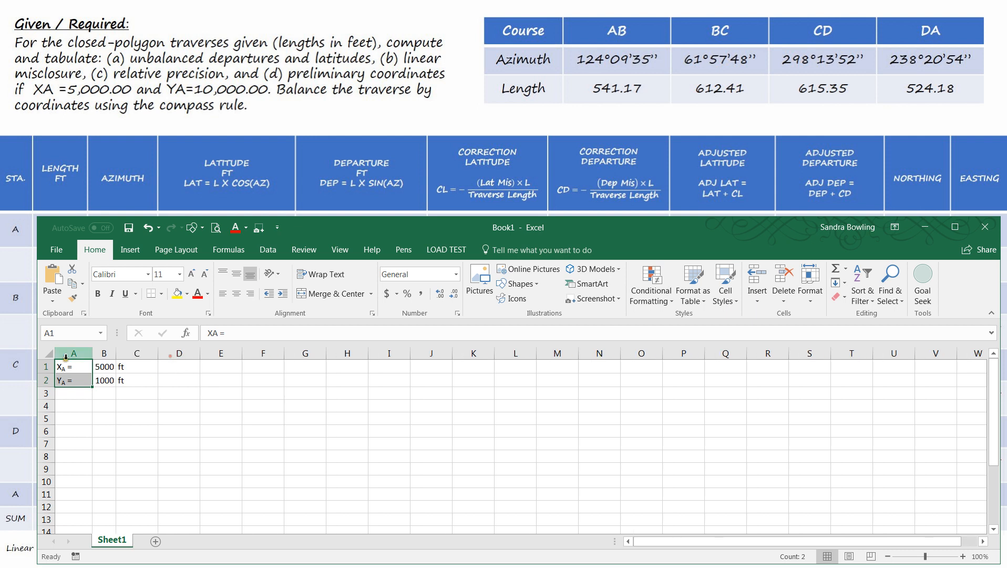
double_click(92, 354)
drag(141, 353, 140, 353)
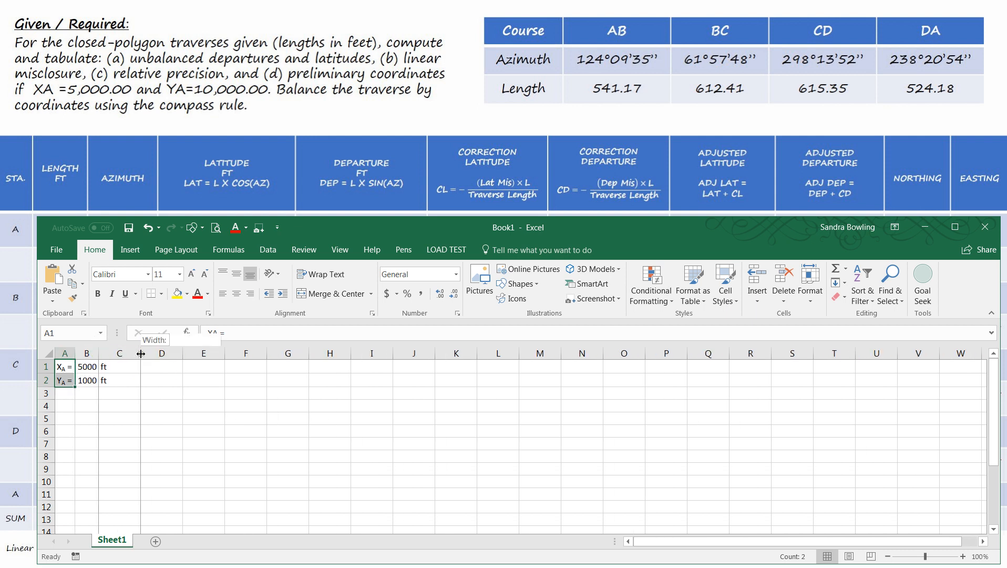
double_click(141, 353)
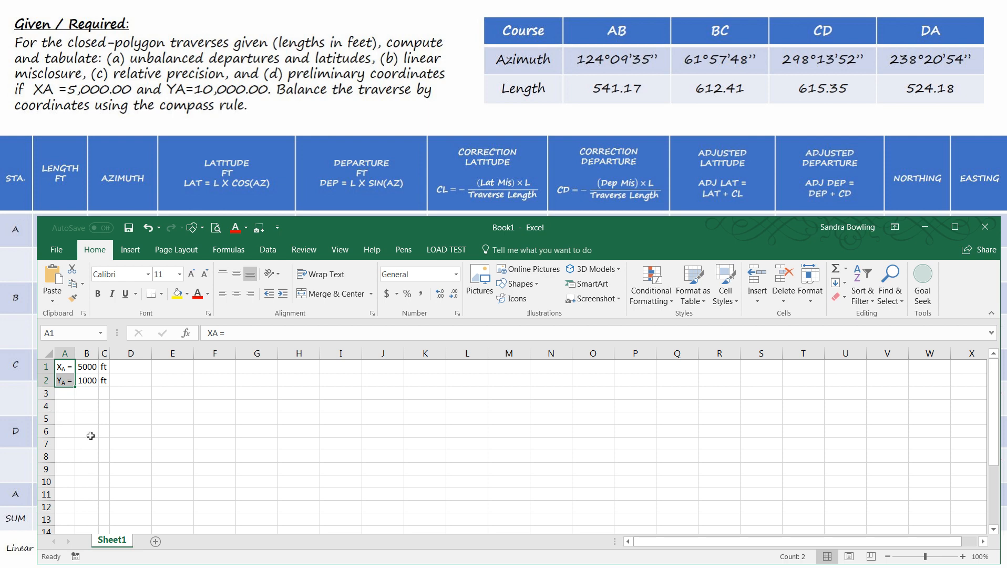
- Correct the YA value in cell B2 to 10000
click(89, 380)
click(236, 331)
text(0)
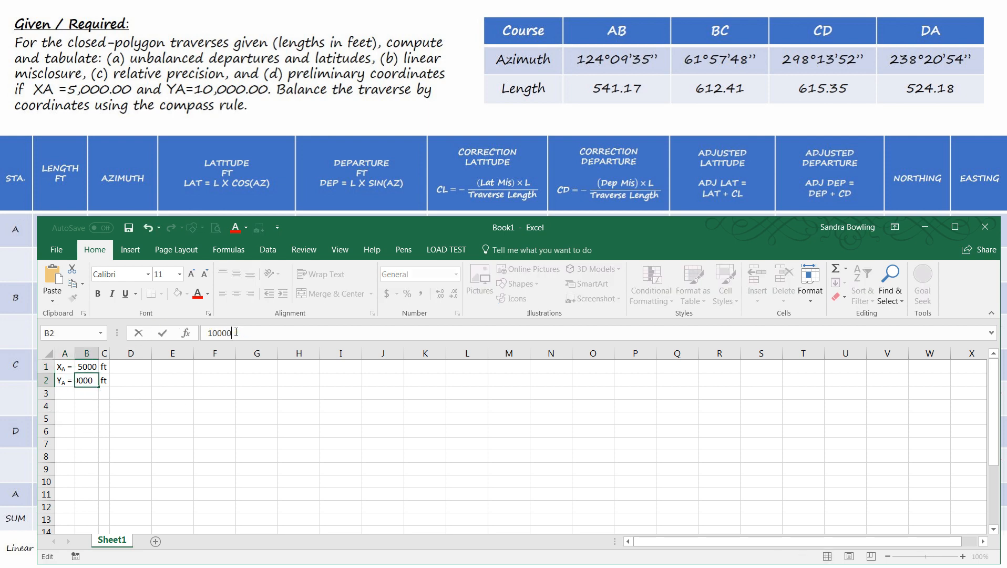
key(Return)
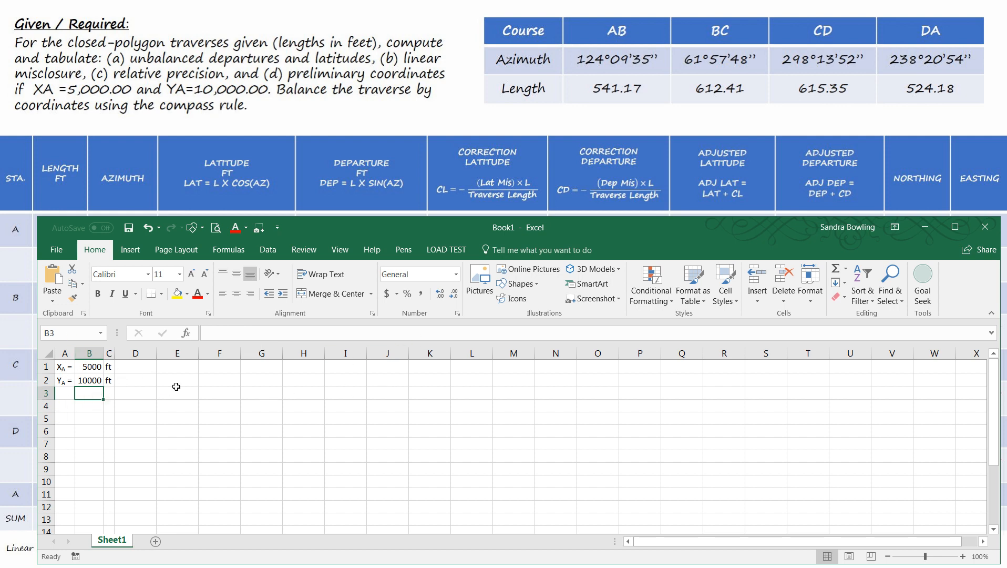
- Apply the comma number format with two decimals to the coordinate values in B1 and B2
click(83, 380)
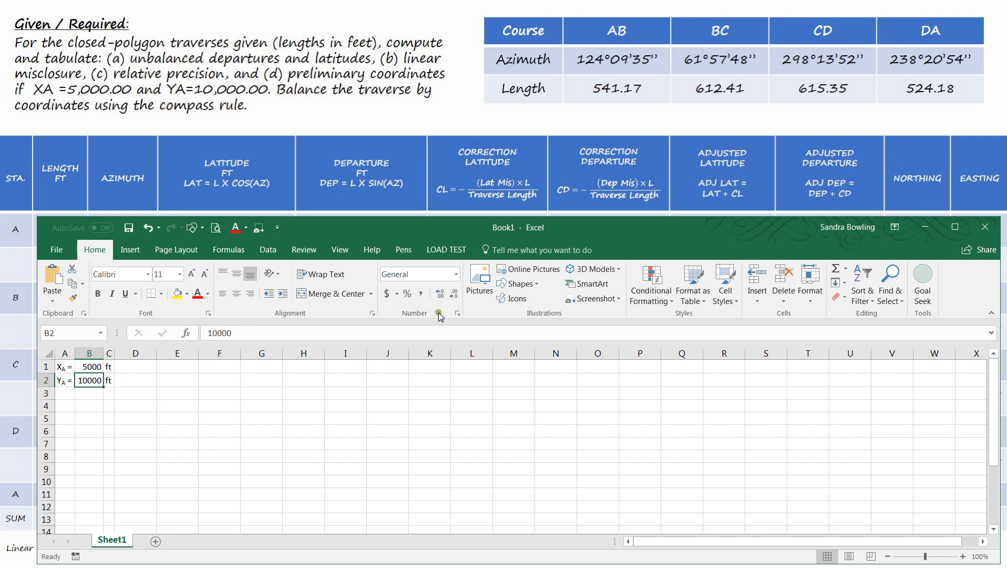
click(423, 294)
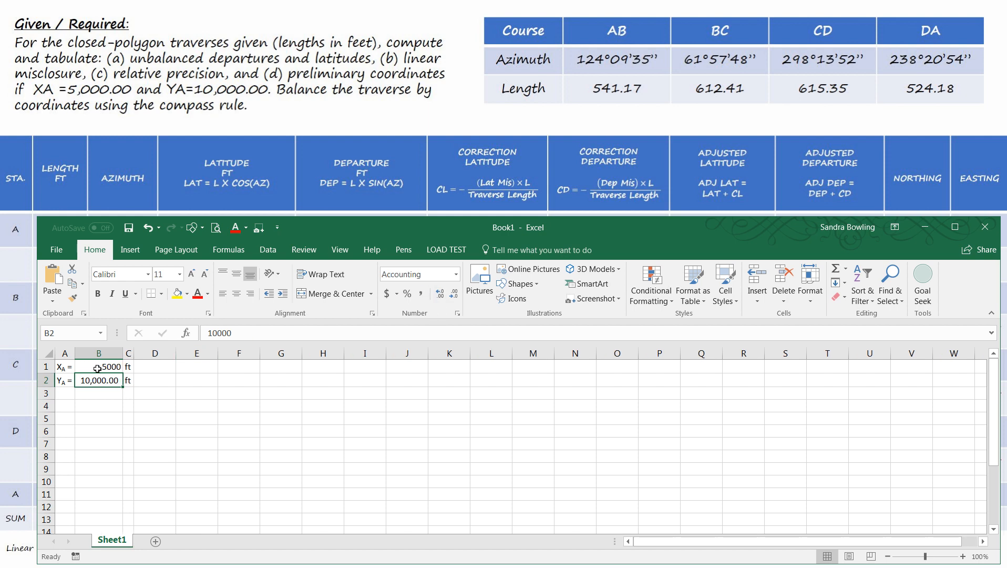
click(98, 368)
click(421, 294)
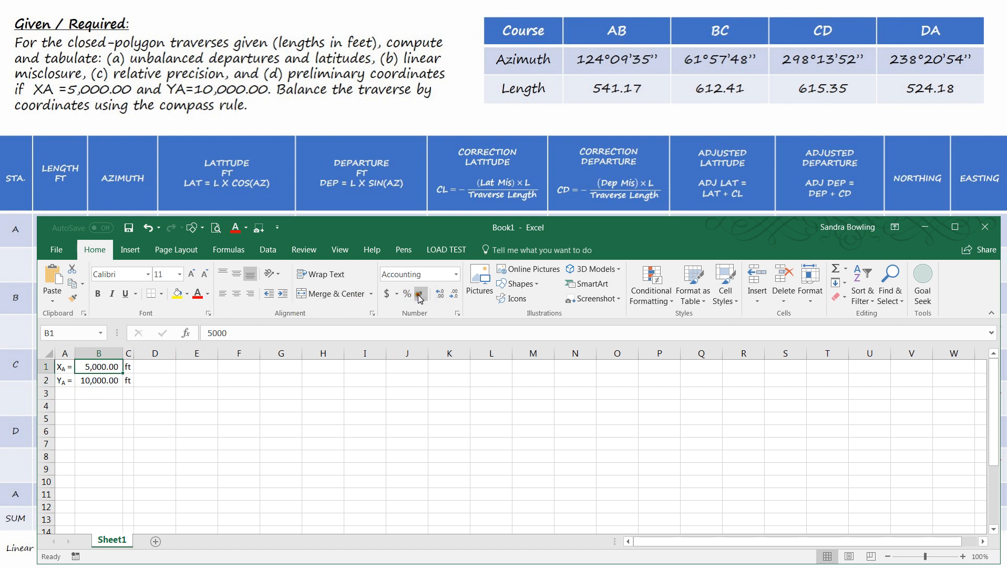
click(163, 392)
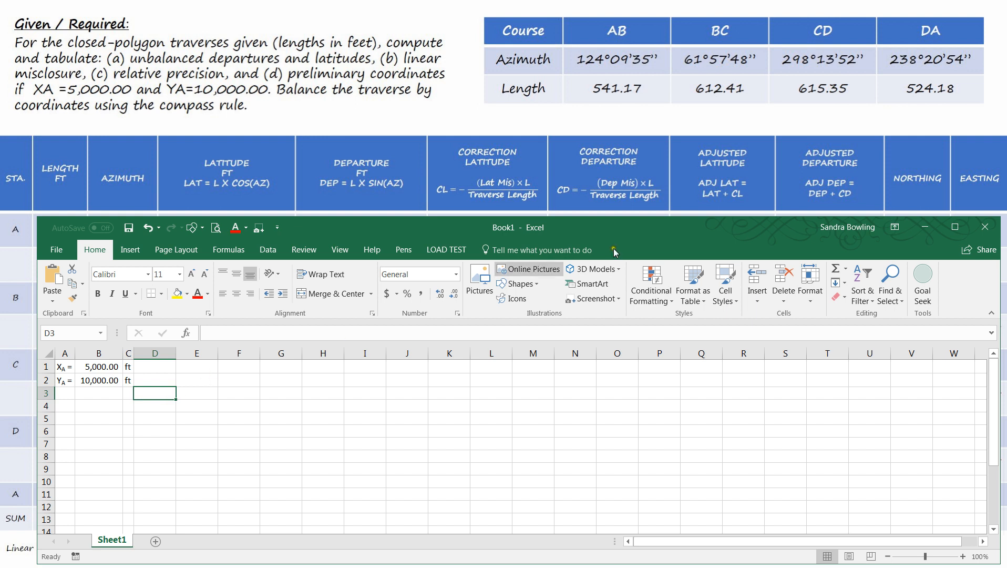
- Enter the row labels Course in cell E1 and Azimuth in cell E2
click(203, 371)
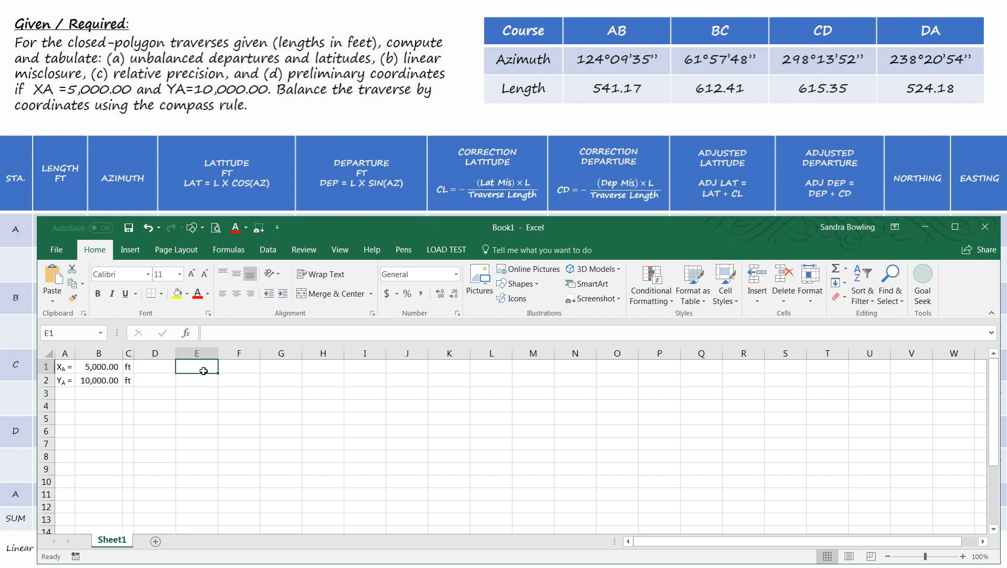
text(Co)
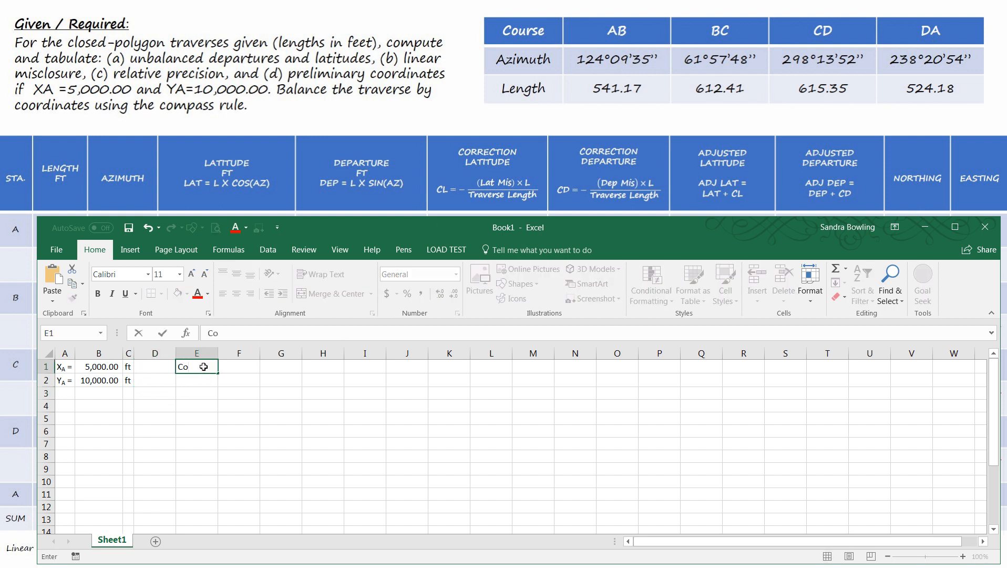
text(urse)
key(Return)
text(Azimuth)
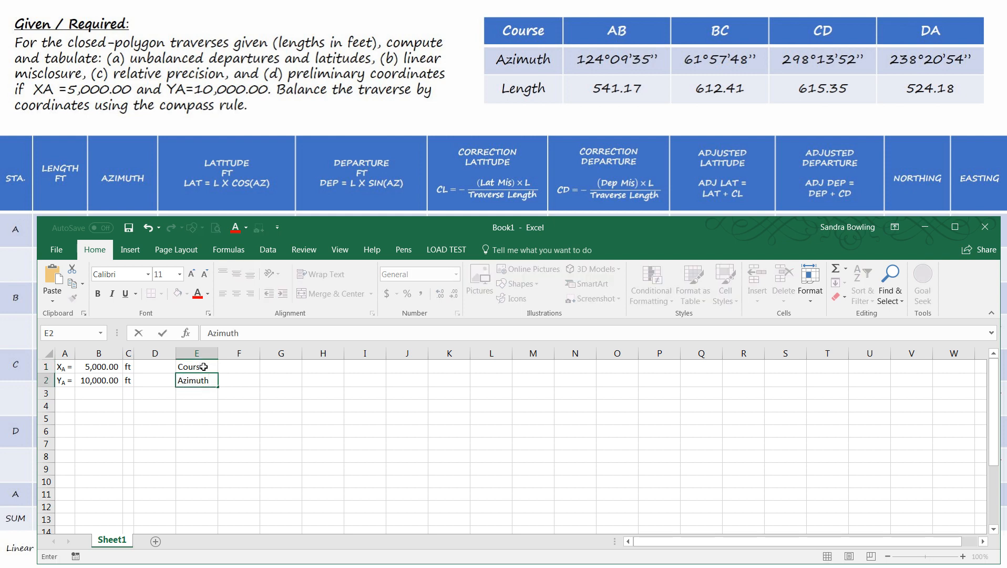
- Enter AB as the first course name in cell F1, beside the Course label
click(203, 366)
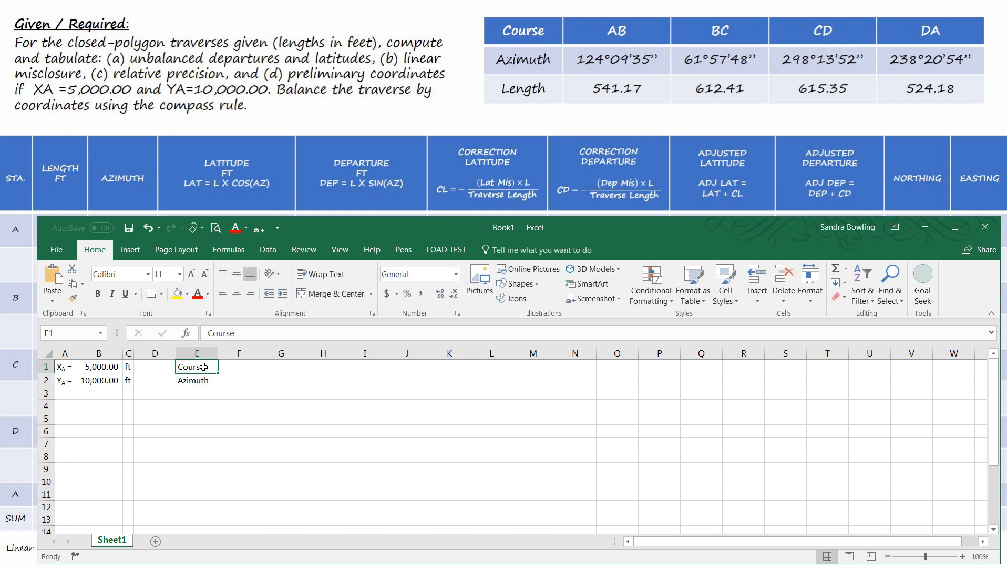
key(Tab)
text(a)
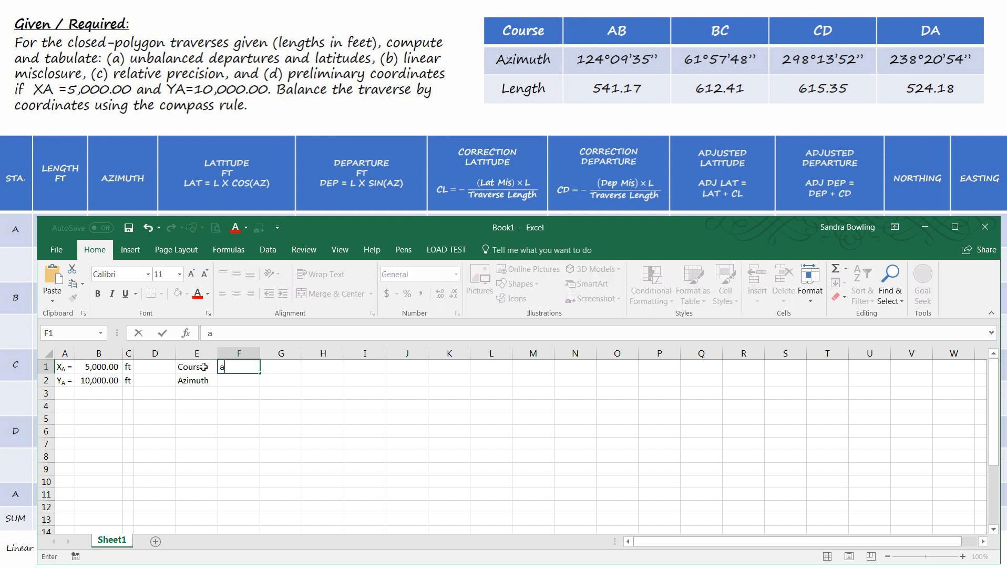
text(B)
click(223, 382)
- Move the Azimuth label from E2 down to E3 and enter the headings Degree, Minute and Second in F2, G2 and H2
click(190, 381)
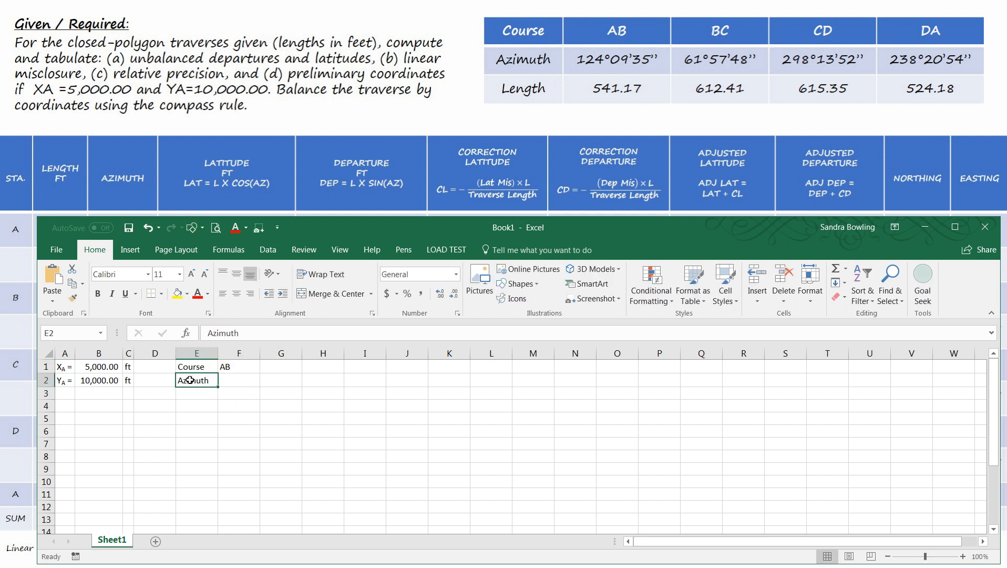
drag(192, 387, 193, 393)
click(231, 380)
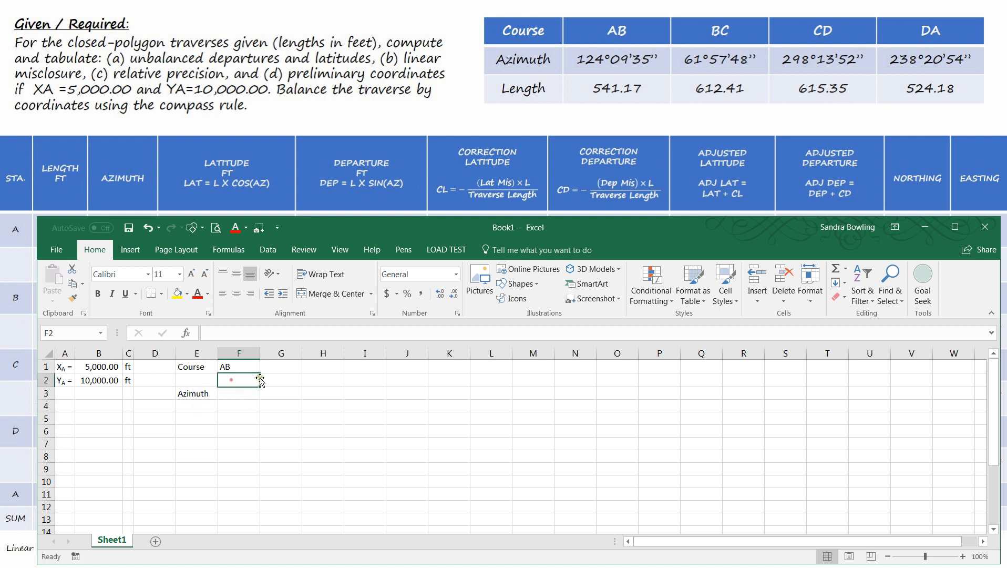
text(Degree)
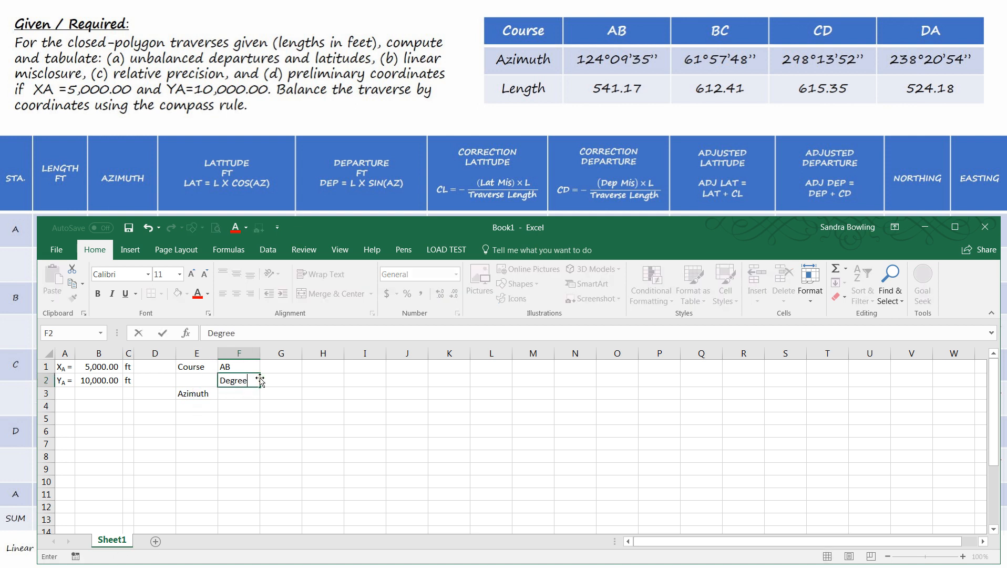
key(Tab)
text(Minu)
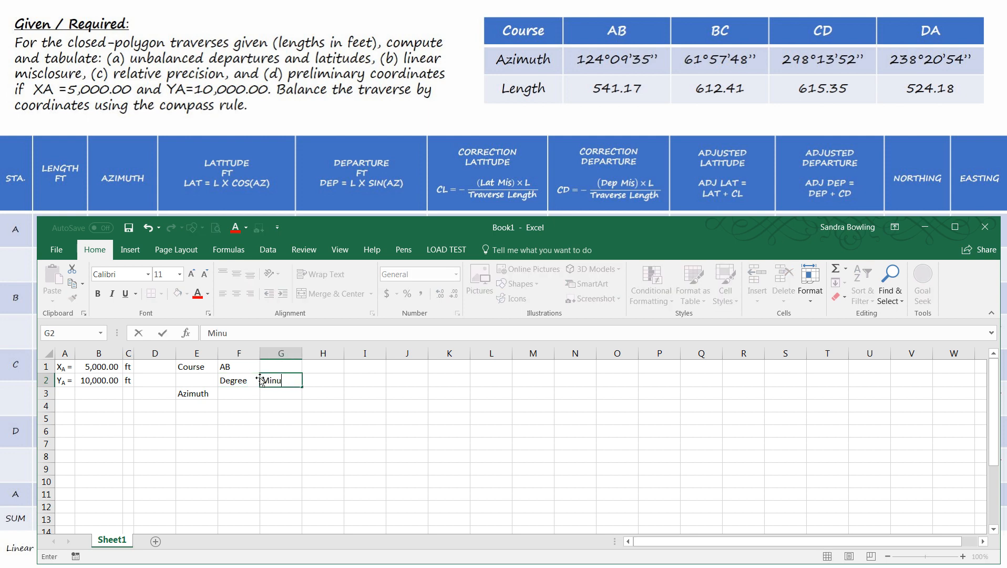
text(te)
key(Tab)
text(Se)
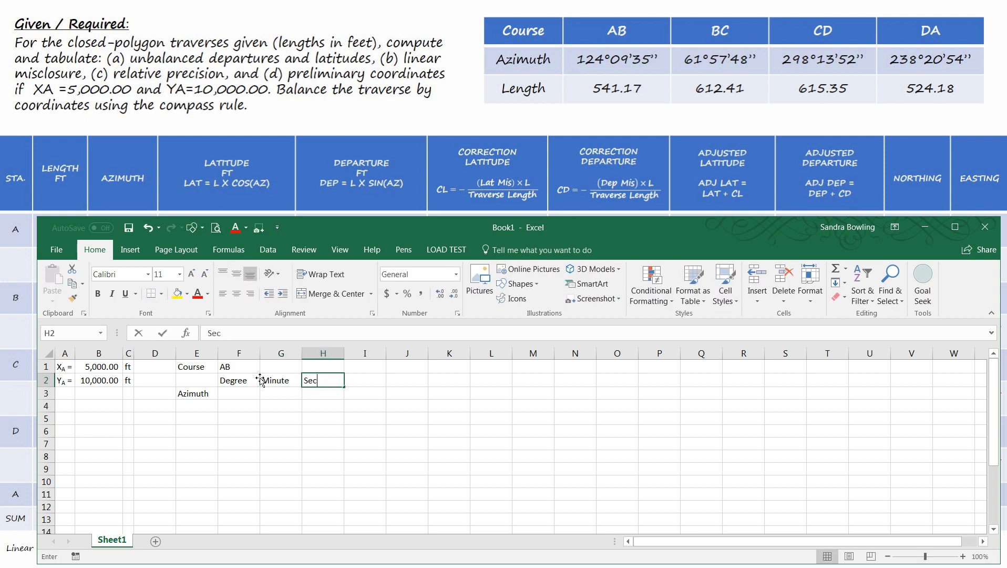
text(cond)
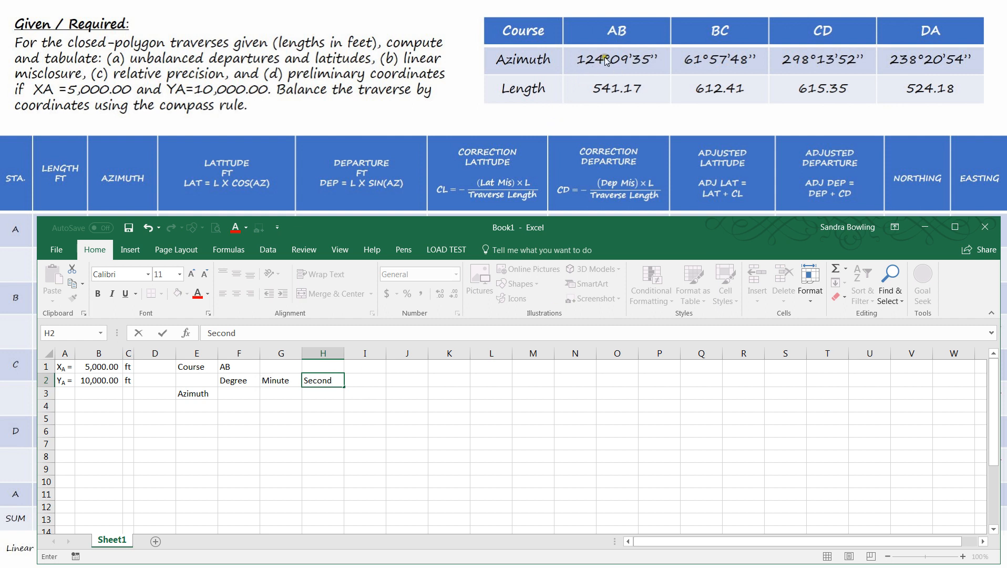
click(269, 428)
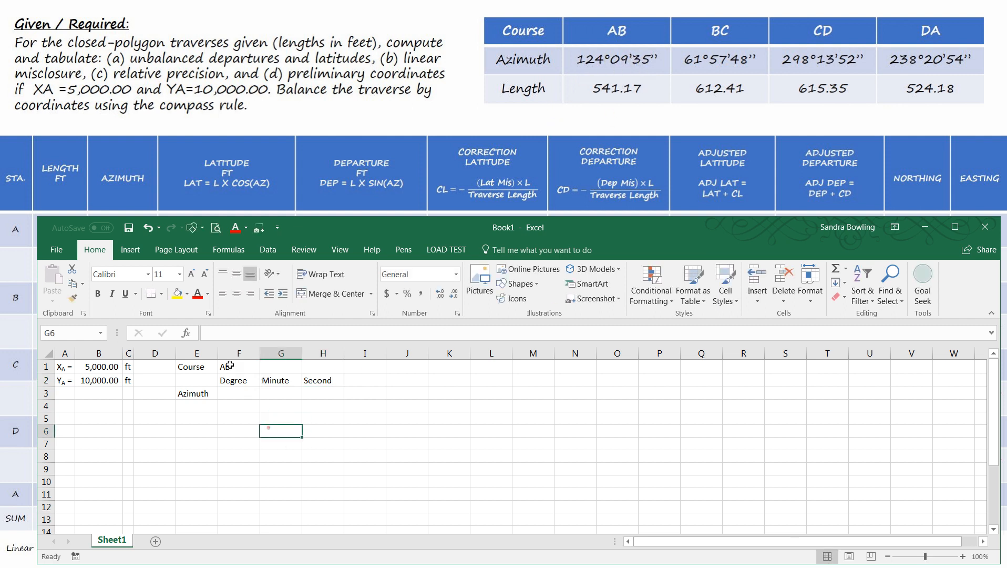
- Enter course AB's azimuth in row 3 as 124 degrees, 09 minutes and 35 seconds, under the matching headings
click(241, 396)
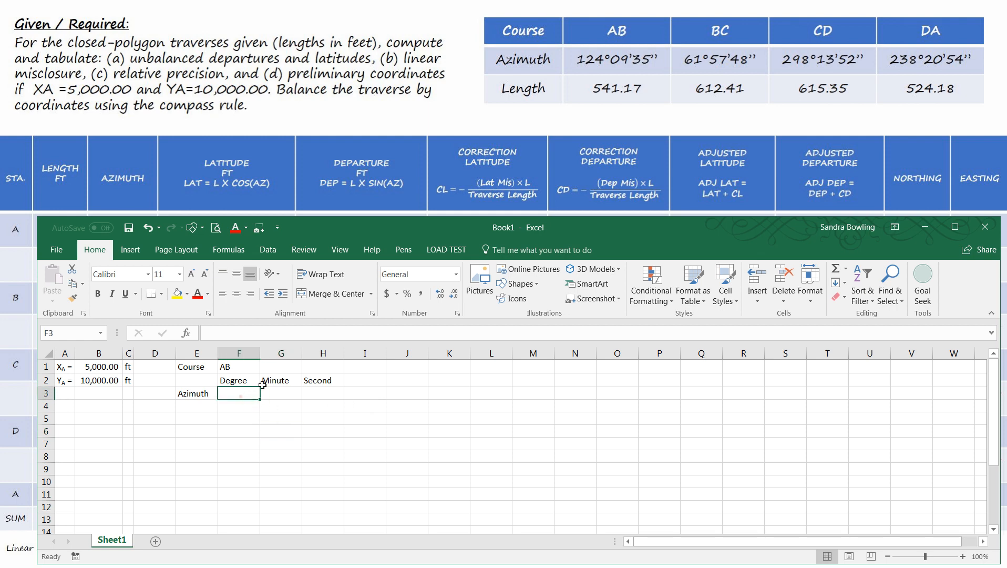
text(124)
key(Tab)
text(9)
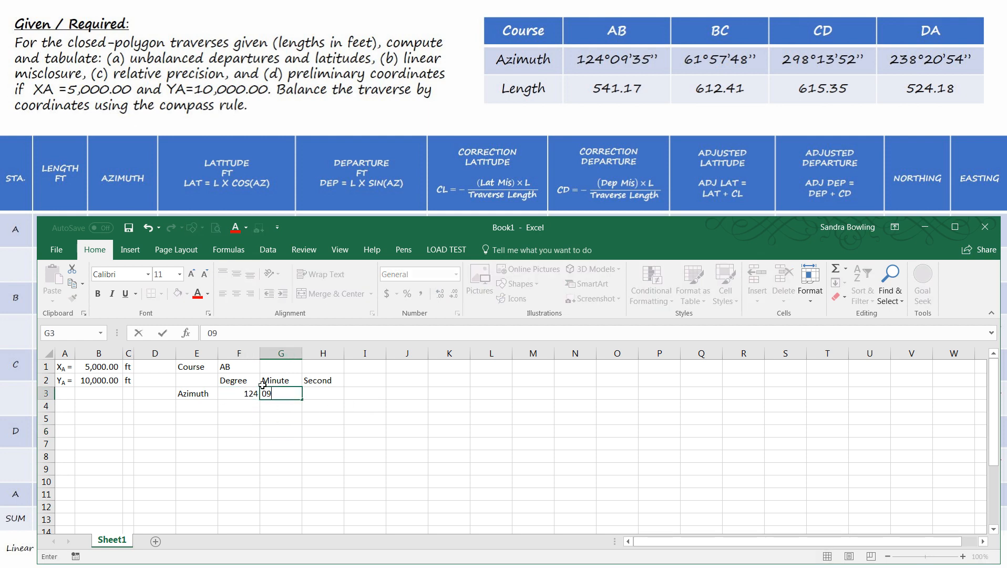
key(Tab)
text(3)
key(Return)
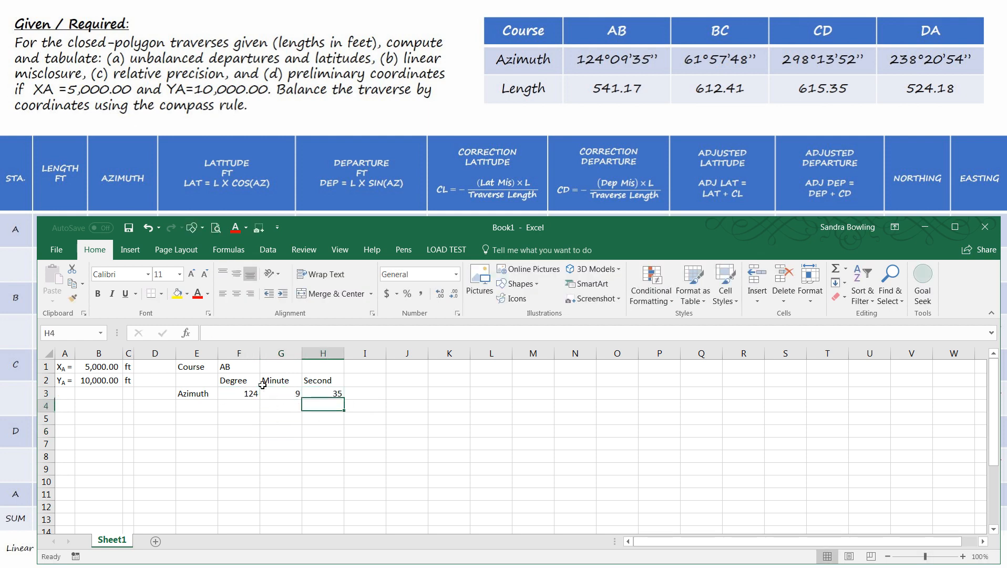
- Merge and center the AB heading across F1:H1, and center the contents of columns F through H
drag(242, 364, 321, 366)
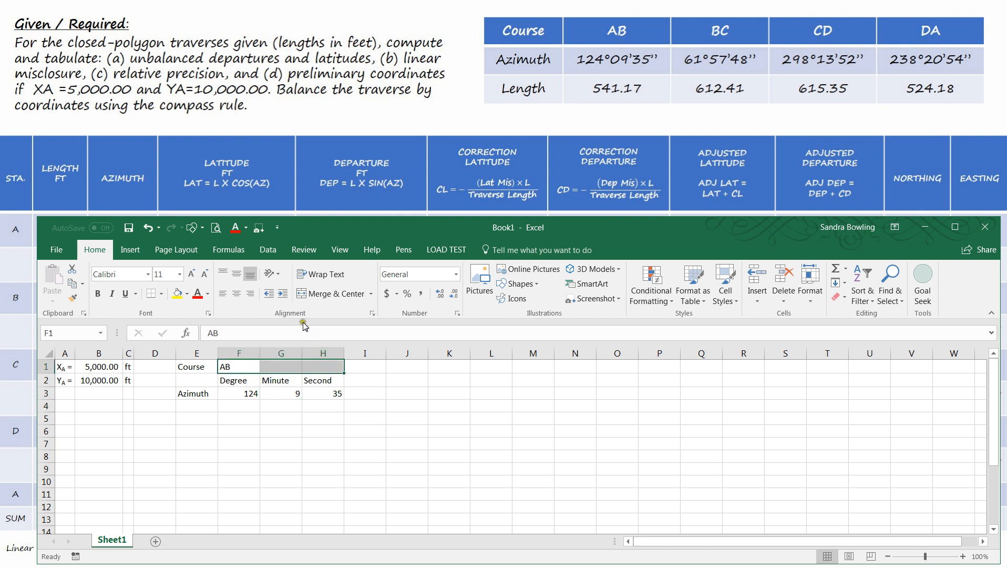
click(303, 294)
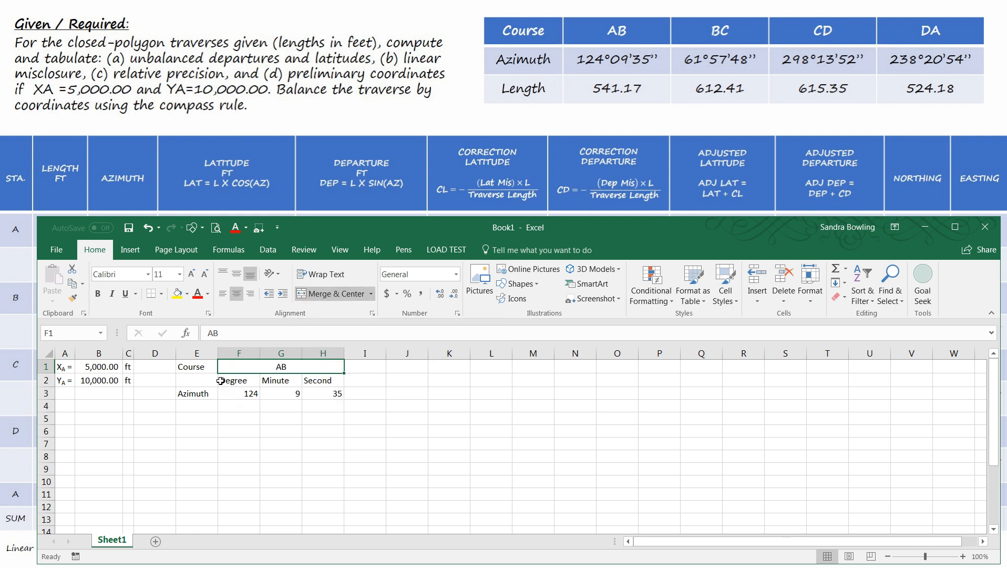
drag(252, 349, 324, 353)
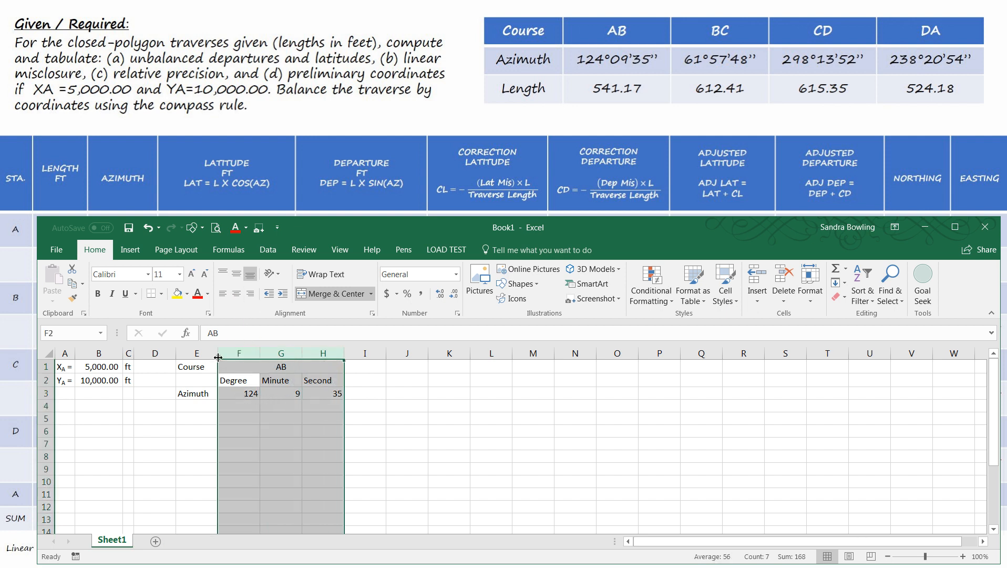
click(242, 355)
drag(243, 355, 319, 354)
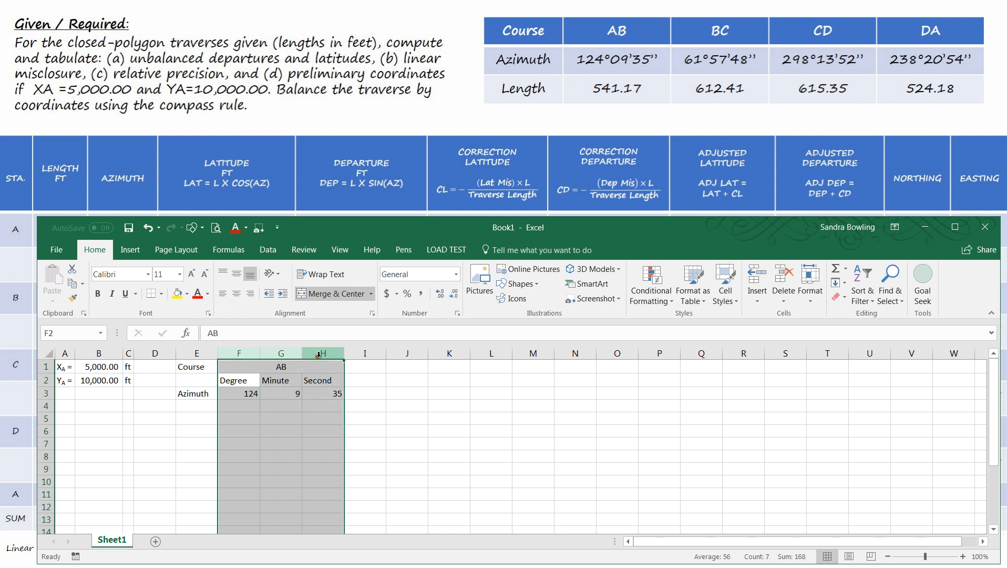
drag(250, 356, 318, 358)
click(237, 294)
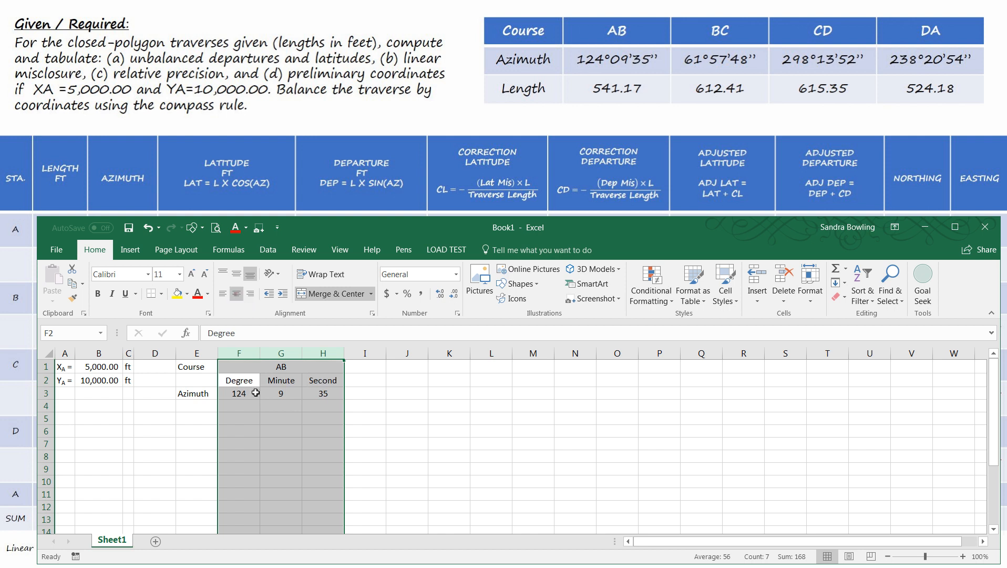
click(436, 441)
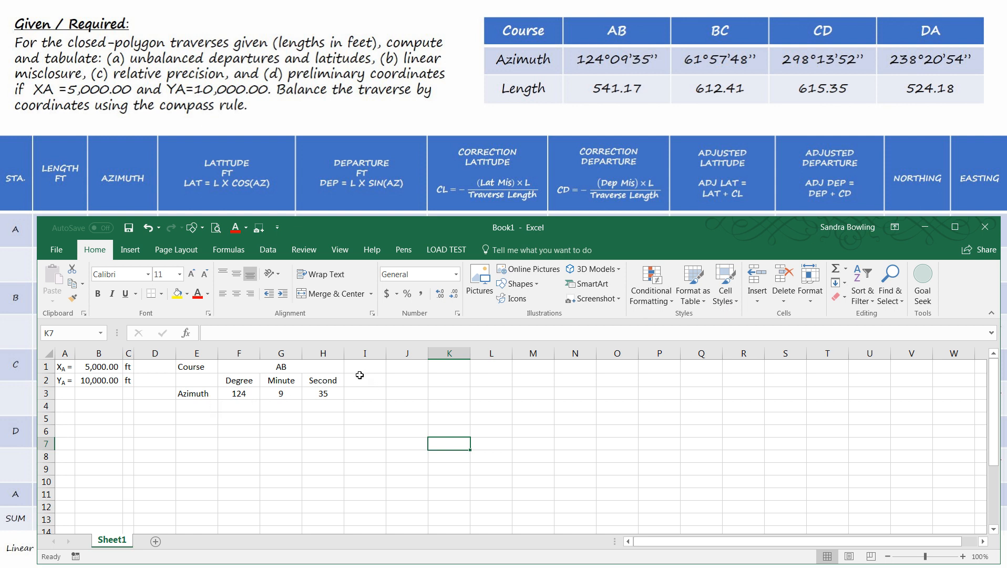
- Add a Length row in row 4 with 541.17 in F4 and the unit ft in G4
click(205, 406)
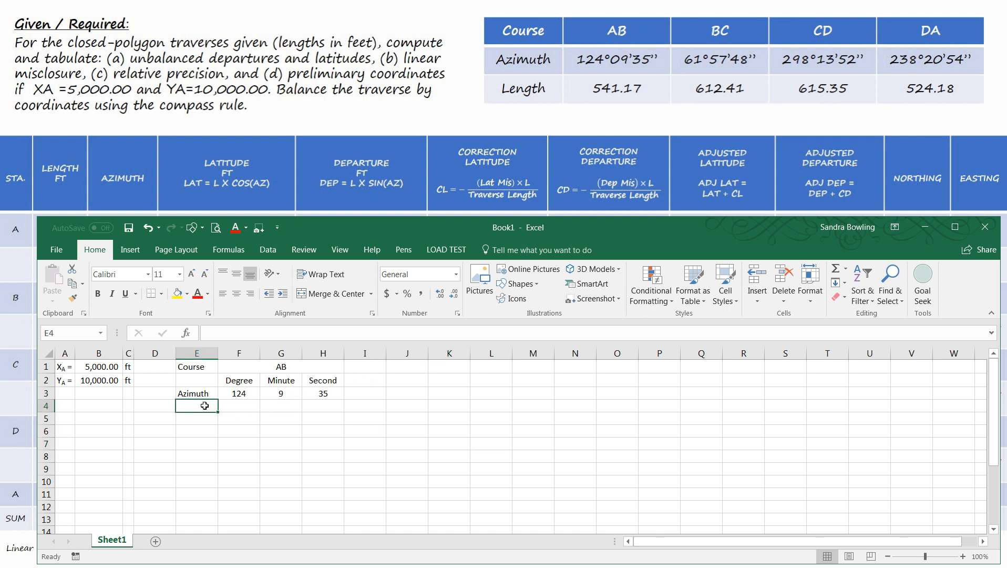
text(Length)
key(Tab)
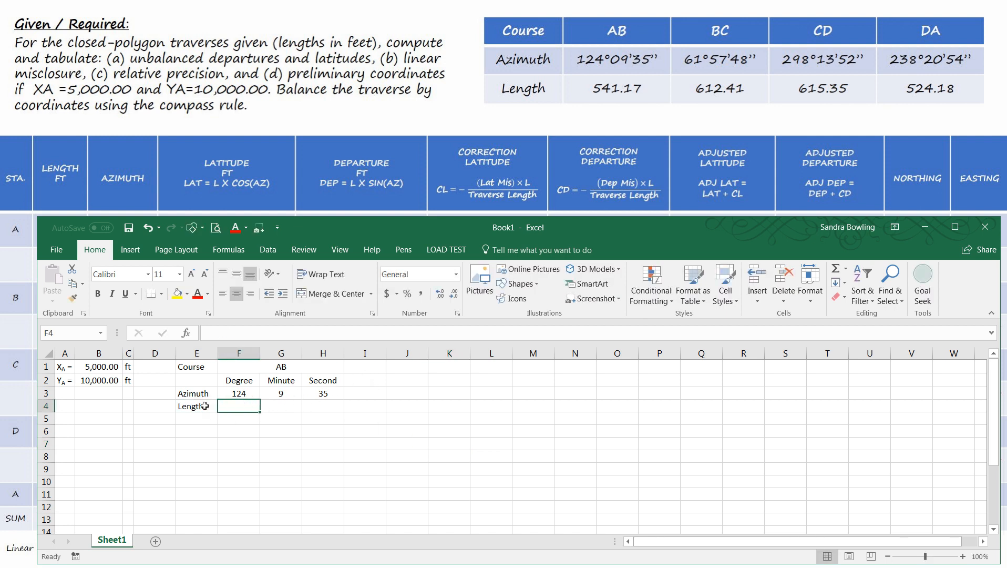
key(Tab)
text(ft)
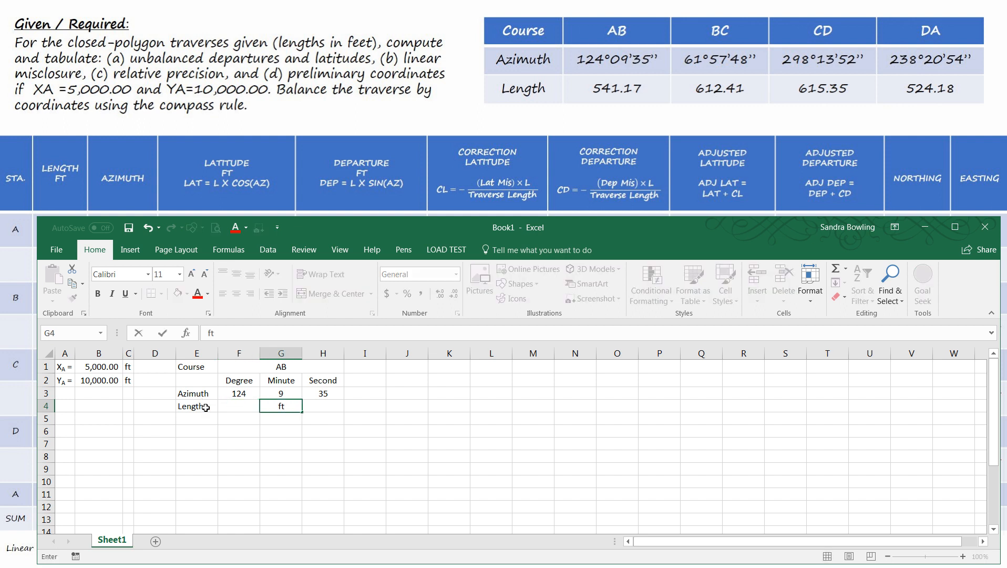
click(230, 407)
text(541)
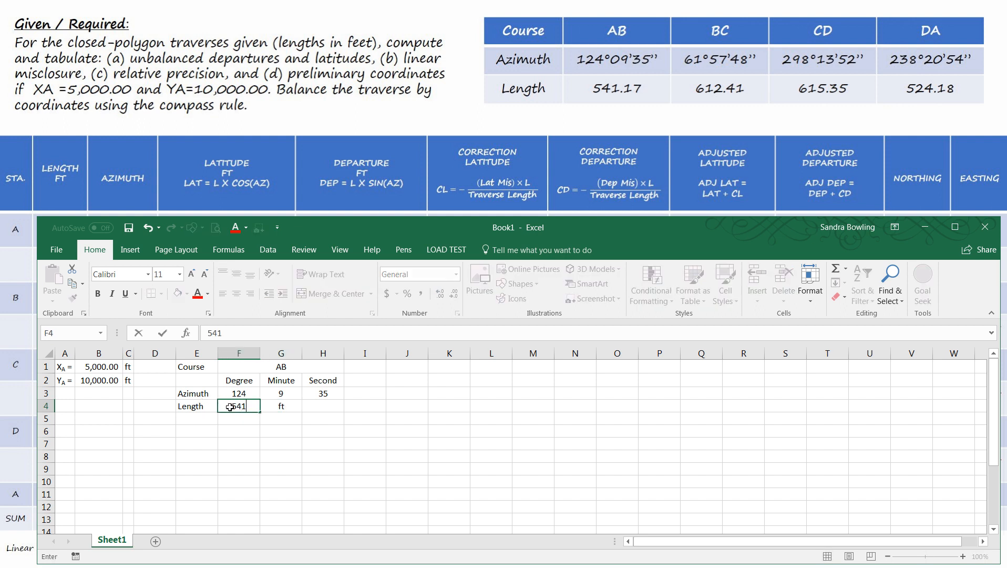
text(.17)
key(Return)
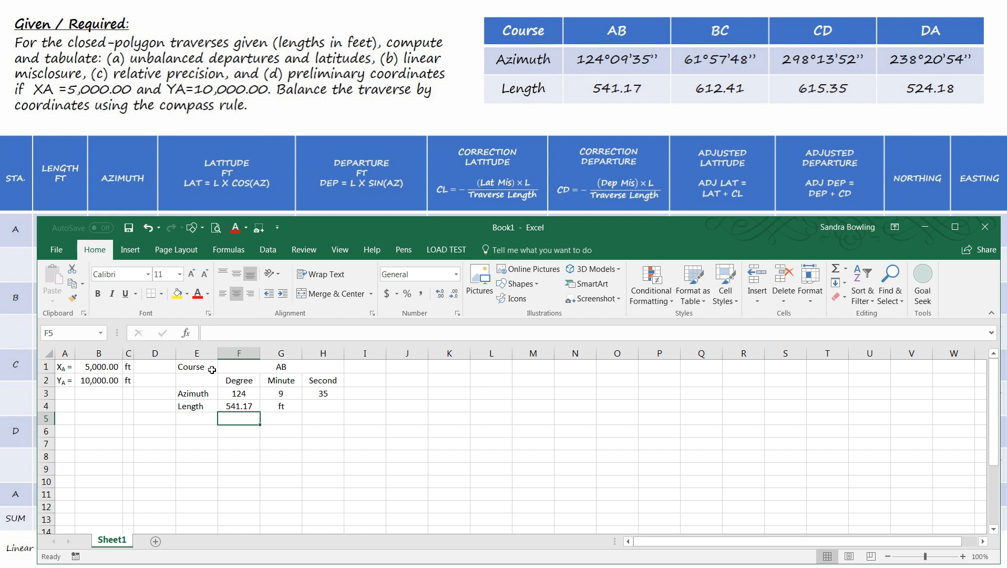
- Apply outline and inside borders to the course table in cells E1:H4
mouse_move(226, 367)
mouse_down()
mouse_move(323, 420)
mouse_move(323, 407)
mouse_move(310, 409)
mouse_up()
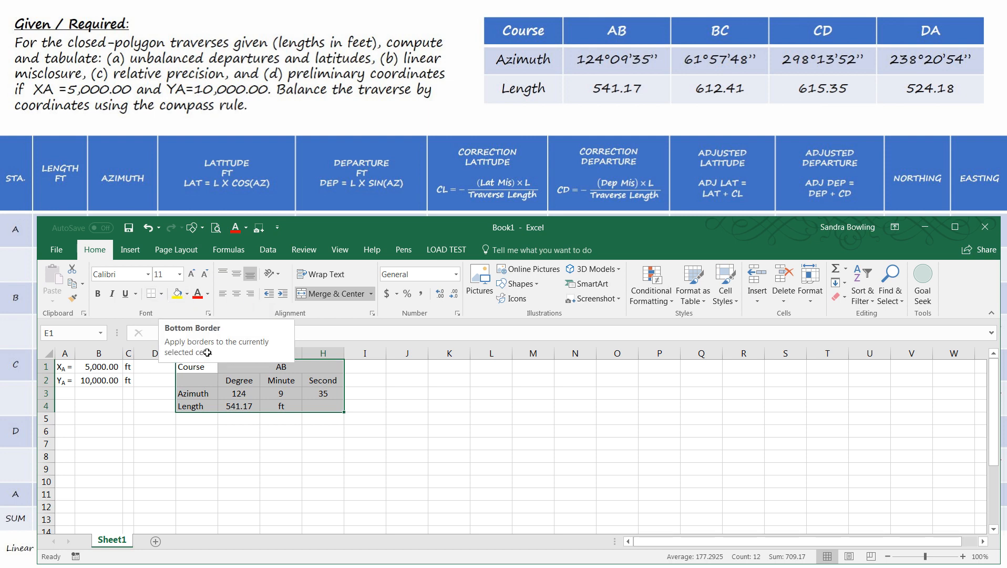
right_click(231, 394)
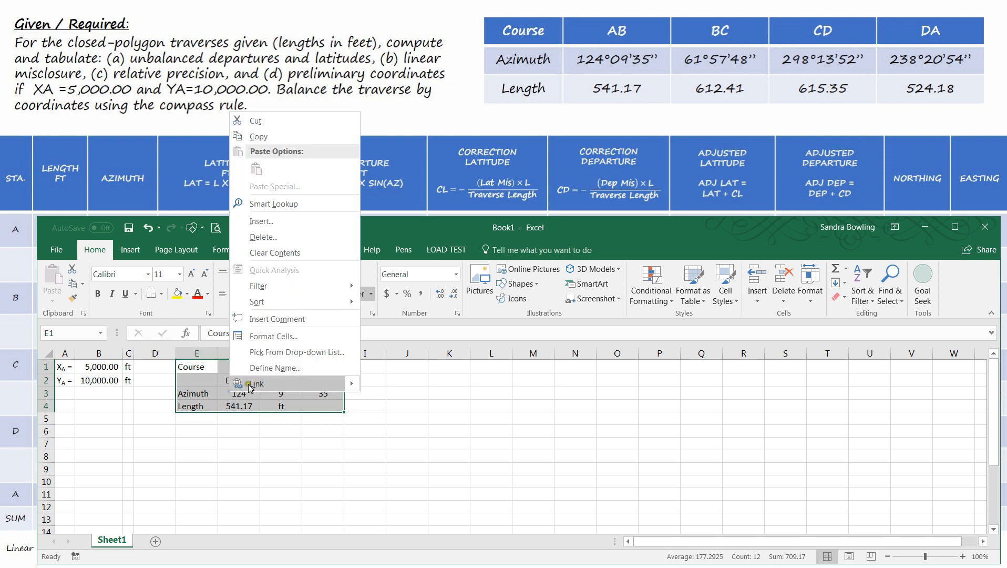
click(273, 336)
click(260, 205)
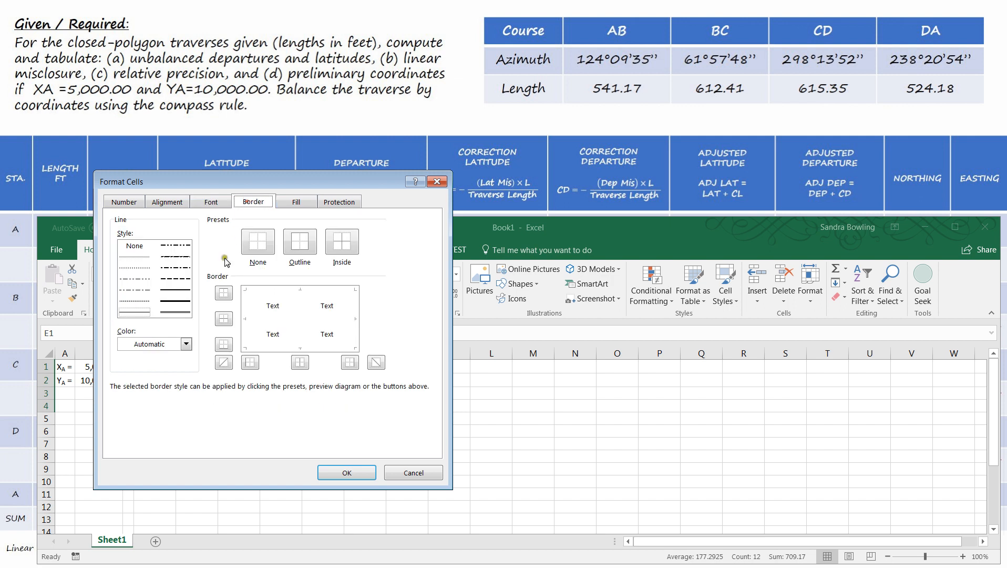
click(298, 246)
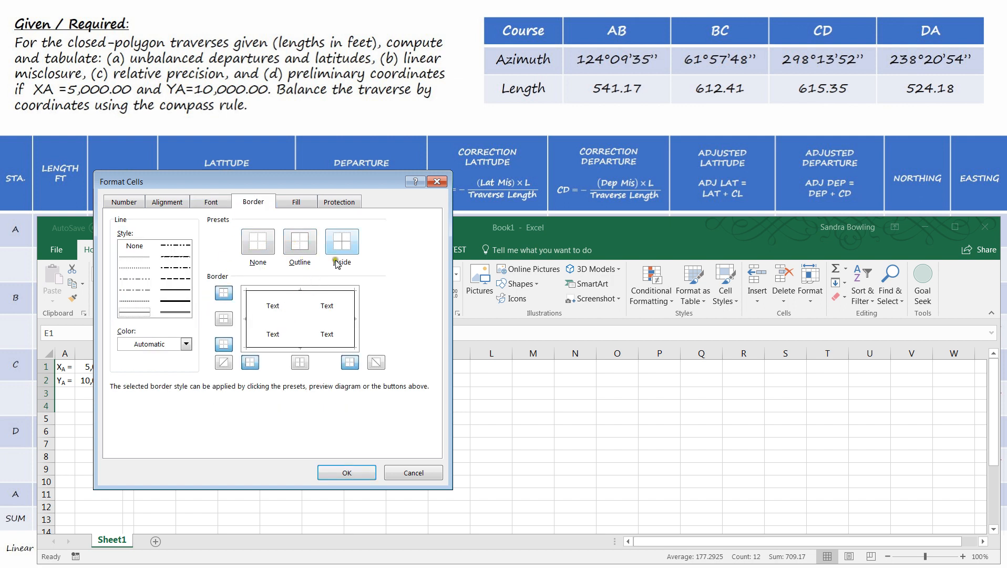
click(349, 245)
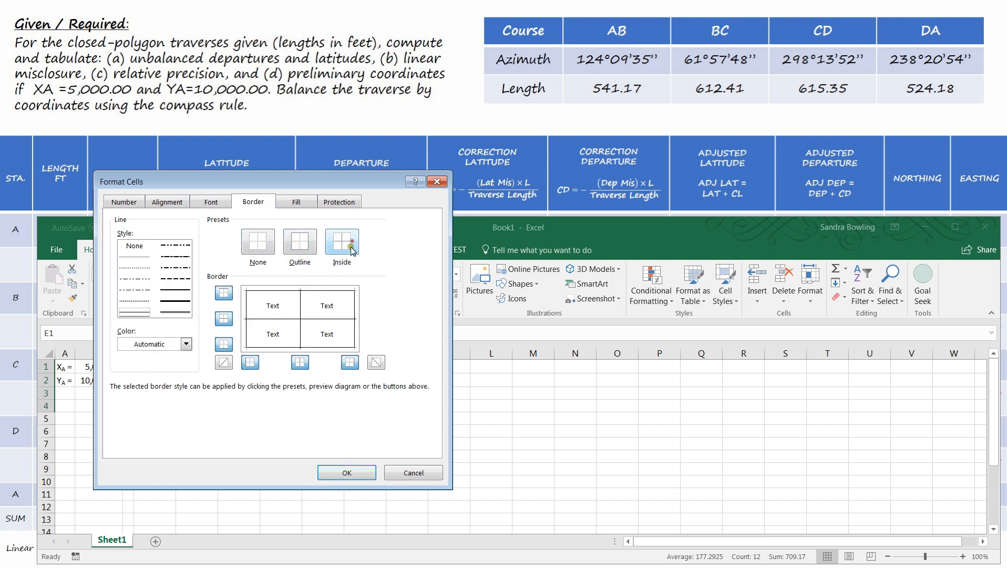
click(347, 472)
click(421, 445)
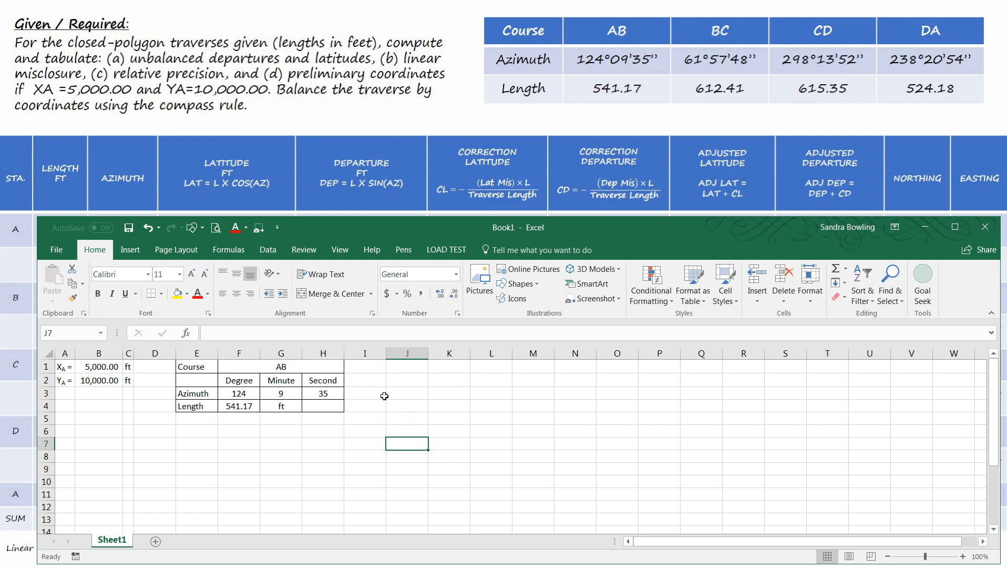
- Enter BC as the second course name in cell I1, beside the merged AB heading
click(373, 367)
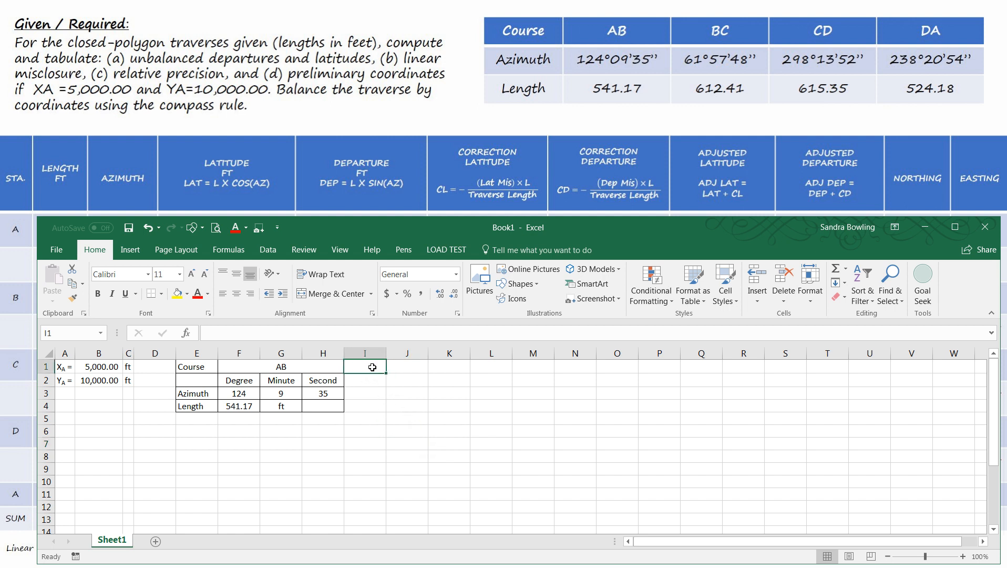
text(b)
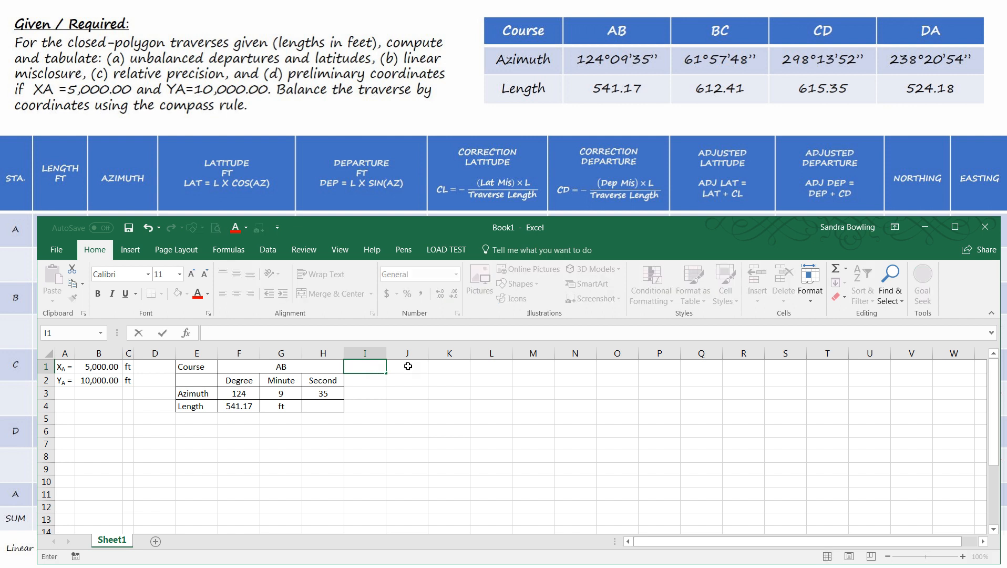
click(408, 366)
text(B)
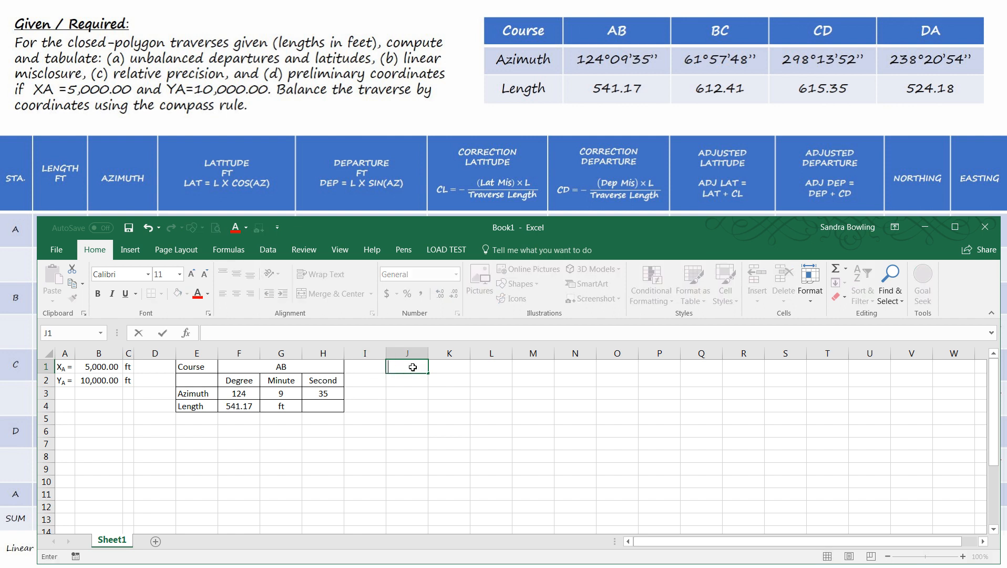
click(377, 363)
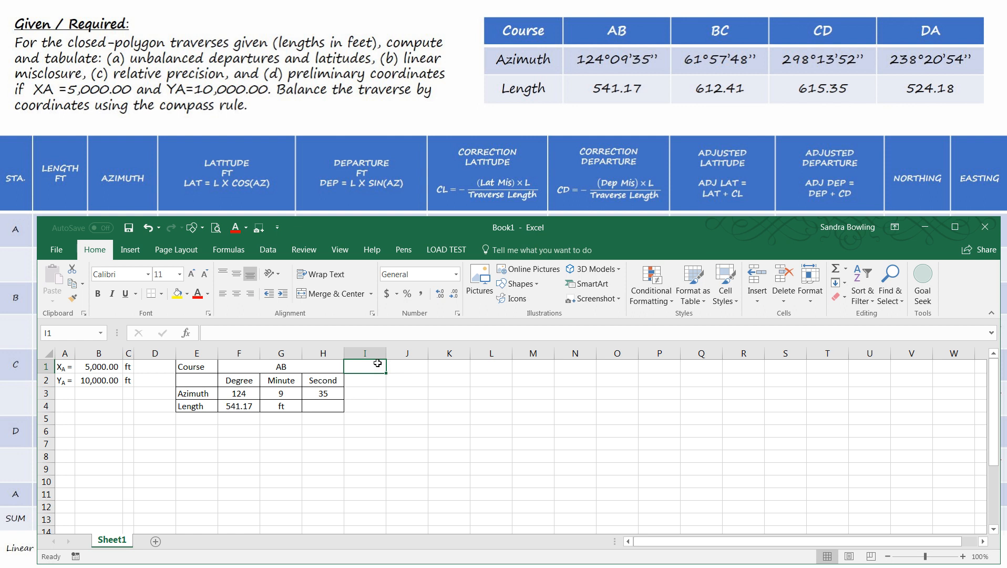
text(BC)
key(Return)
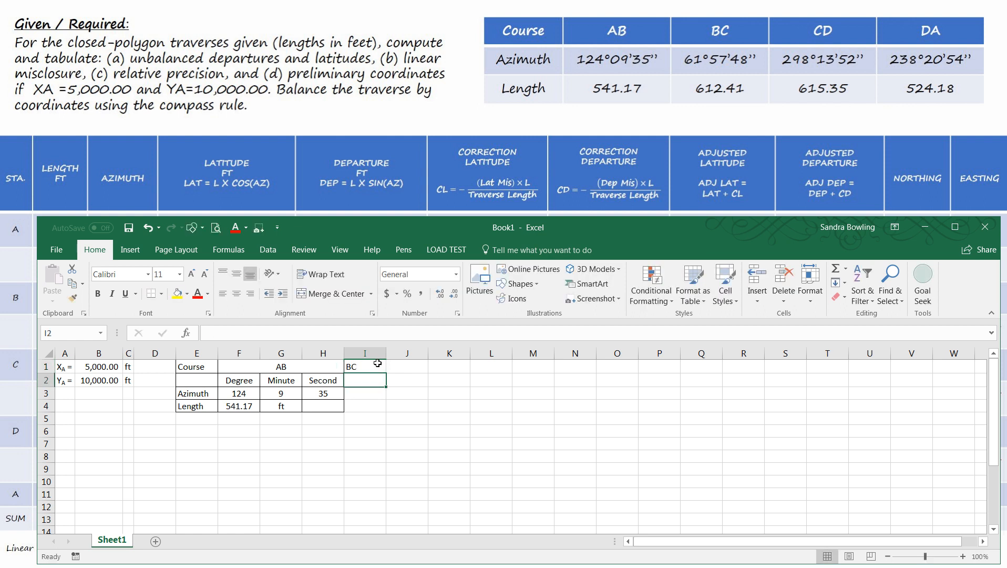
- Copy the Degree, Minute and Second headings from F2:H2 to I2:K2 under course BC
drag(246, 383, 329, 382)
key(ctrl+c)
click(363, 381)
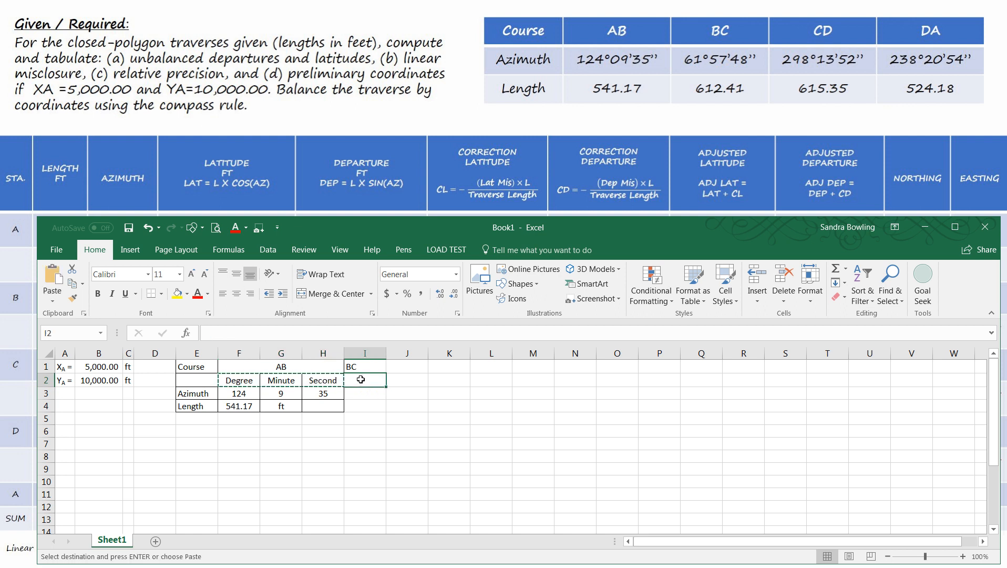
key(ctrl+v)
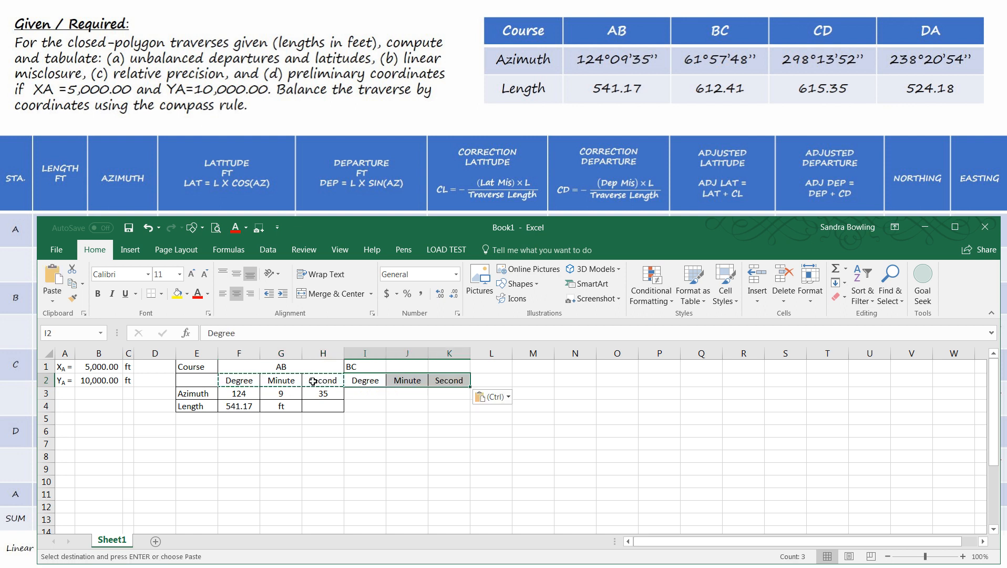
click(368, 398)
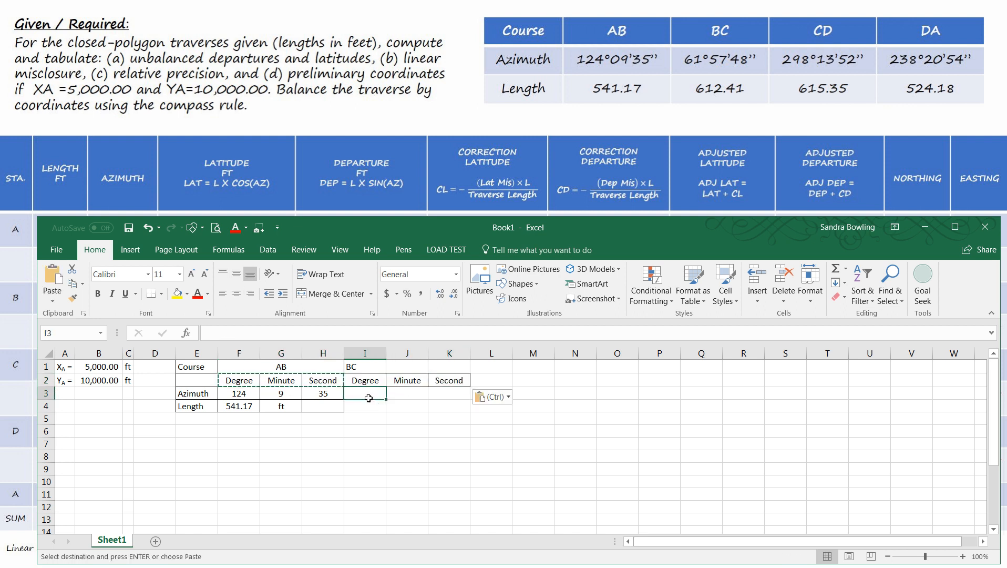
- Enter course BC's azimuth as 61 degrees, 57 minutes and 48 seconds in cells I3:K3
text(61)
key(Tab)
text(57)
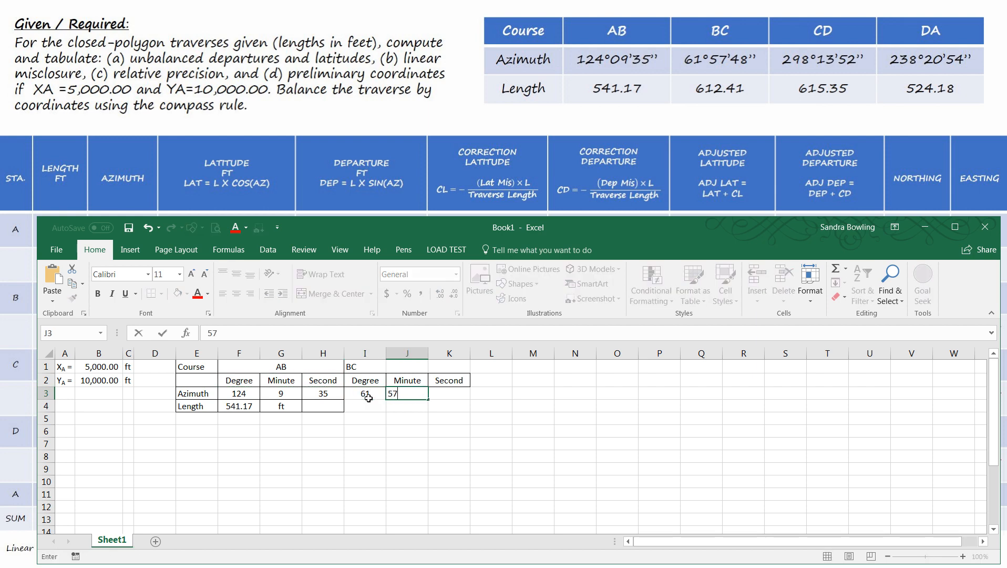
key(Tab)
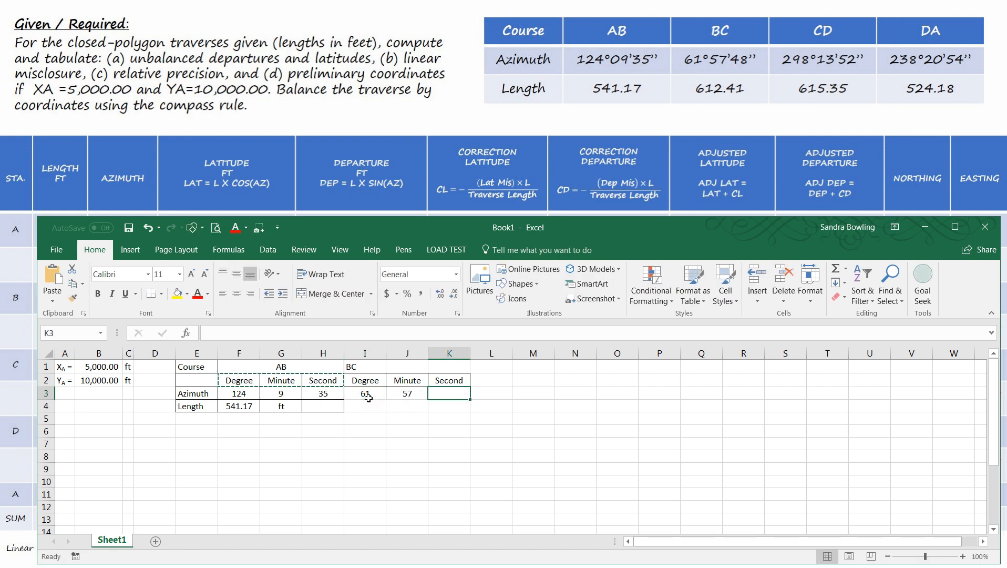
text(48)
key(Return)
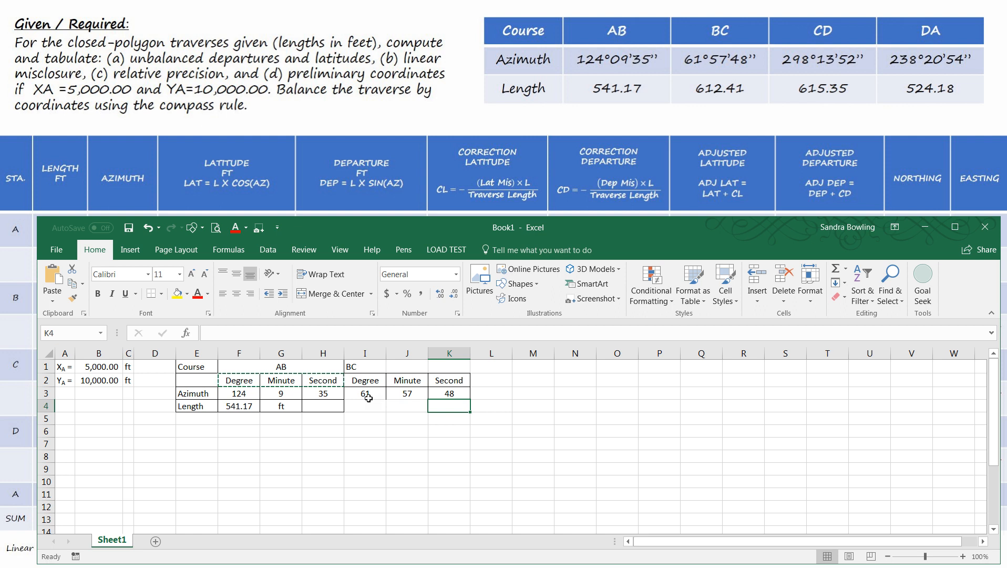
- Enter 612.41 as course BC's length in I4 and apply borders to cells I3:K4
key(Left)
key(Left)
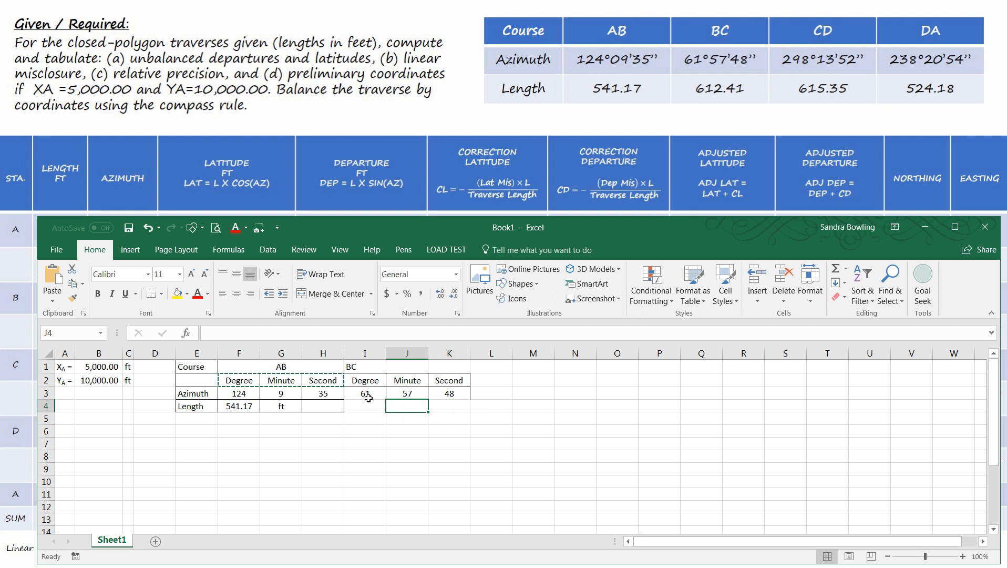
text(6)
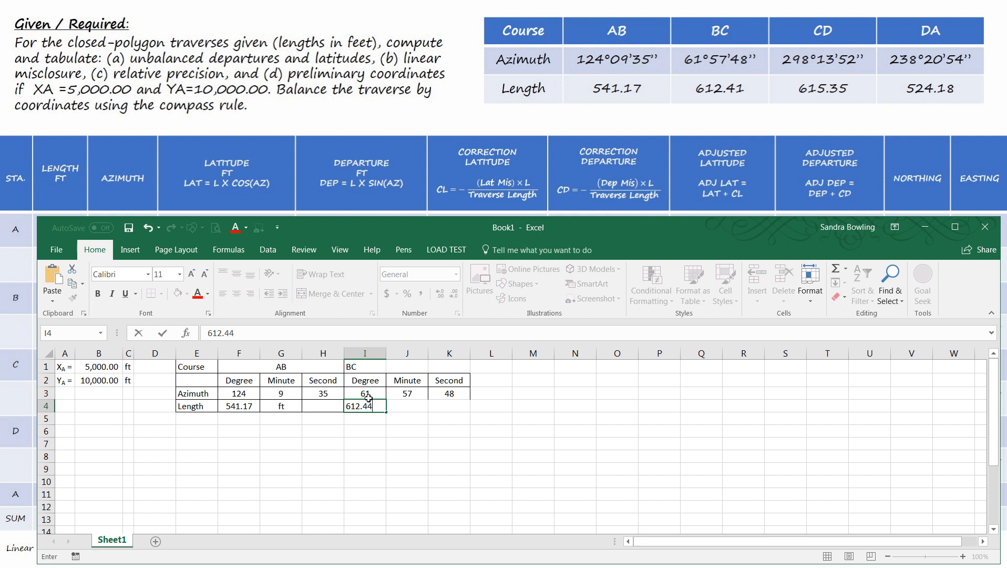
text(12.41)
key(Return)
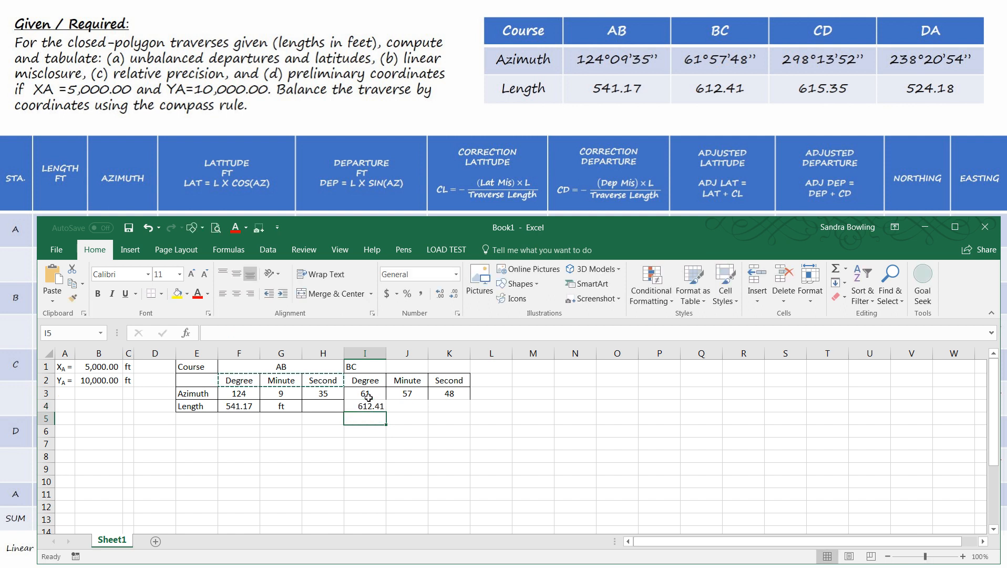
drag(367, 397, 436, 406)
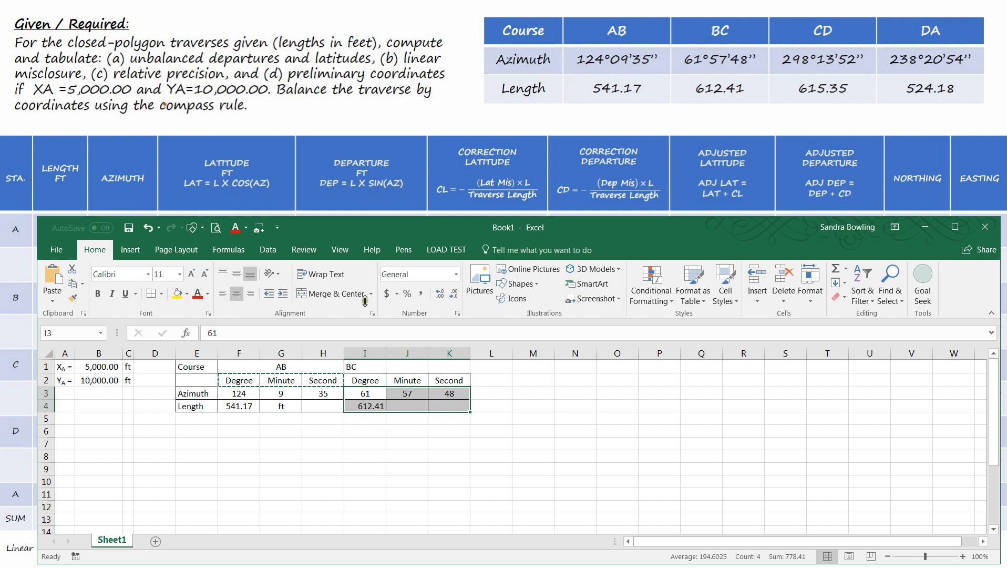
click(345, 421)
- Insert a blank column at column I to separate the AB and BC course blocks
click(366, 355)
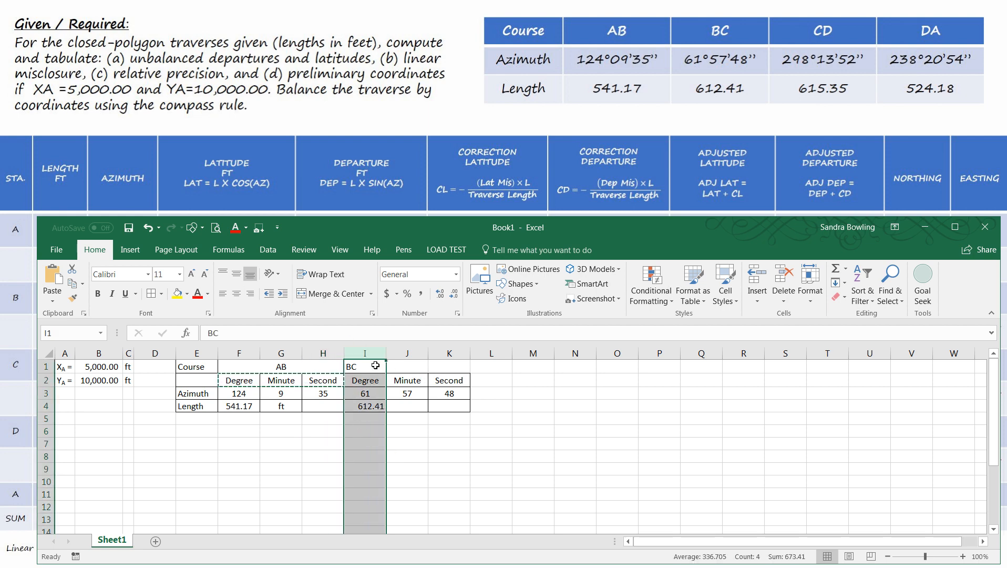
right_click(371, 354)
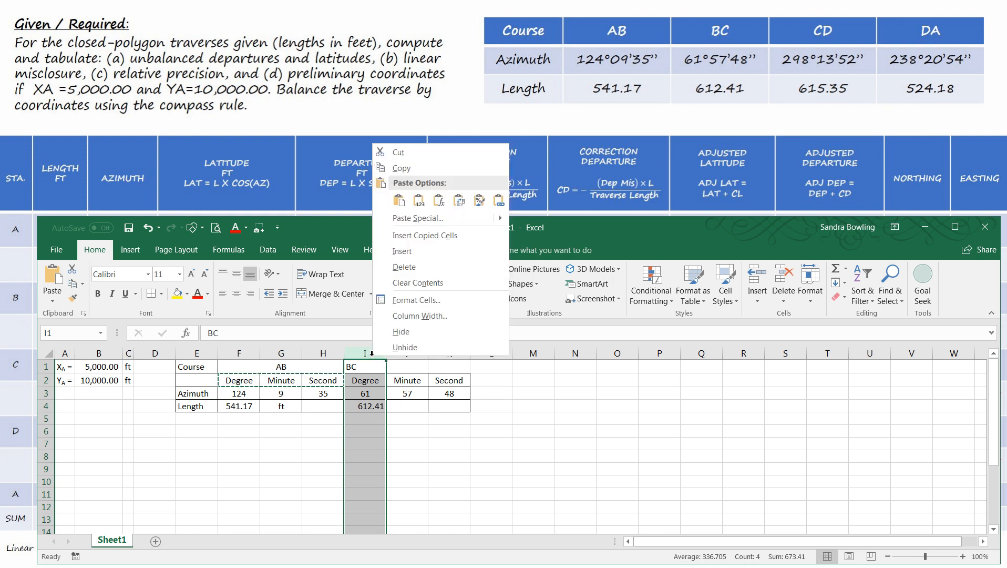
click(402, 251)
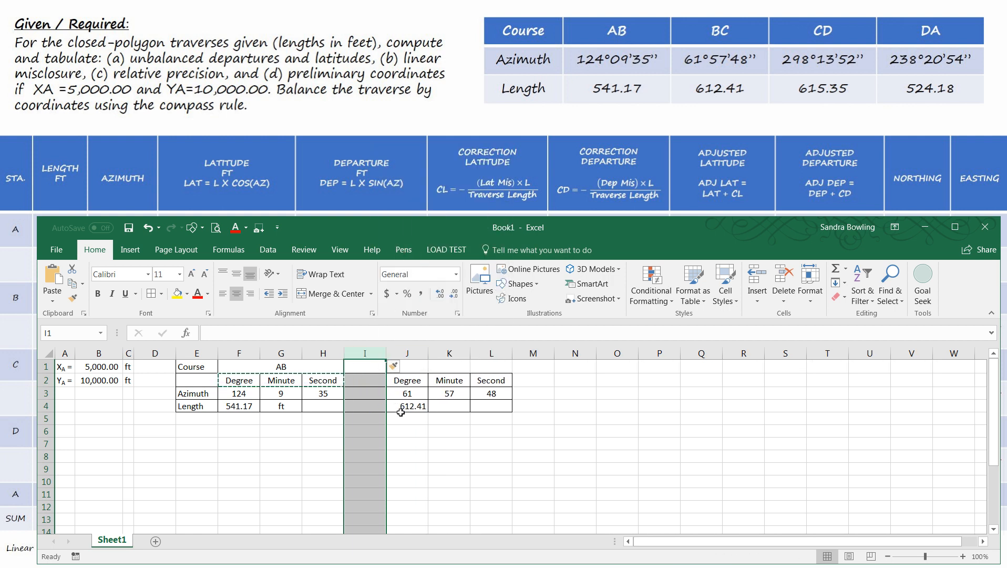
click(418, 434)
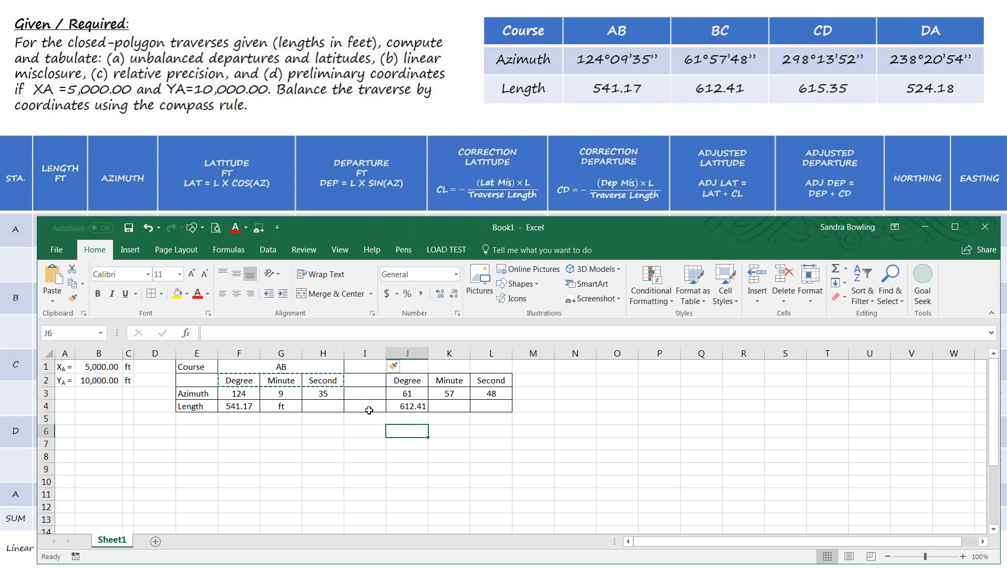
click(457, 445)
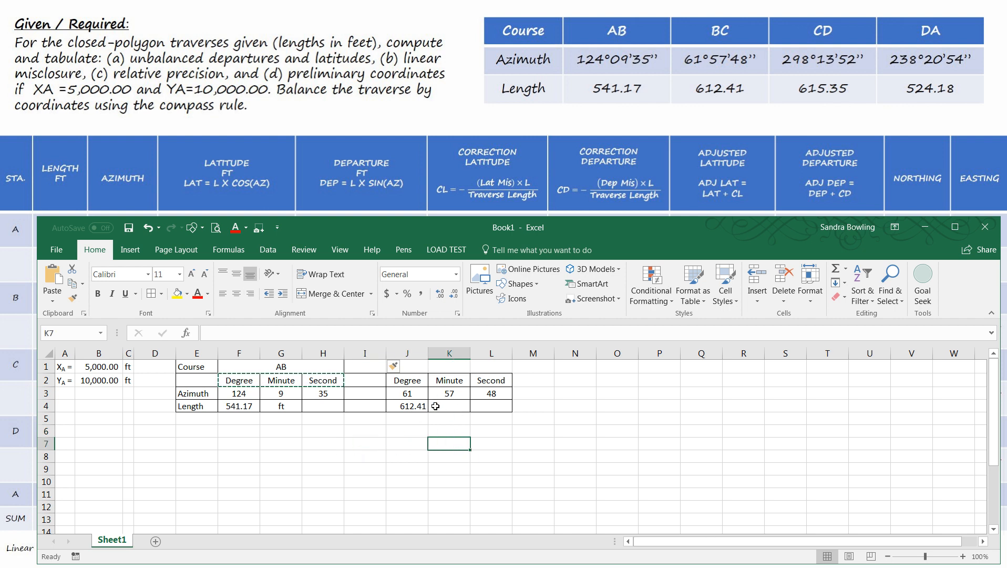
- Merge and center the BC course heading across cells J1:L1
click(408, 366)
text(BC)
drag(407, 367, 485, 369)
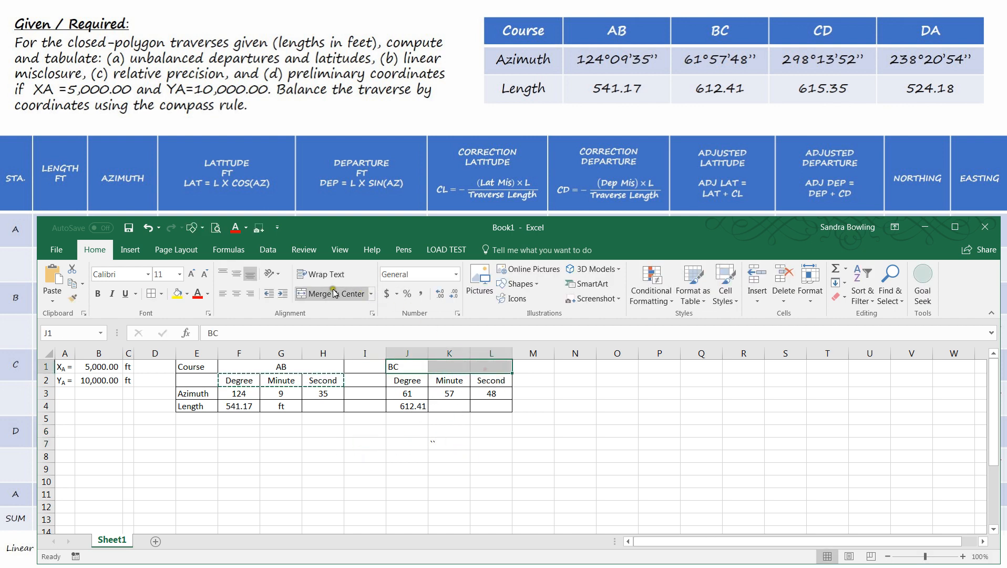
click(303, 297)
click(357, 470)
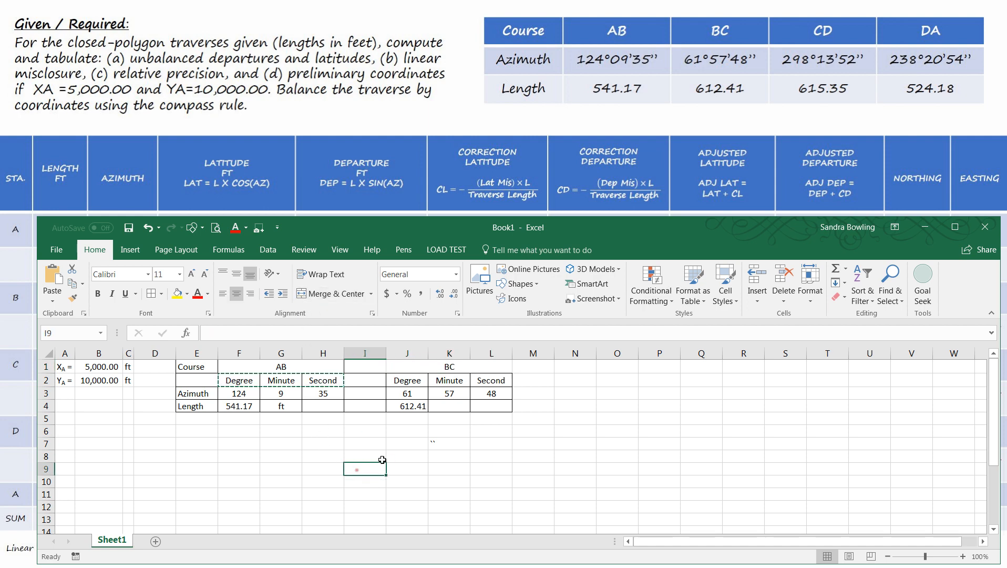
- Apply a border to the merged BC heading in cells J1:L1
click(419, 367)
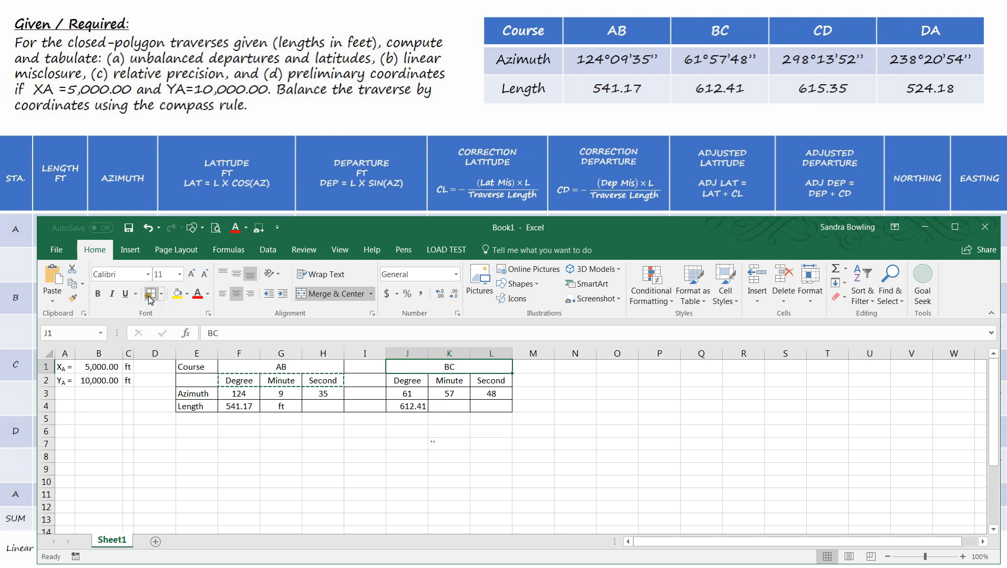
click(209, 313)
click(752, 258)
click(445, 444)
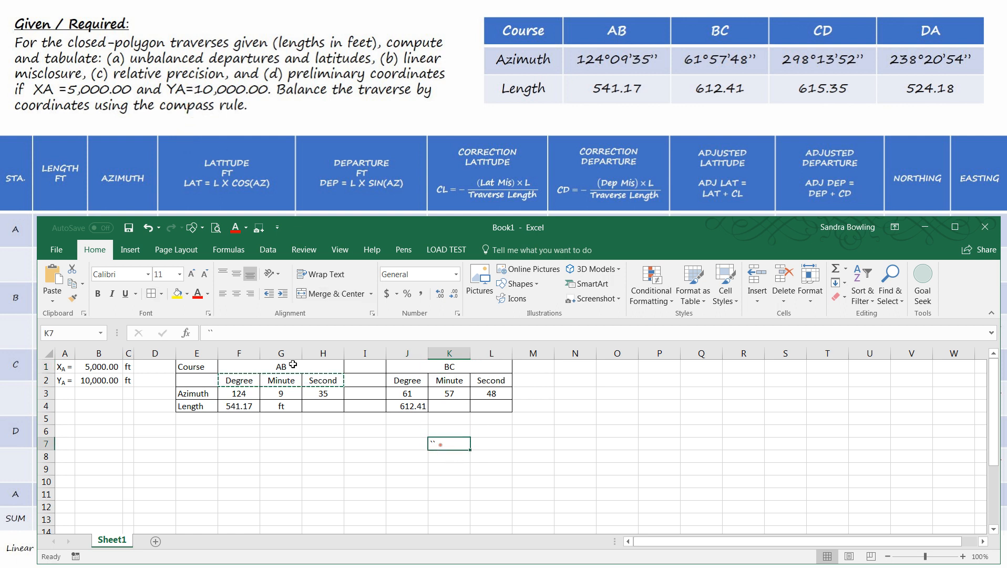
click(375, 468)
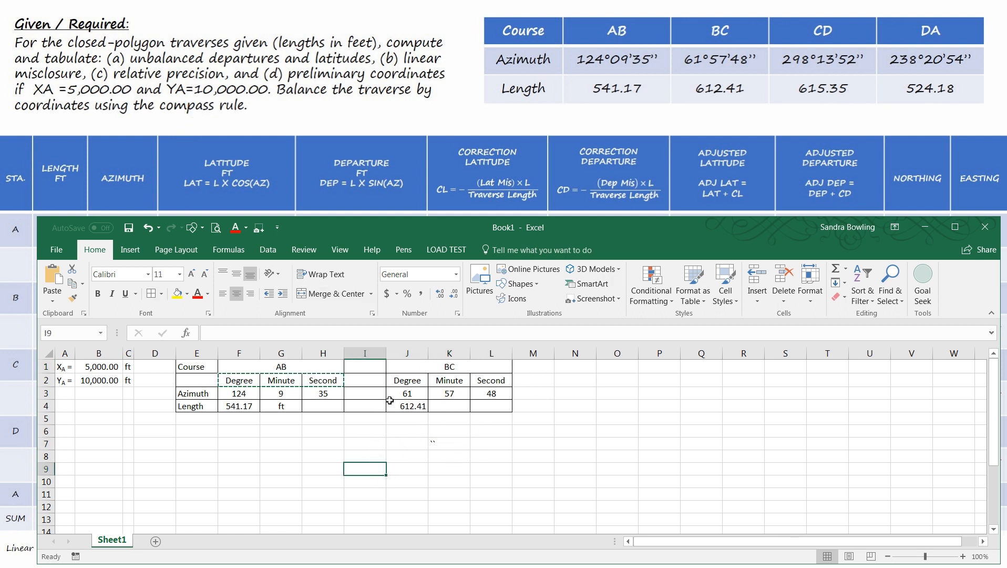
- Remove the horizontal borders from the blank spacer cells I1:I4, keeping only their left and right edges
key(Escape)
drag(371, 367, 374, 416)
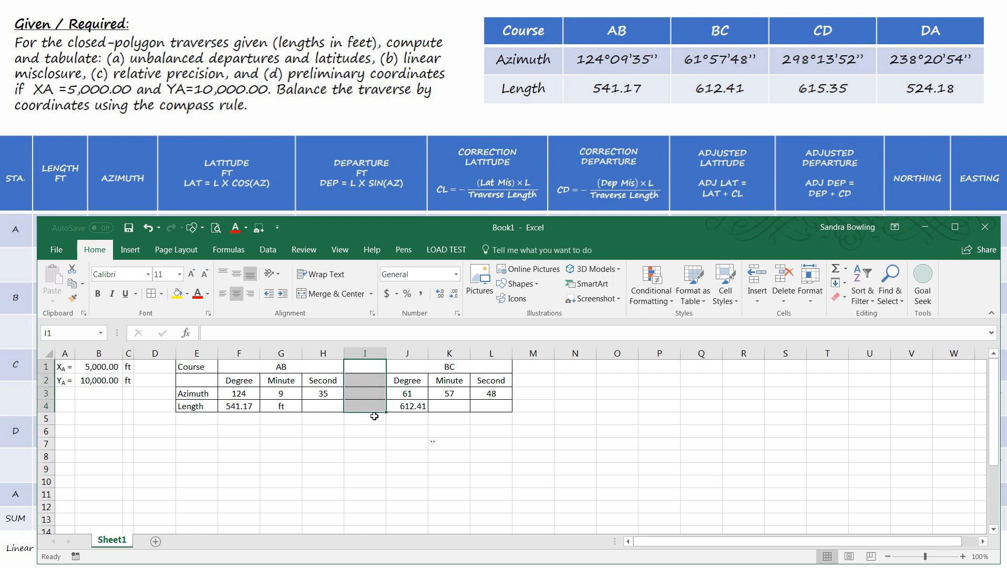
right_click(370, 387)
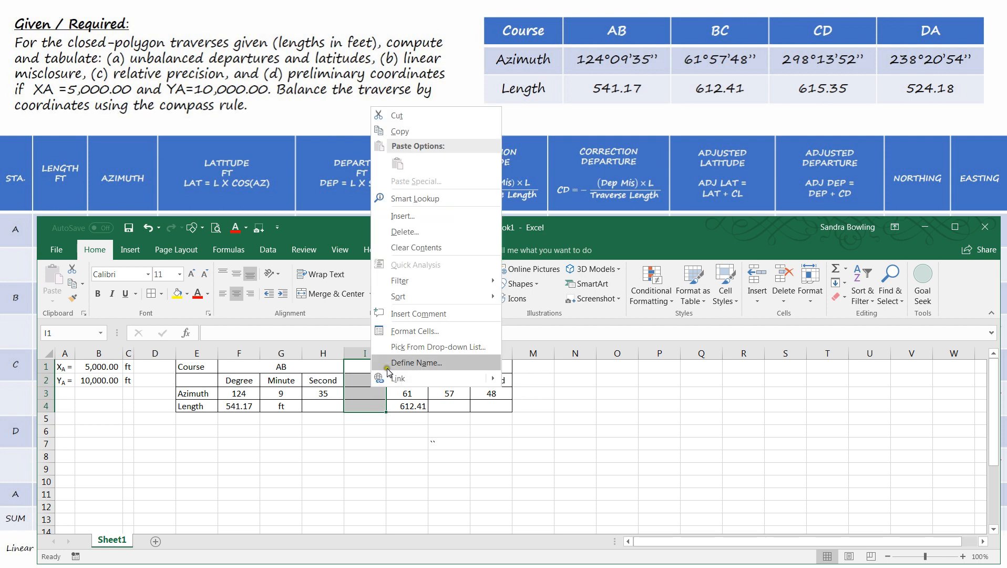
click(406, 330)
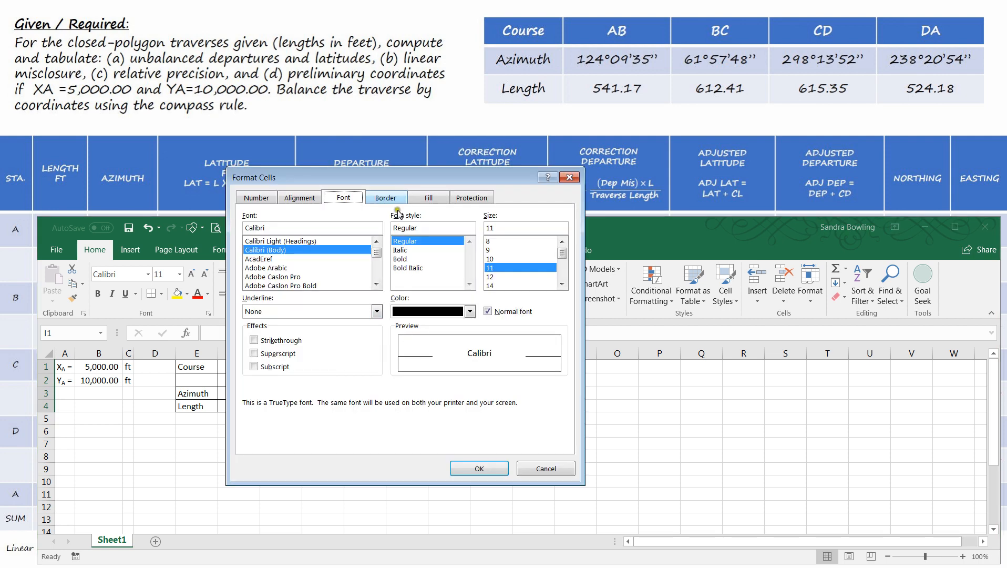
click(393, 200)
click(403, 315)
click(404, 315)
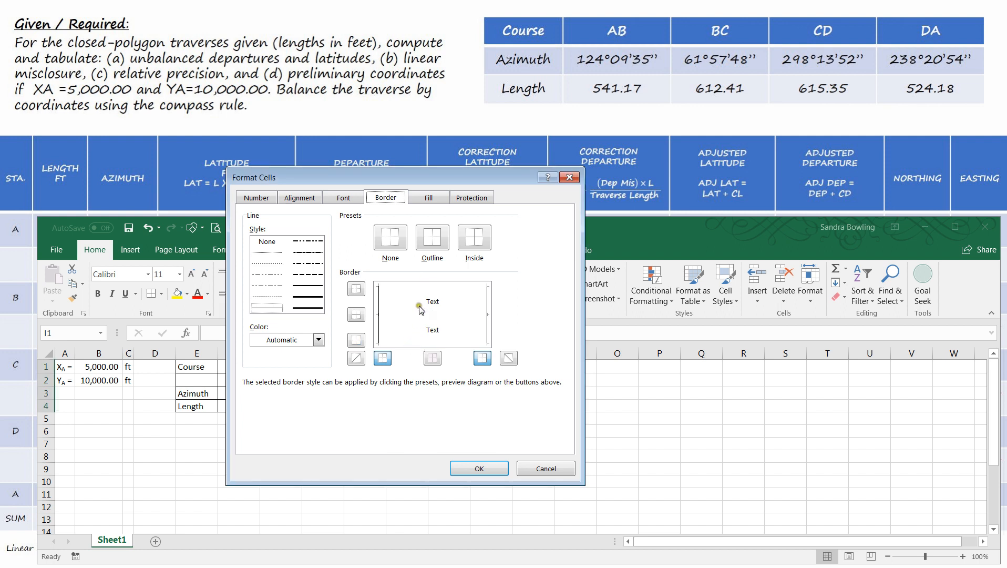
click(479, 468)
click(374, 456)
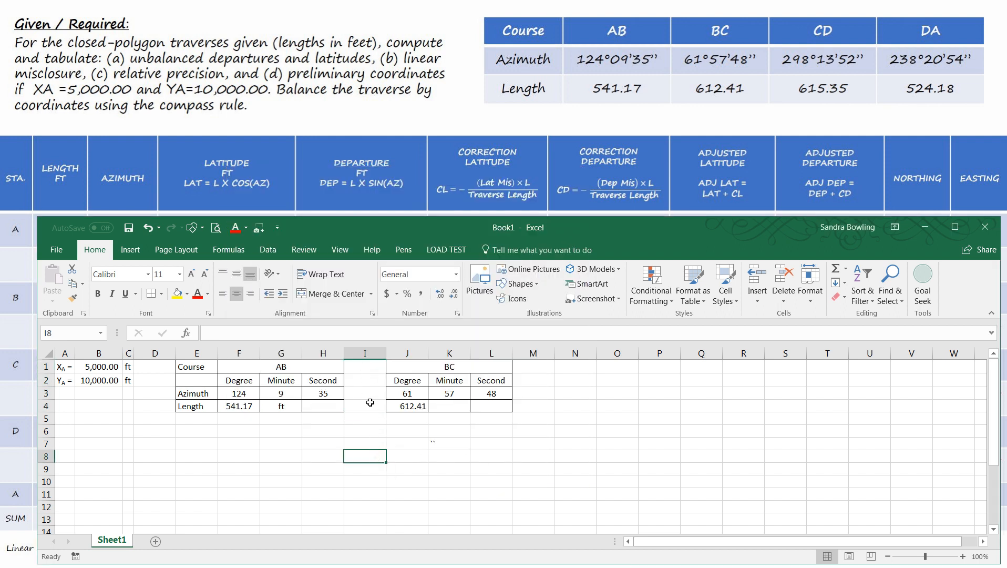
click(457, 455)
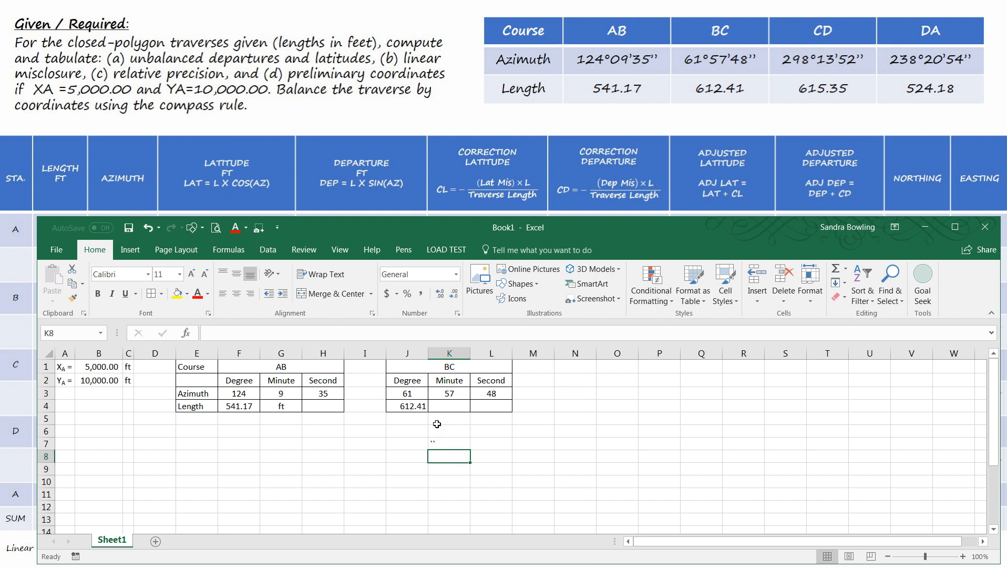
- Copy the BC course block in J1:L4 to a new block starting at N1, leaving column M blank
drag(202, 368, 203, 406)
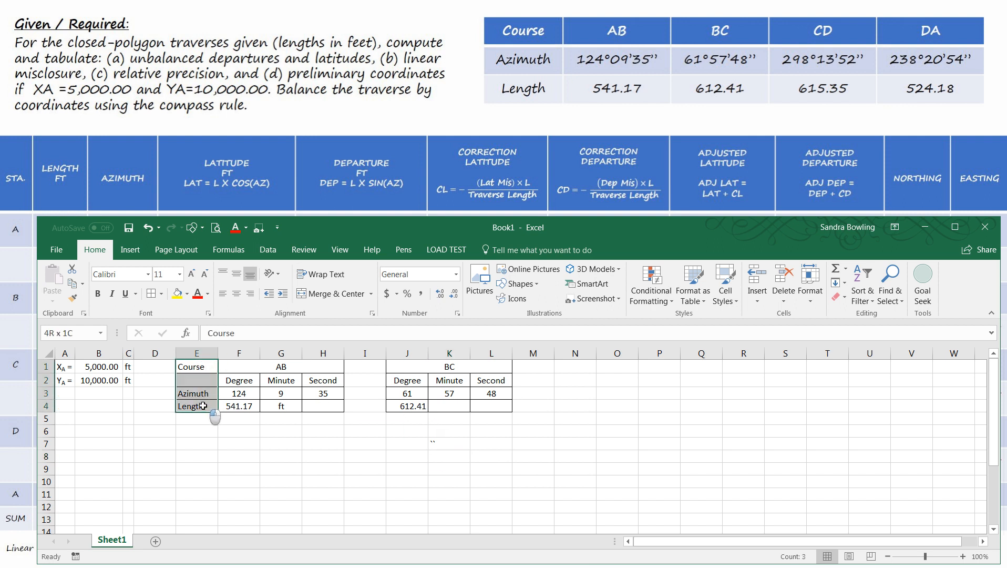
click(415, 469)
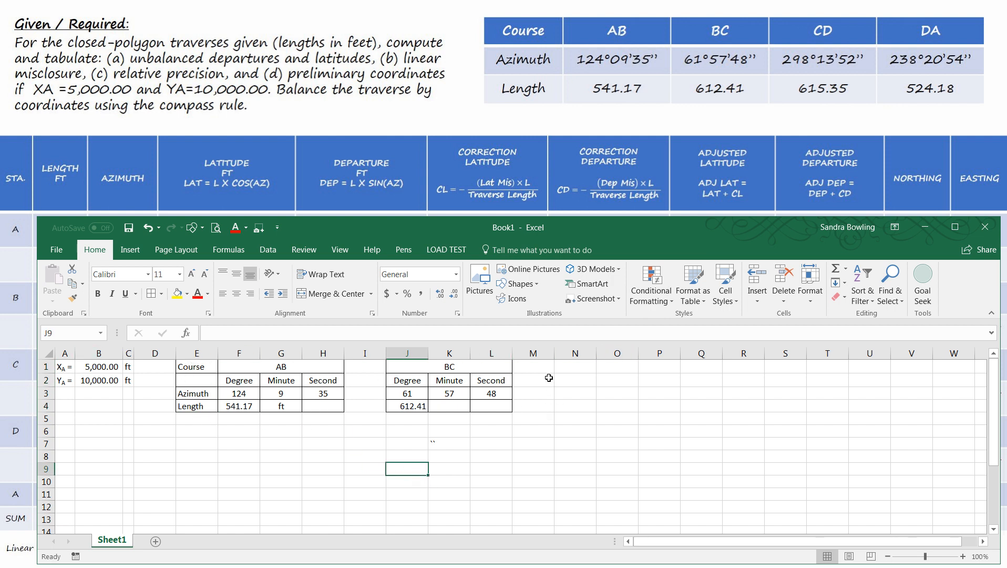
drag(418, 372, 432, 406)
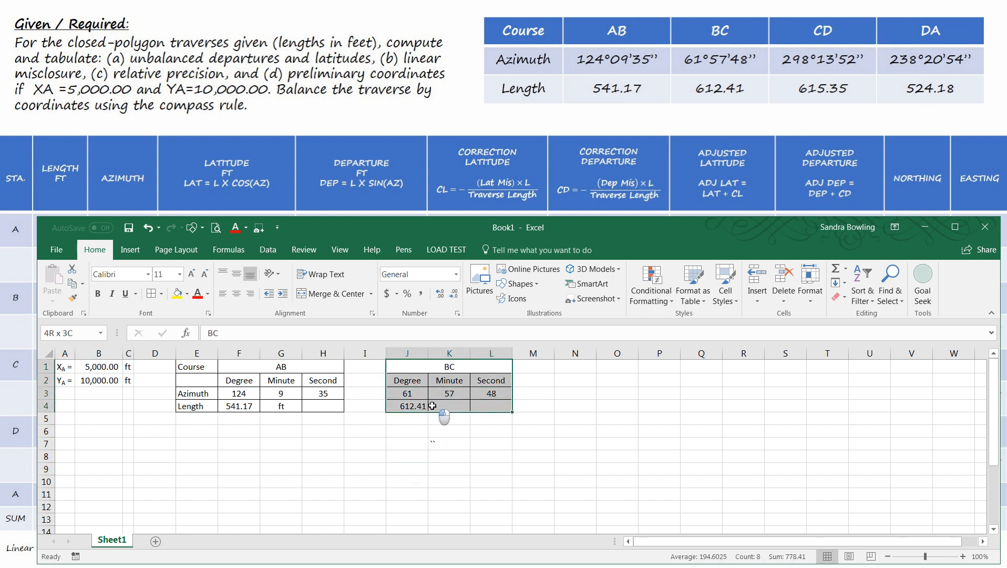
key(ctrl+c)
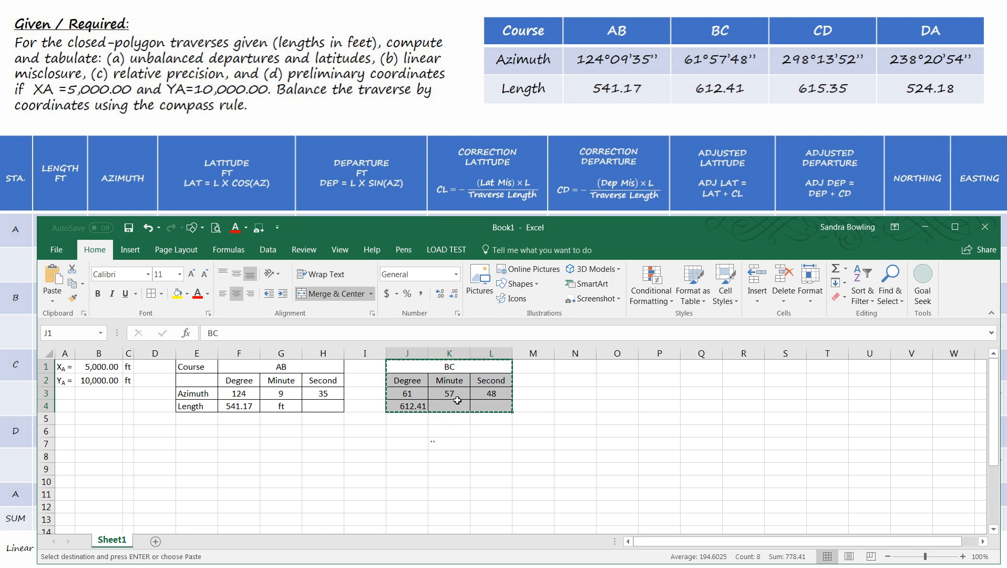
click(562, 371)
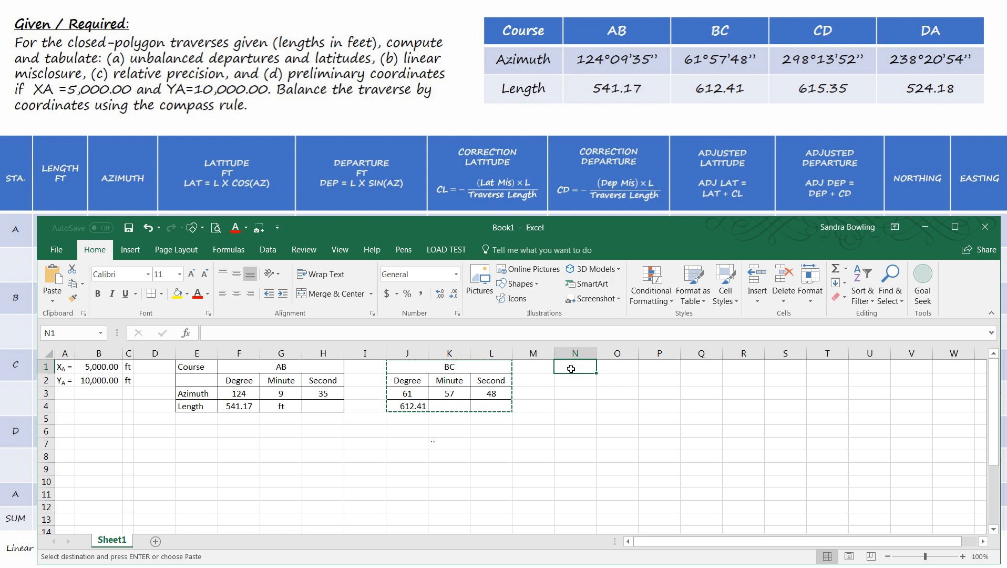
key(ctrl+v)
- Rename the copied block's merged heading in N1 as CD
click(596, 367)
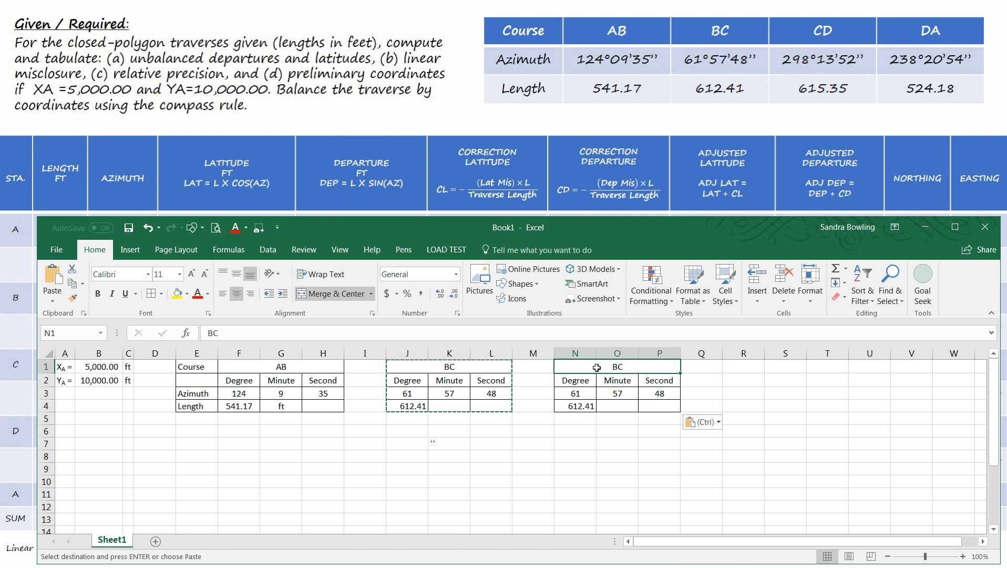
text(cd)
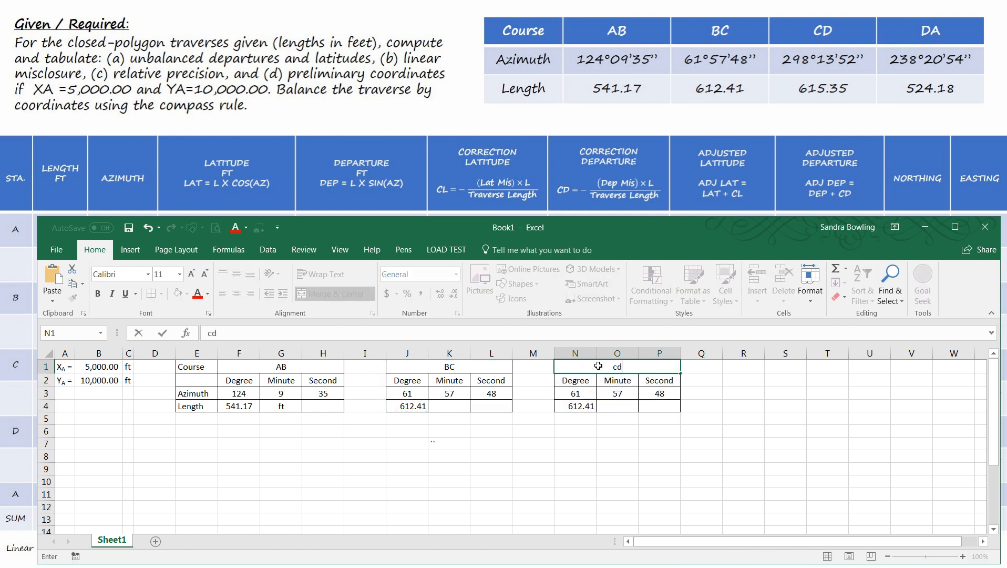
key(BackSpace)
key(BackSpace)
key(Caps_Lock)
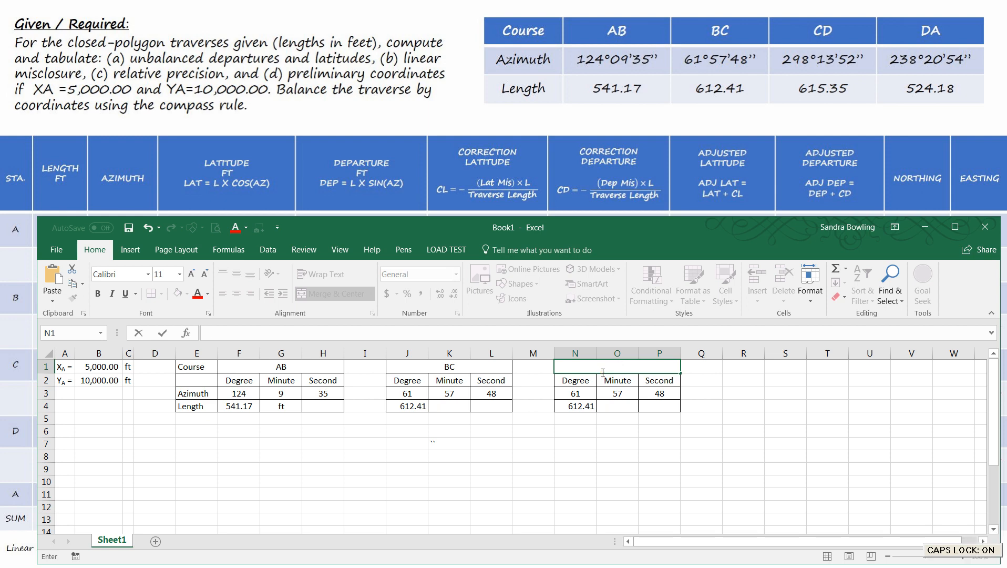
text(CD)
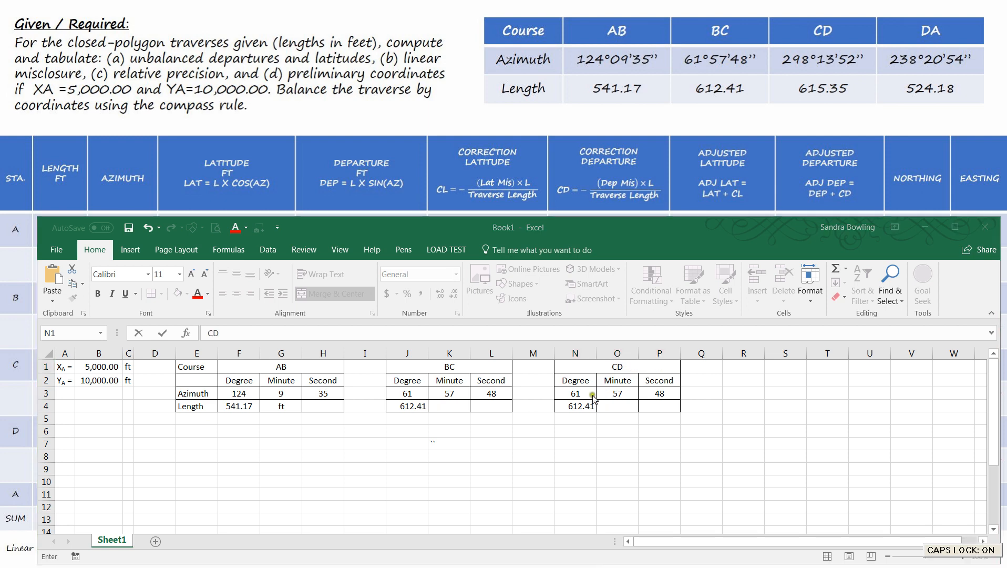
- Fill in the CD block with an azimuth of 298 degrees, 13 minutes, 52 seconds and a length of 615.35
click(583, 394)
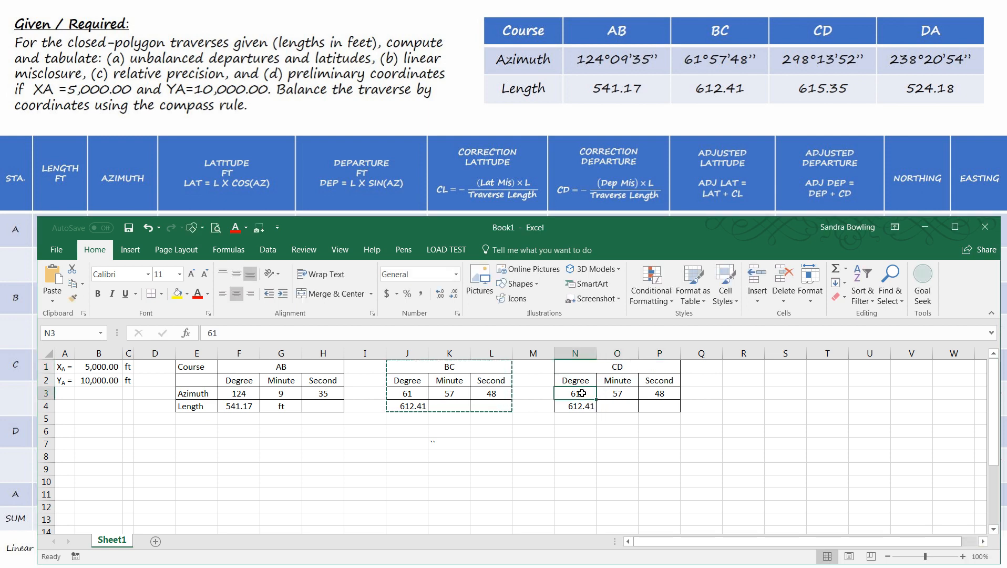
text(298)
key(Tab)
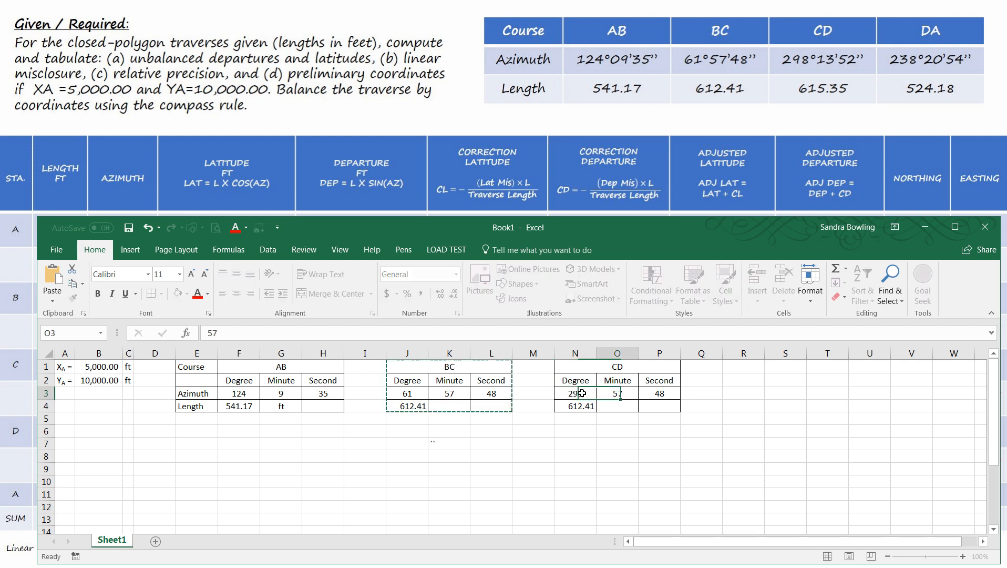
text(13)
key(Tab)
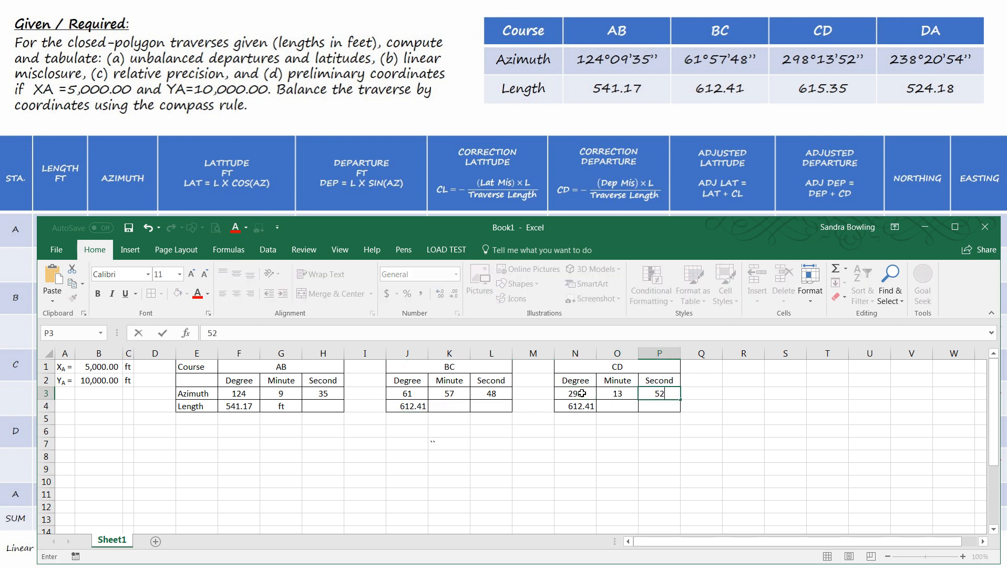
text(52)
key(Return)
text(615.35)
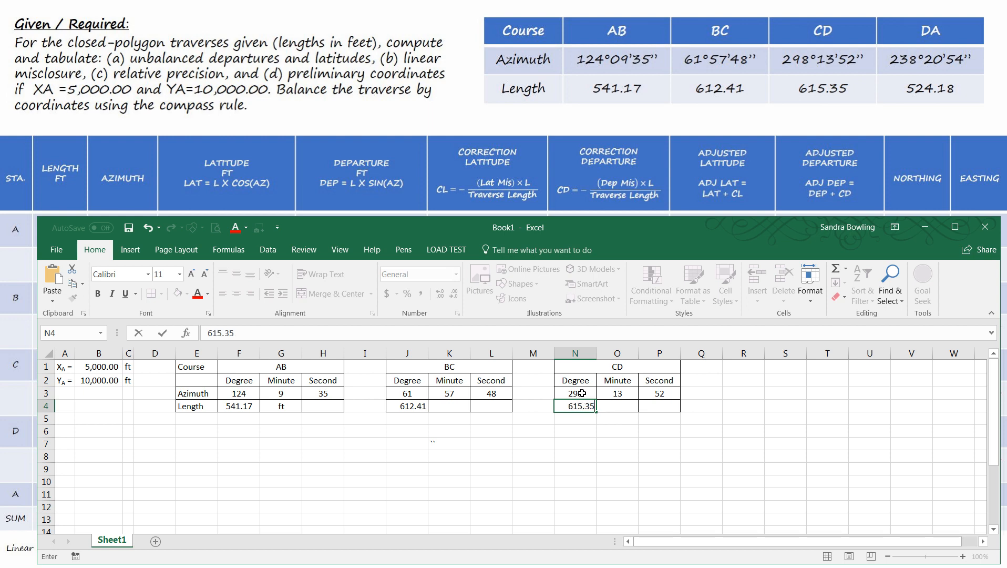
key(Return)
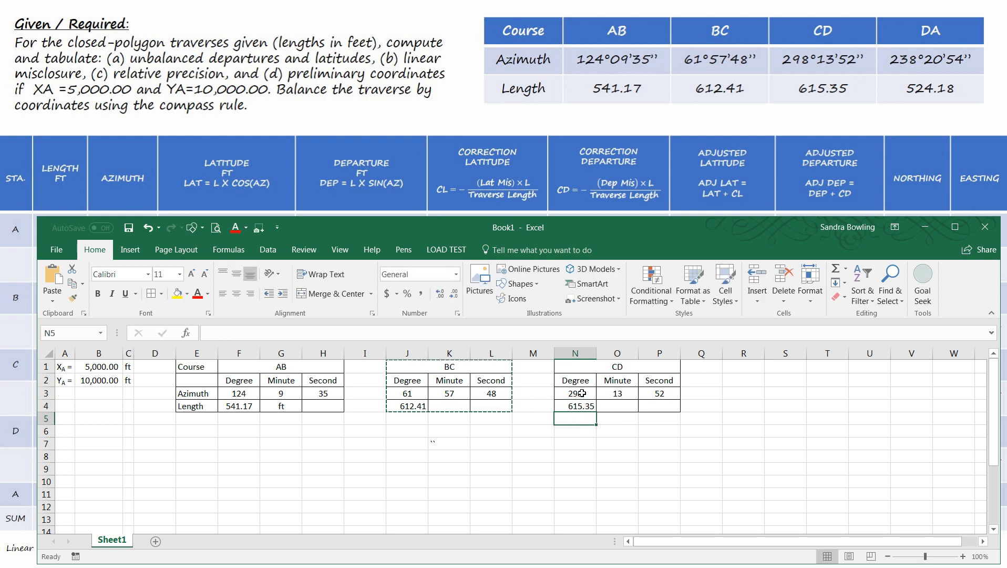
- Paste another copy of the BC course block starting at R1 and rename its merged heading as DA
click(744, 368)
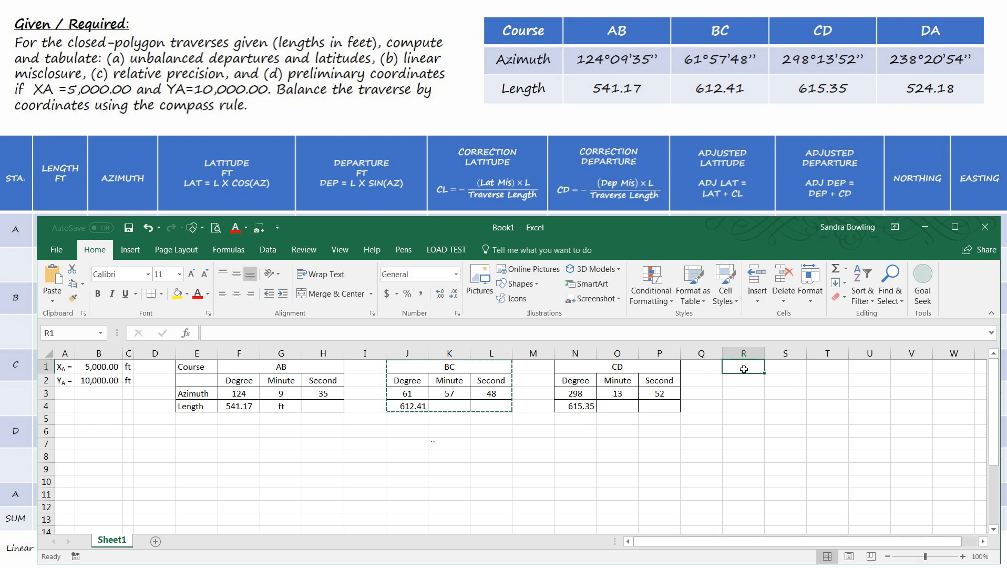
text(BC Degree	Minute	Second 61	57	48 612.41)
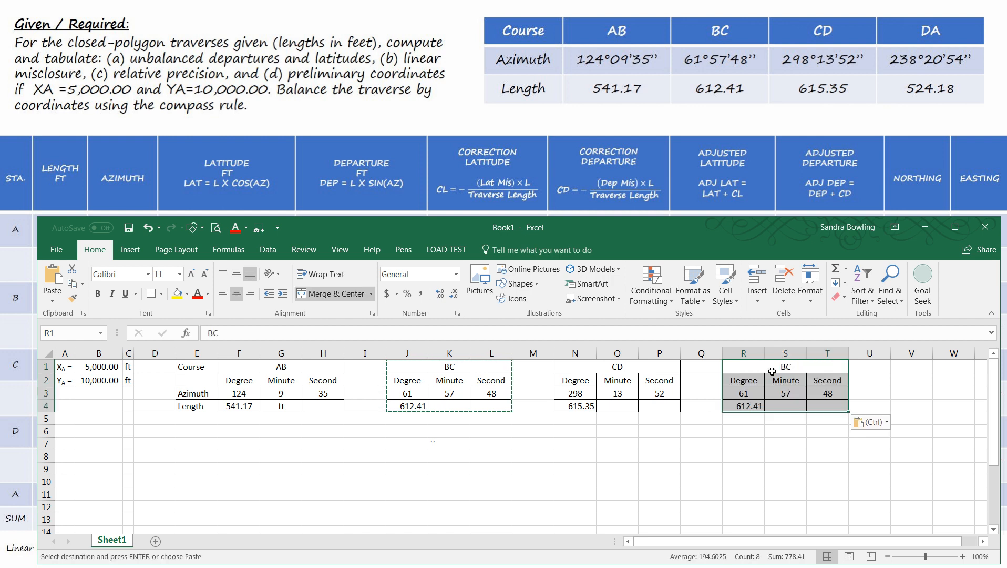
click(771, 368)
text(5)
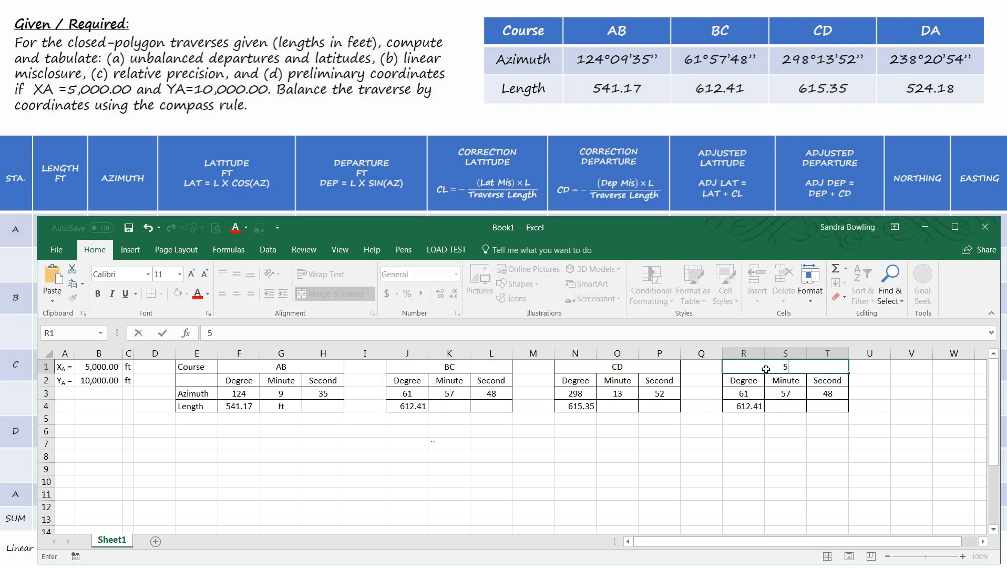
text(D1)
key(BackSpace)
text(A)
key(Return)
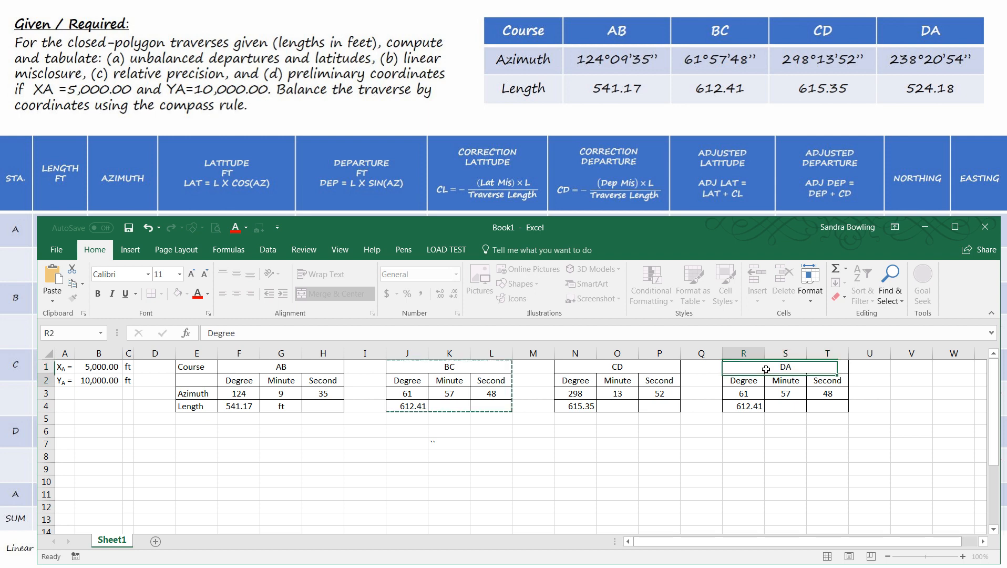
- Fill in the DA block with an azimuth of 238 degrees, 20 minutes, 54 seconds and a length of 524.18
click(740, 395)
text(238)
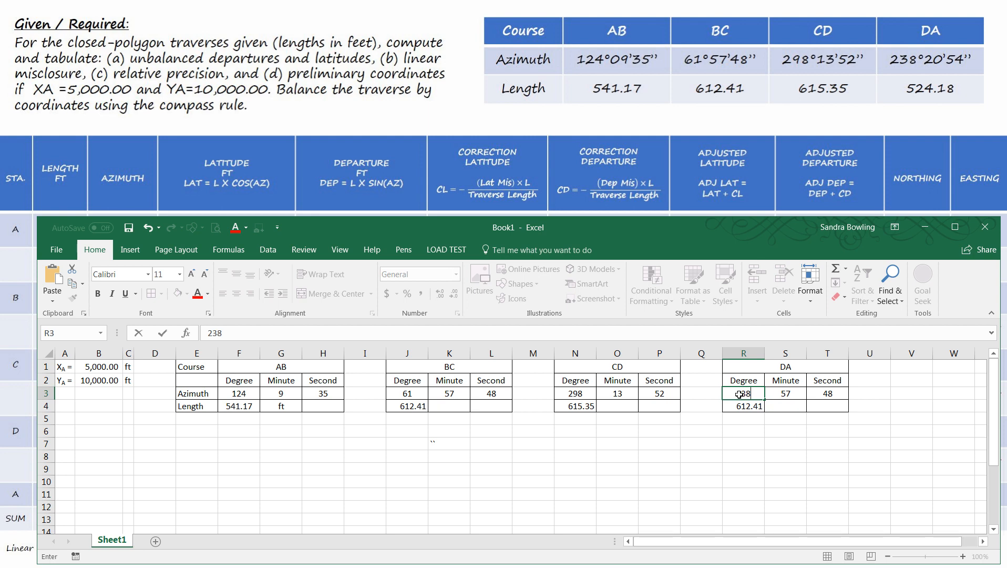
key(Tab)
text(20)
key(Tab)
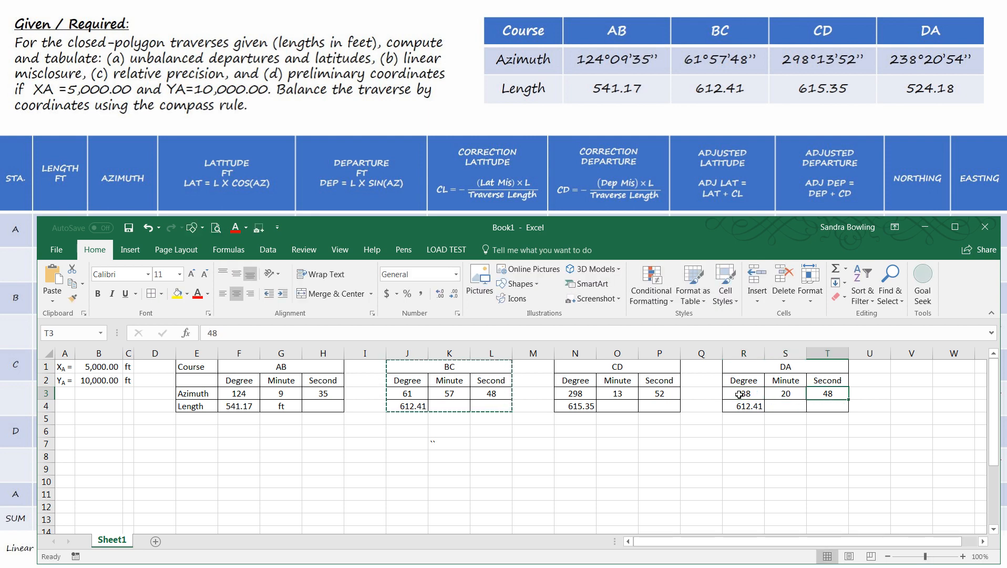
text(54)
key(Return)
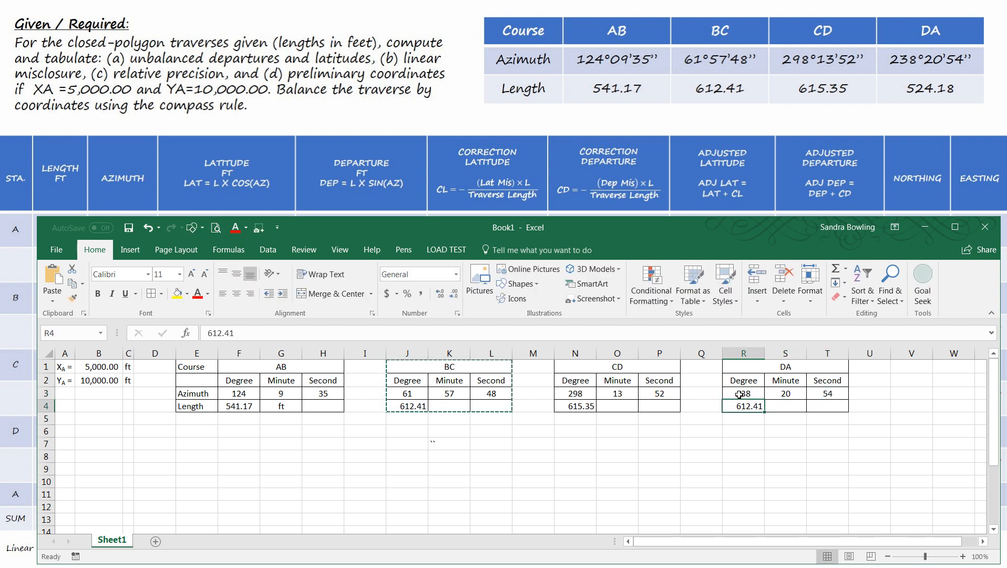
text(524.18)
key(Return)
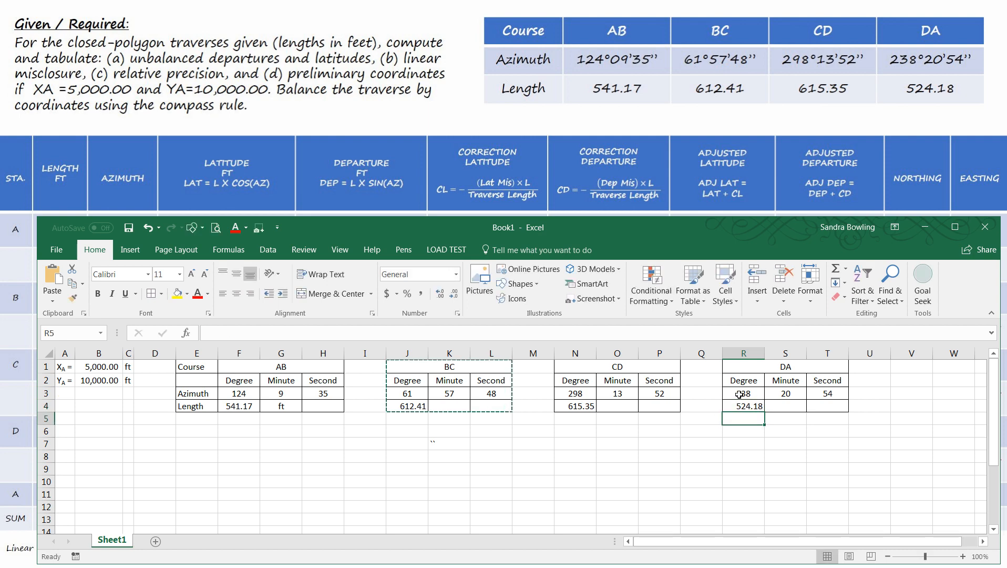
- Insert a blank row above row 1, moving the coordinates and course blocks down by one row
click(264, 432)
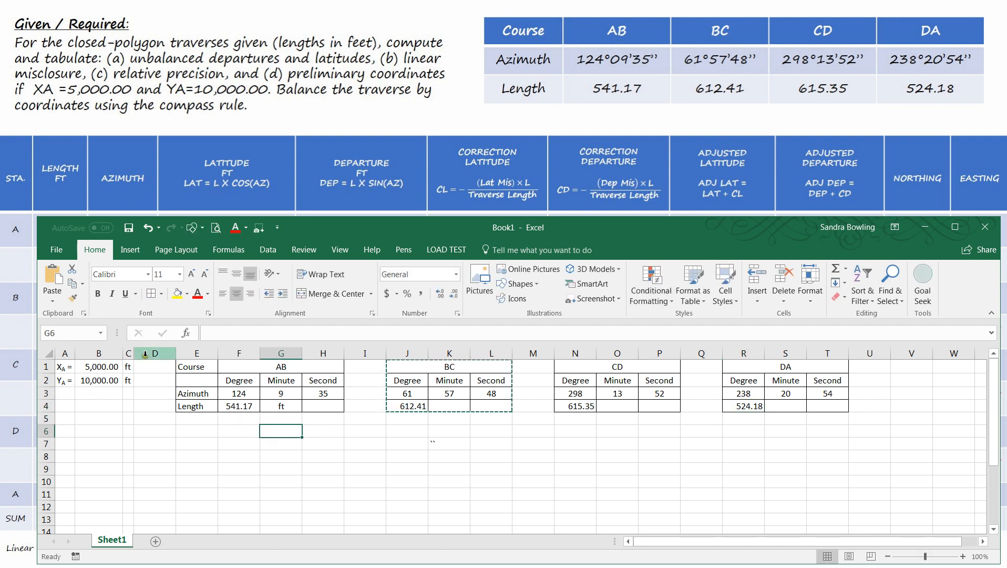
click(48, 366)
right_click(49, 367)
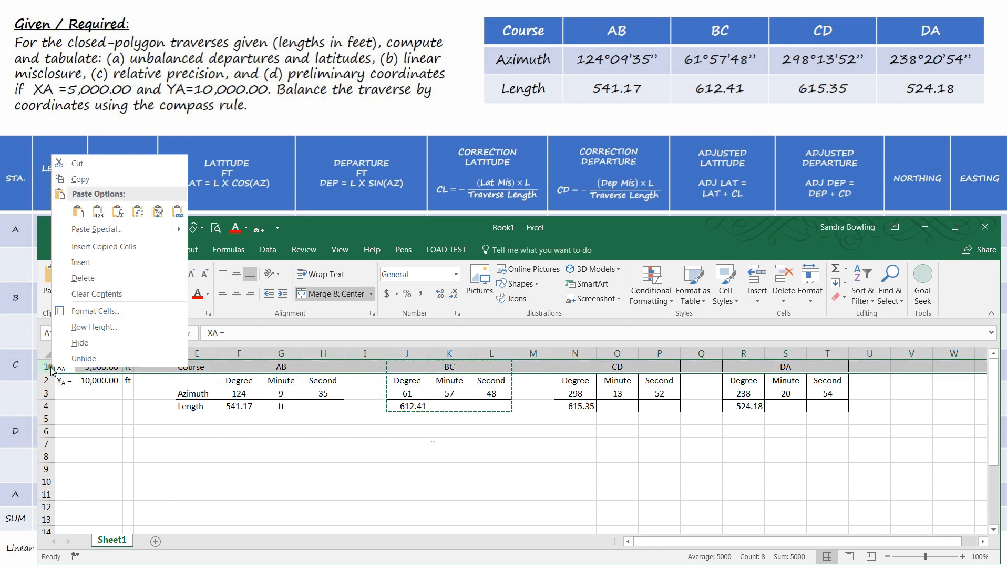
key(Escape)
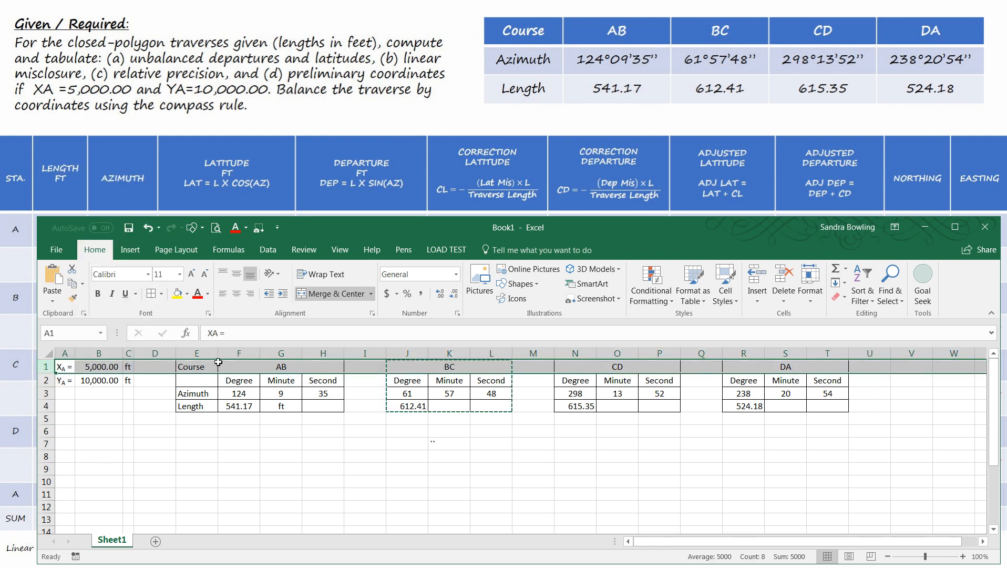
right_click(46, 366)
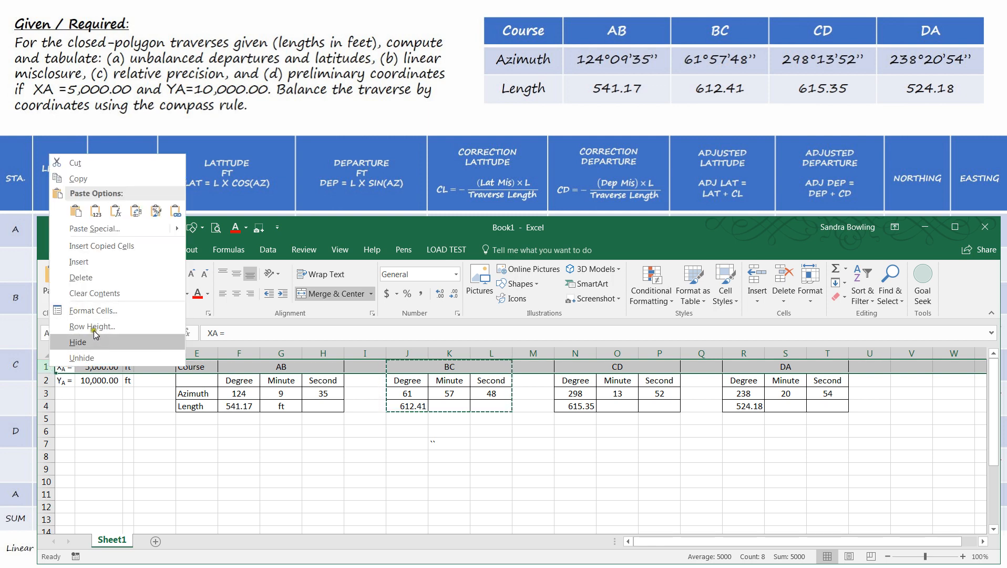
click(85, 261)
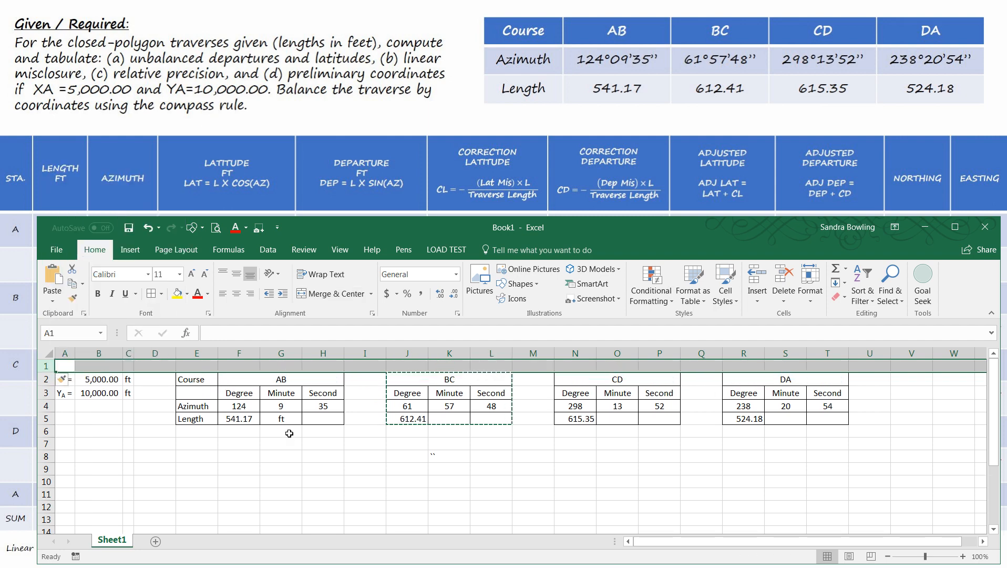
click(246, 450)
- Enter the section title "GIVEN / REQUIRED DATA:" in cell A1
click(69, 367)
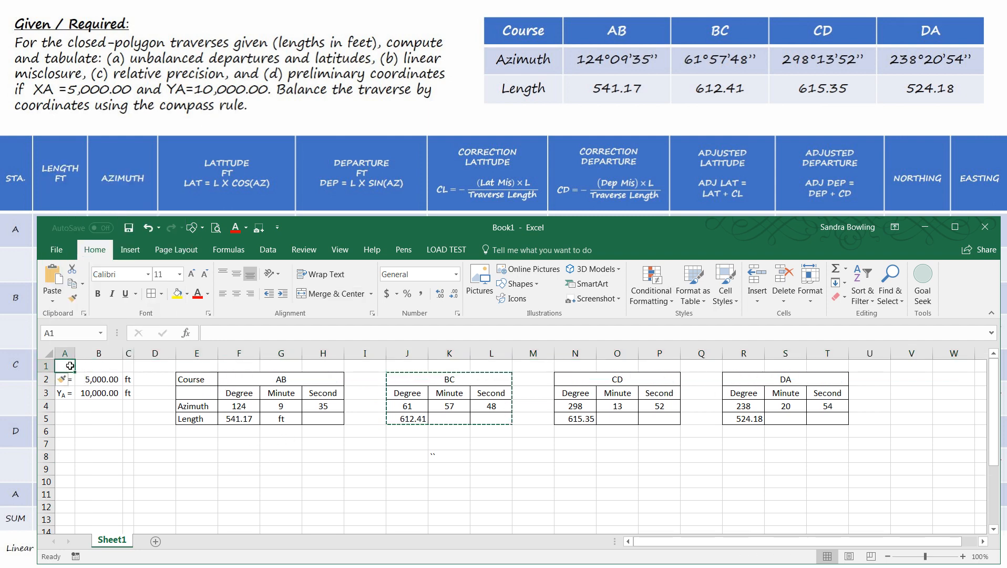
text(GIVE)
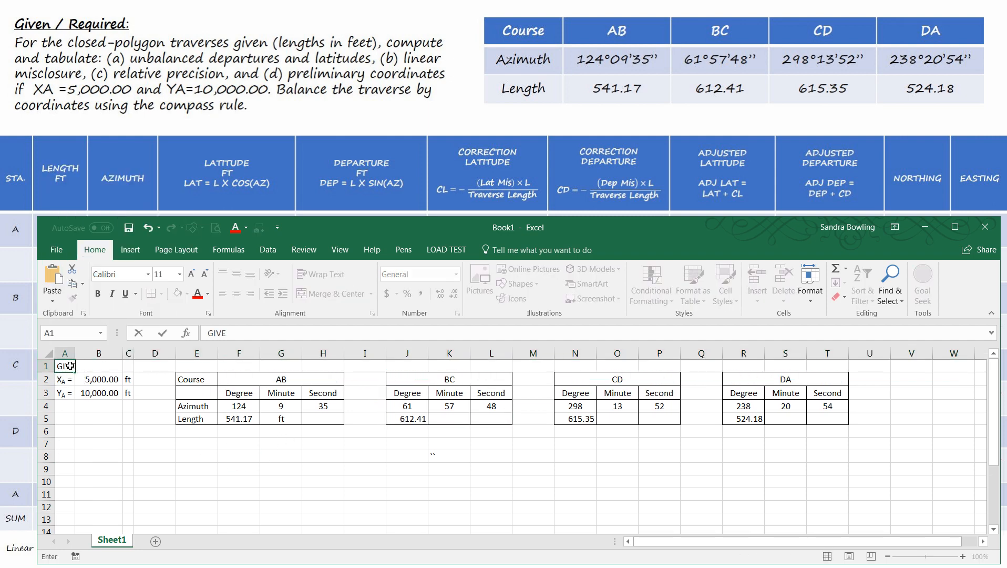
text(N / EQU)
key(BackSpace)
key(BackSpace)
key(BackSpace)
text(RE)
key(BackSpace)
key(BackSpace)
text(EQUIRED DA)
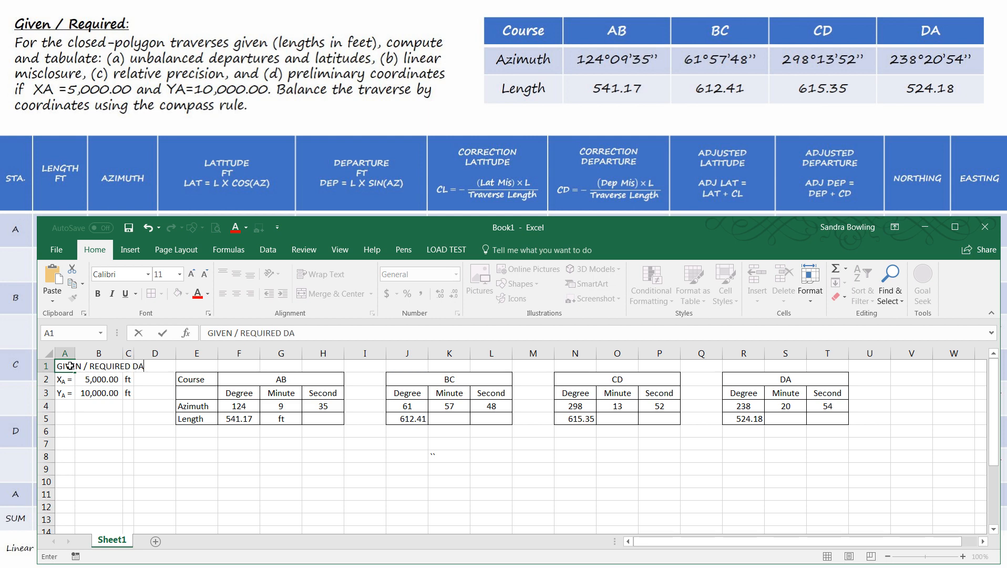
text(TA:)
click(114, 442)
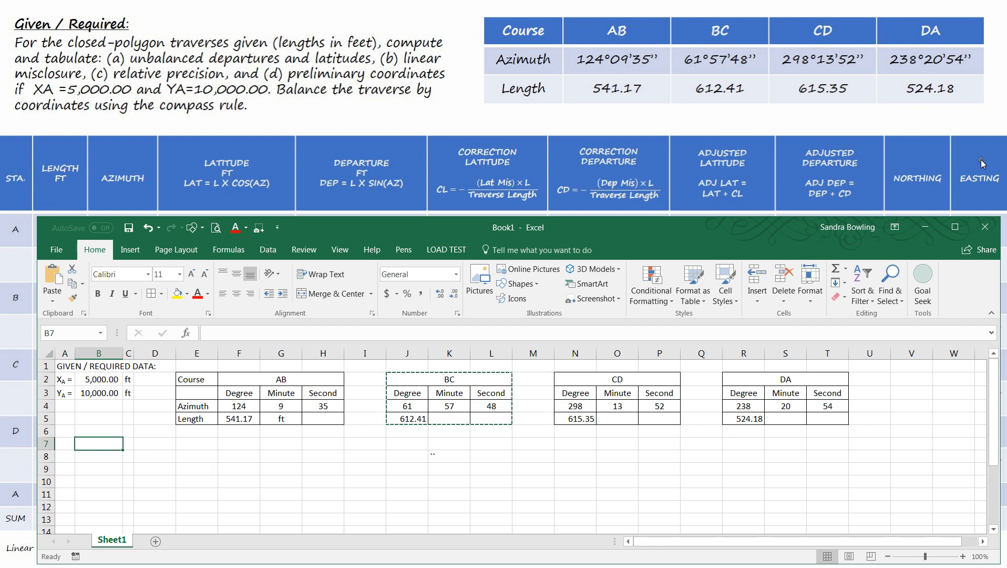
- Start the computation table's header row by entering STA. in cell D7
click(154, 447)
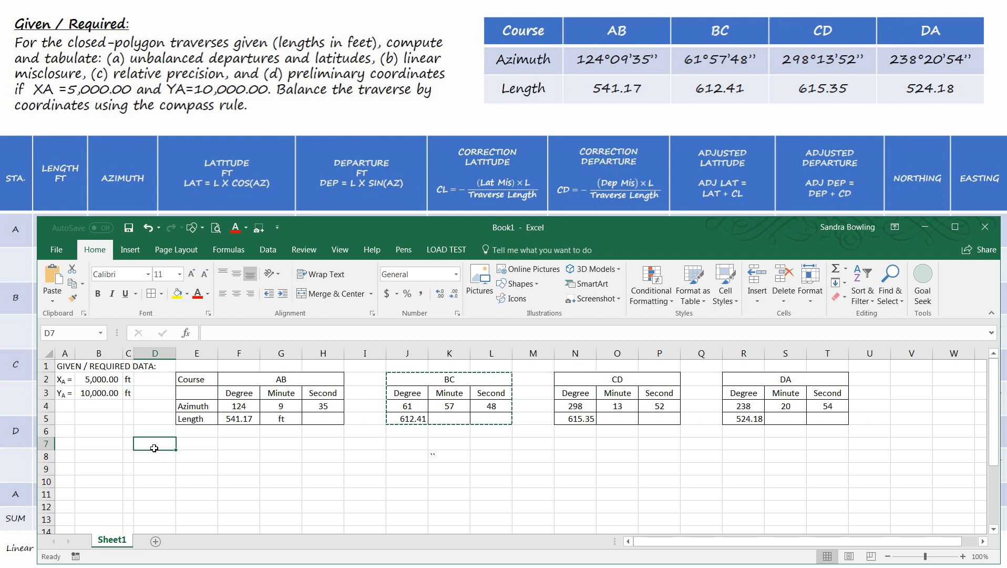
text(STA)
key(Tab)
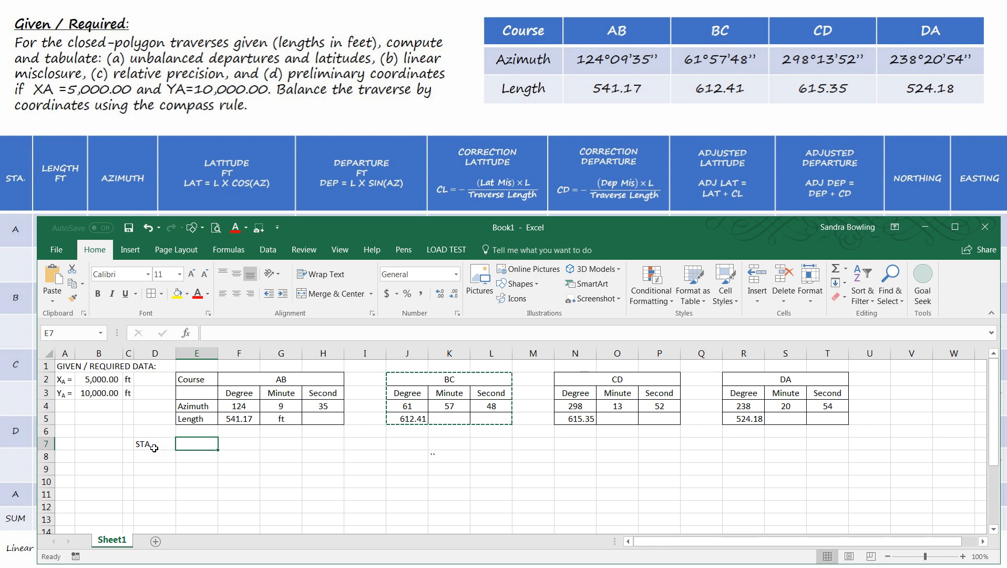
click(153, 447)
text(st)
key(BackSpace)
key(BackSpace)
text(ST)
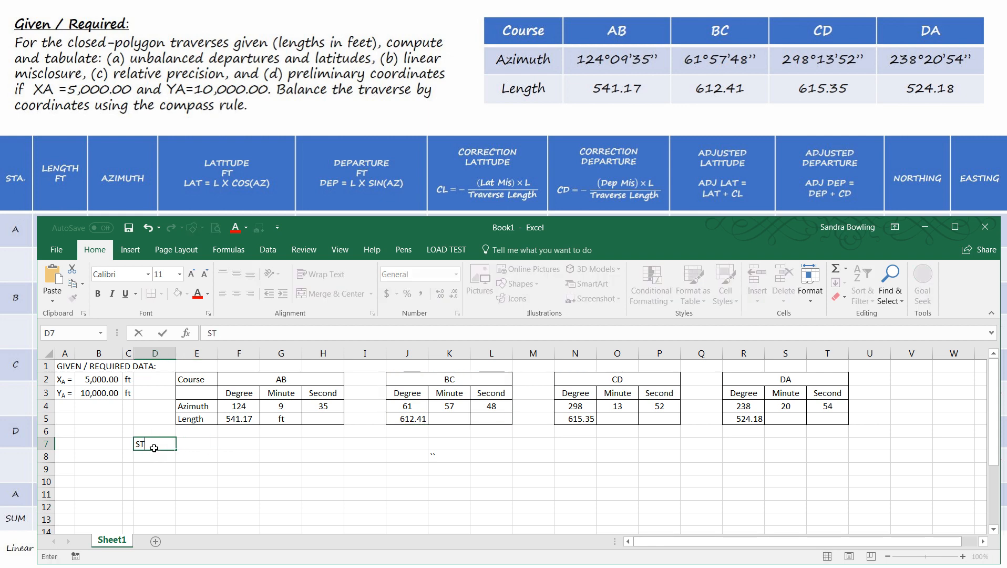
text(A.)
- Enter the column headings LENGTH in E7 and AZIMUTH in F7
key(Tab)
text(L)
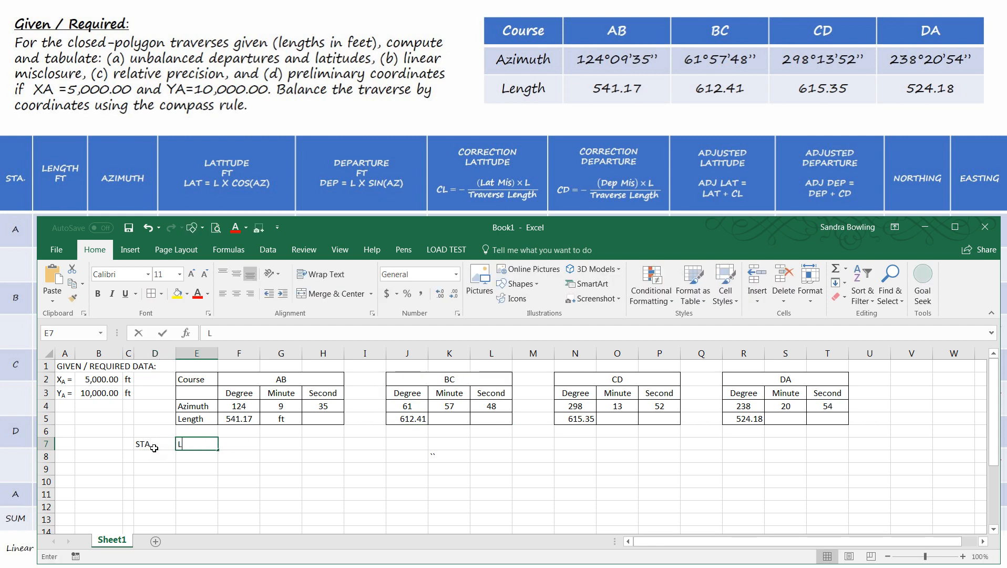
text(ENGTH)
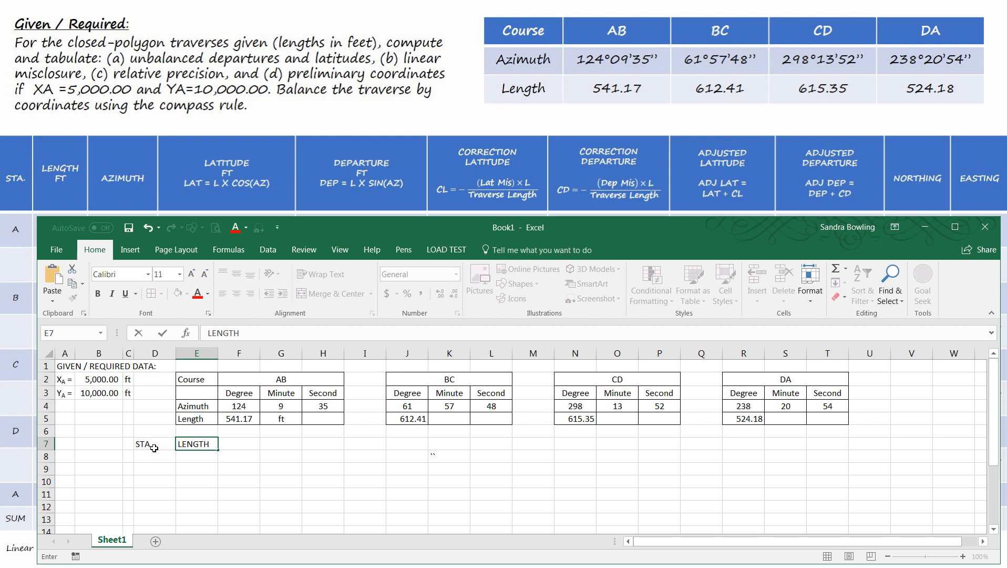
key(Tab)
text(AZ)
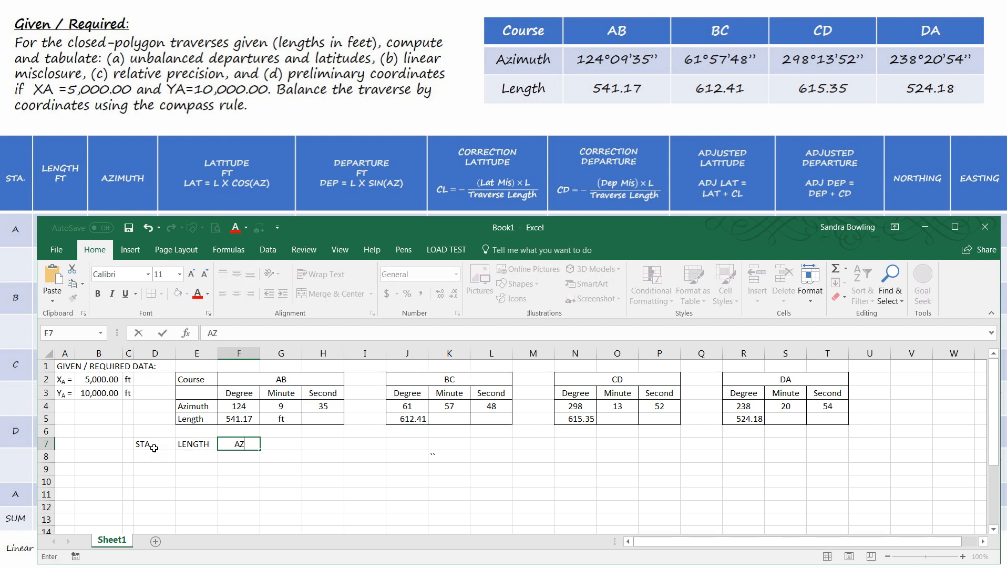
text(IMUTH)
- Enter the column headings LATITUDE in G7 and DEPARTURE in H7
key(Tab)
text(LA)
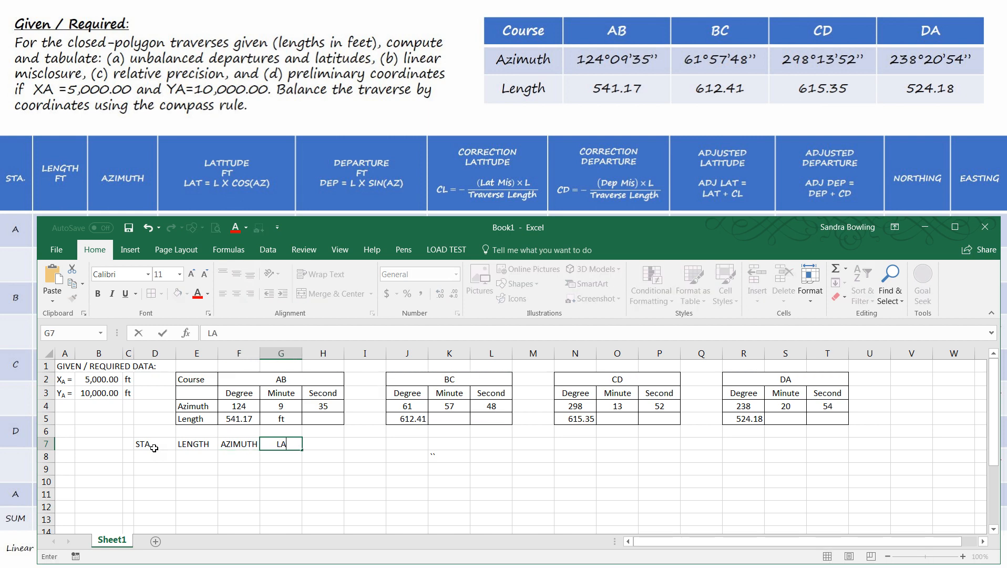
text(TITUDE)
key(Tab)
text(DEPAR)
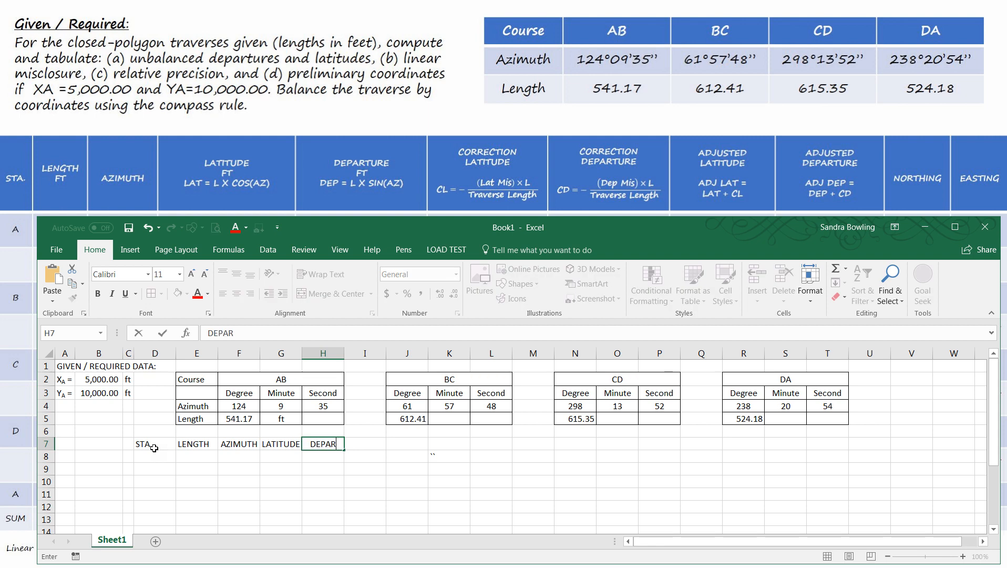
text(TURE)
- Enter a two-row heading in column I, with CORRECTION in I7 and LATITUDE in I8
key(Tab)
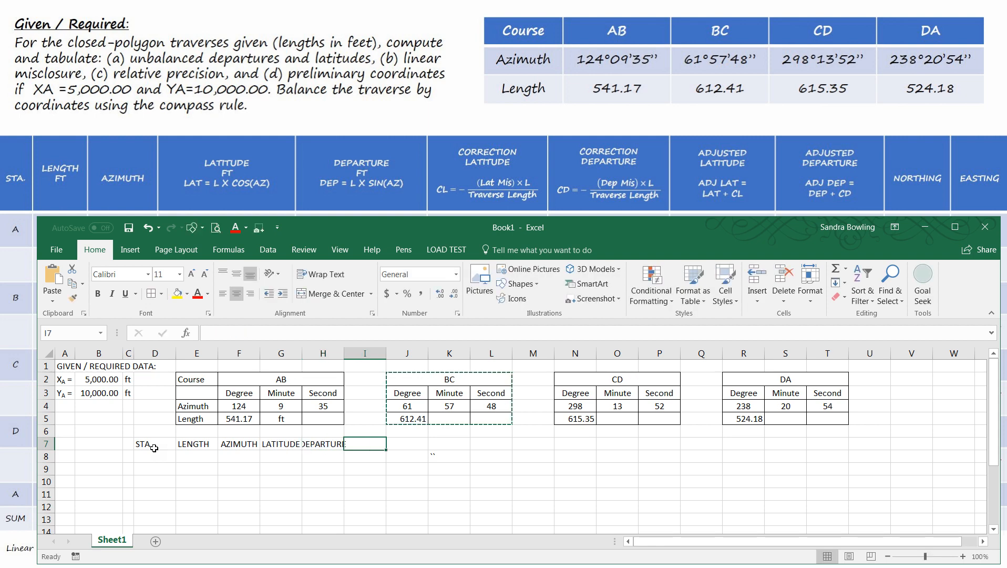
text(CORRECTION)
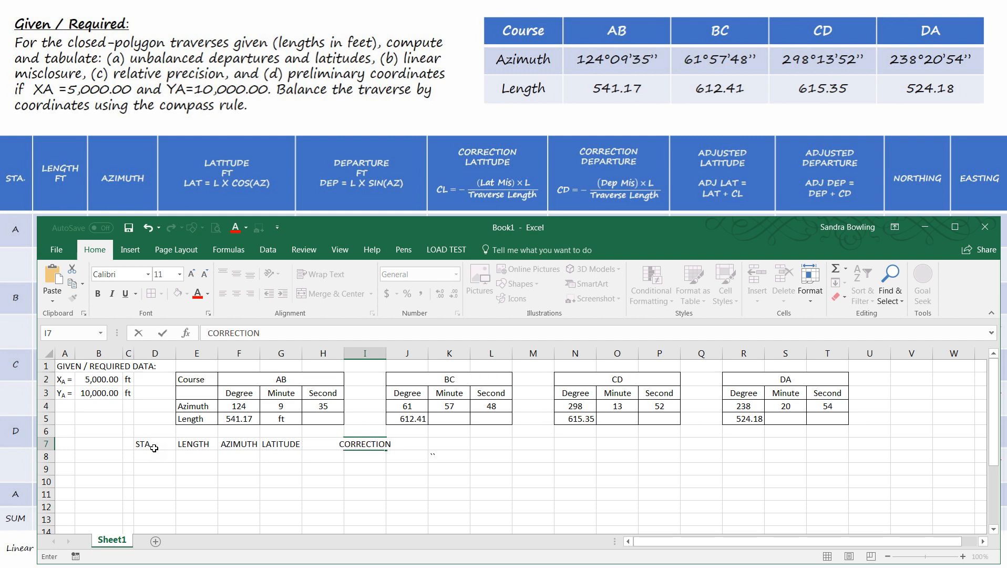
key(Return)
text(LATIT)
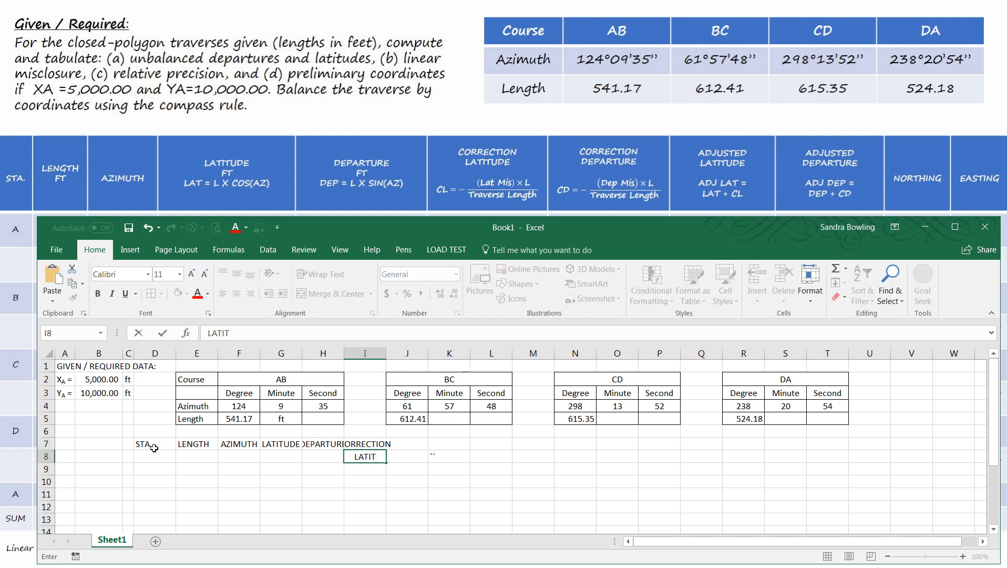
text(D)
key(BackSpace)
key(BackSpace)
key(BackSpace)
text(IDU)
key(BackSpace)
key(BackSpace)
text(TUDE)
key(Return)
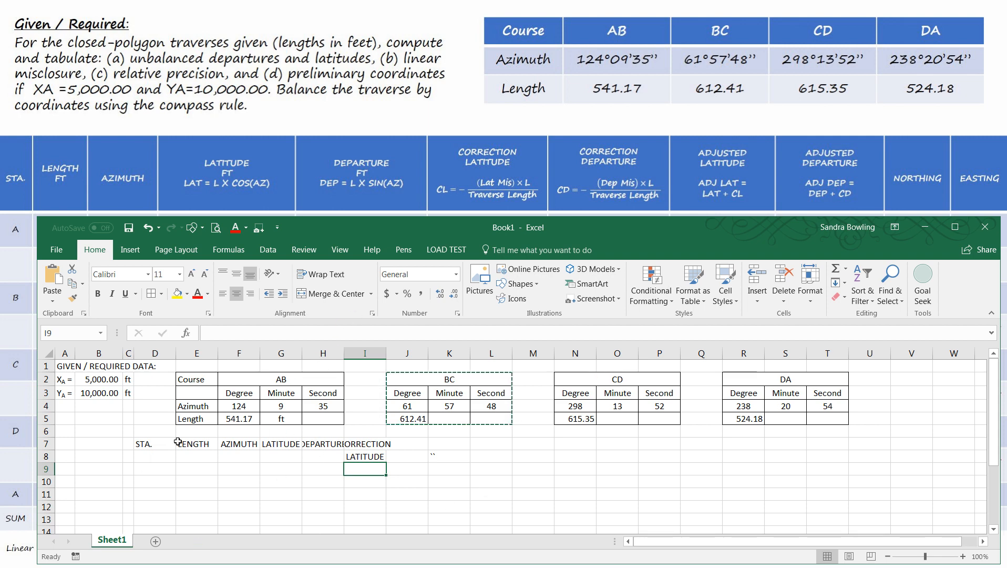
- Autofit column H so its width suits the DEPARTURE heading
double_click(345, 353)
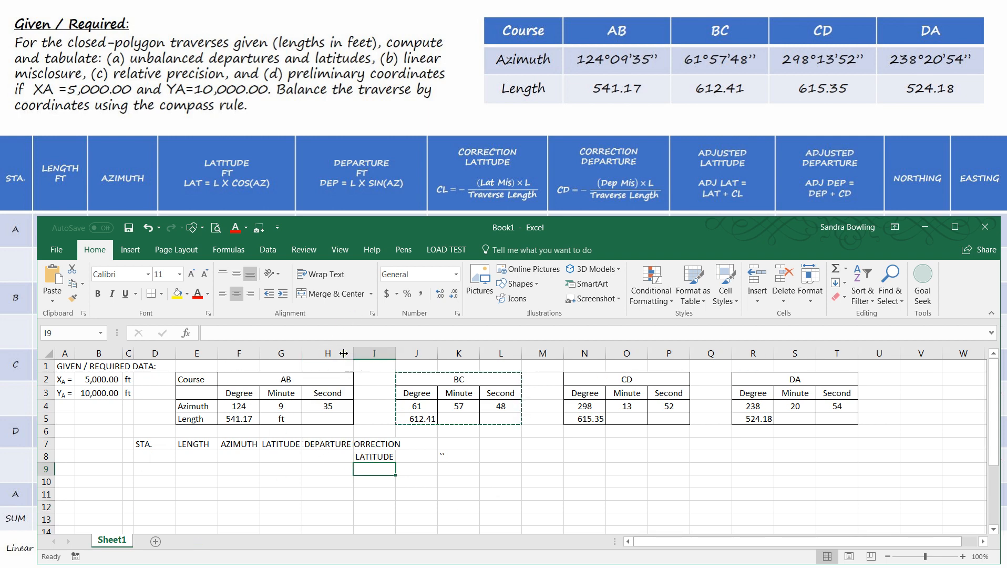
- Autofit columns G and I to their headings and clear the stray characters from K8
double_click(302, 355)
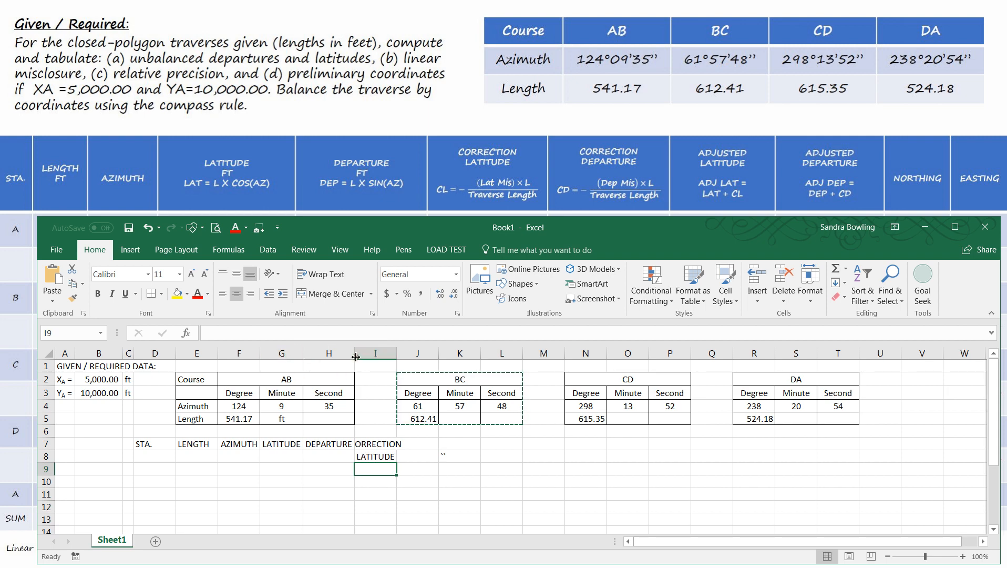
double_click(398, 356)
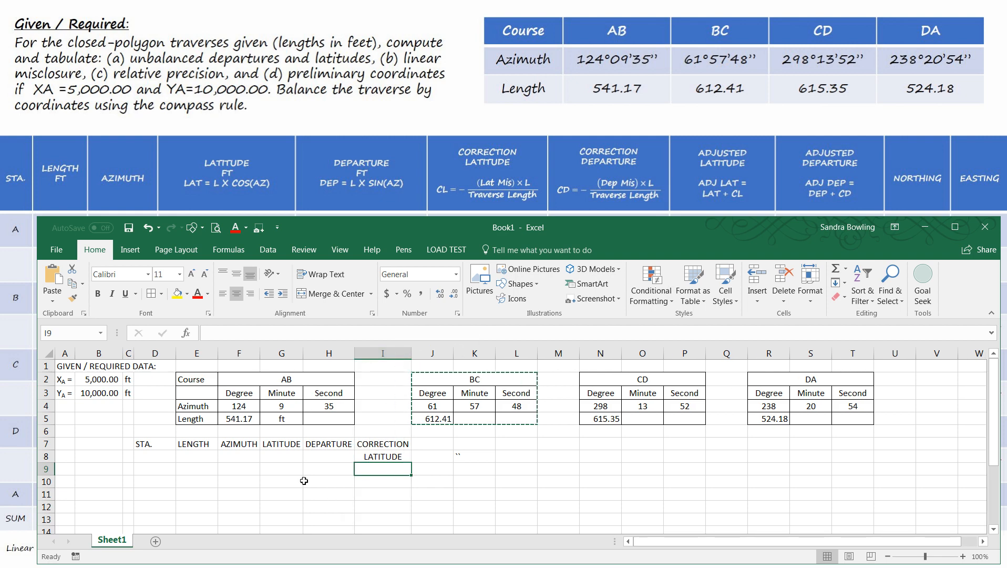
click(456, 453)
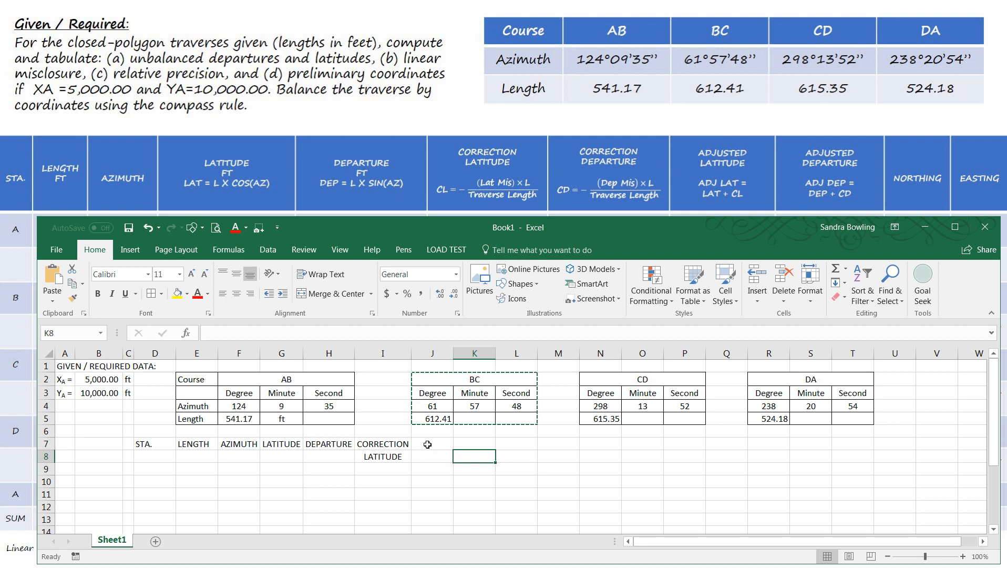
- Enter a two-row heading in column J, with CORRECTION in J7 and DEPARTURE in J8
click(451, 442)
text(CO)
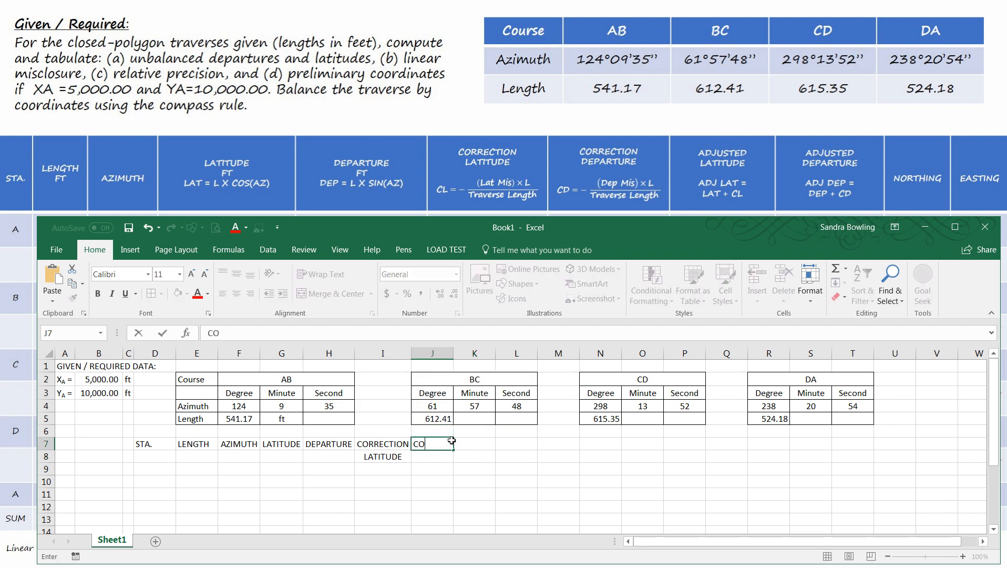
text(RRECTION)
key(Return)
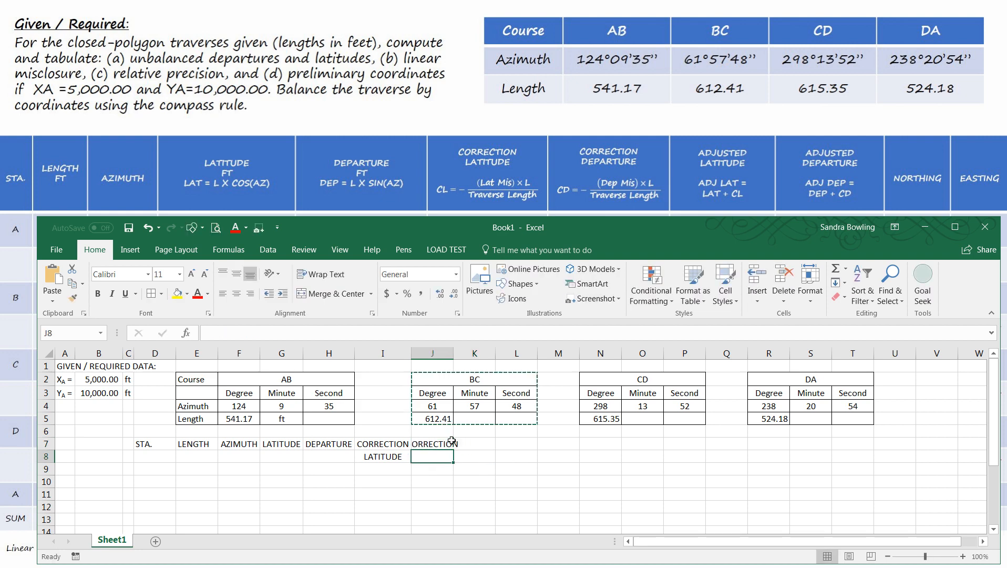
text(DEPART)
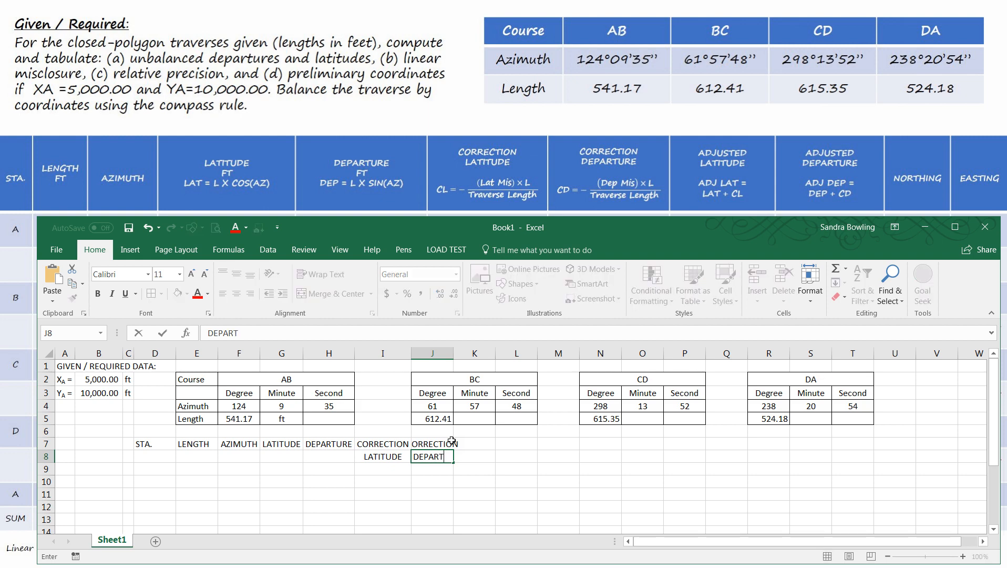
text(URE)
- Enter a two-row heading in column K, with AJUSTED in K7 and LATITUDE in K8
key(Up)
key(Right)
text(AJ)
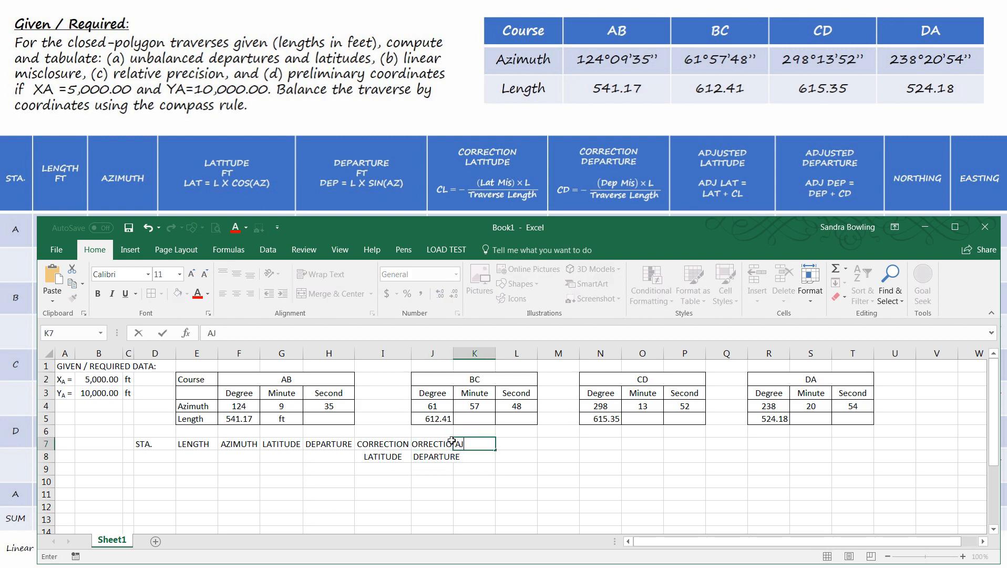
text(USTED)
key(Return)
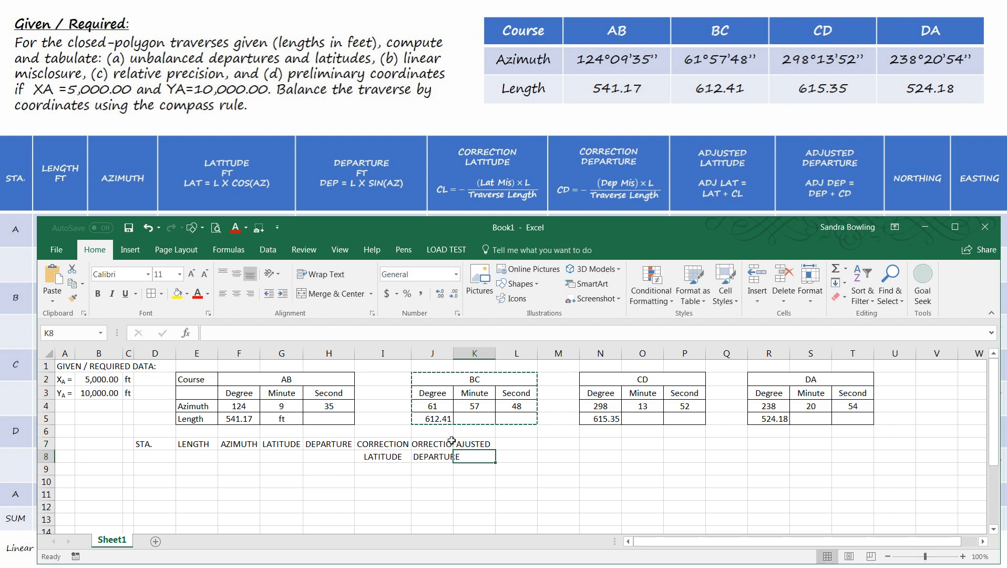
text(LATITUDE)
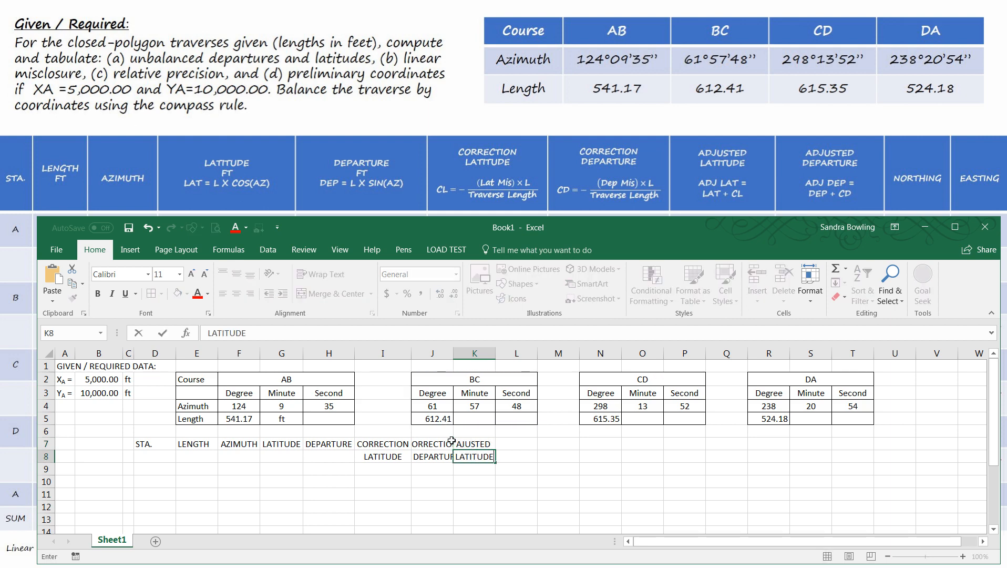
- Enter a two-row heading in column L, with ADJUSTED in L7 and DEPARTURE in L8
key(Tab)
key(Up)
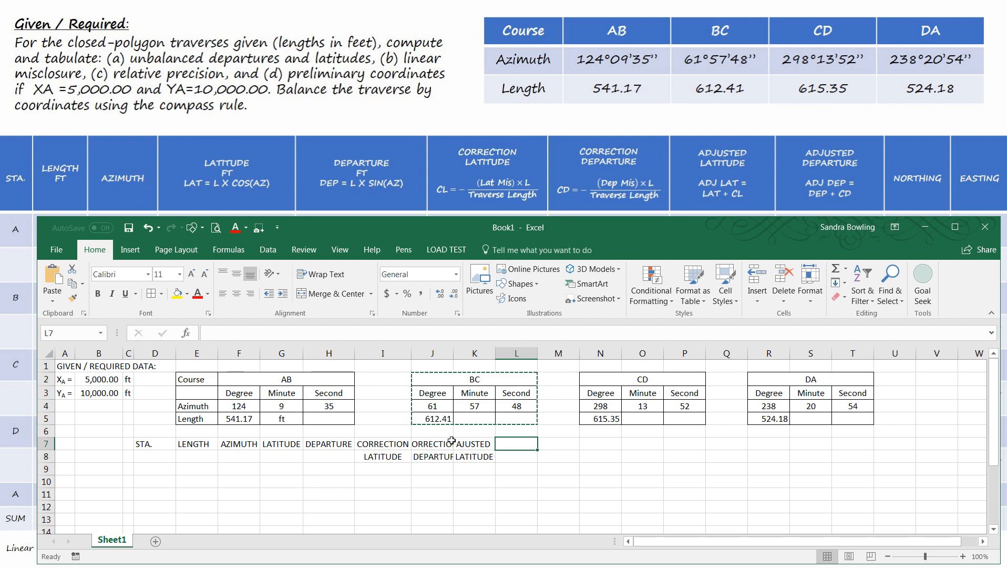
text(A)
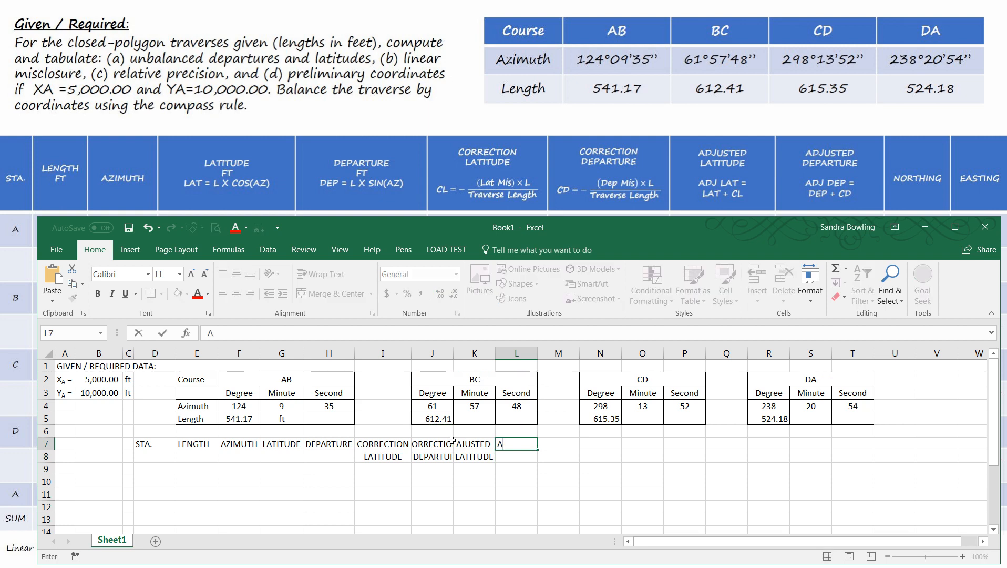
text(DJUSTED)
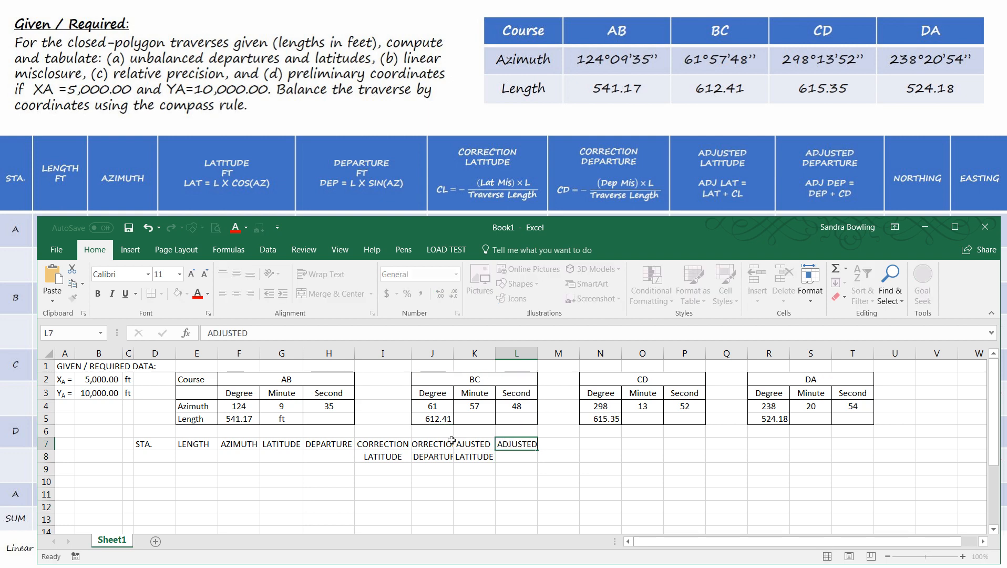
key(Return)
text(DEPARTURE)
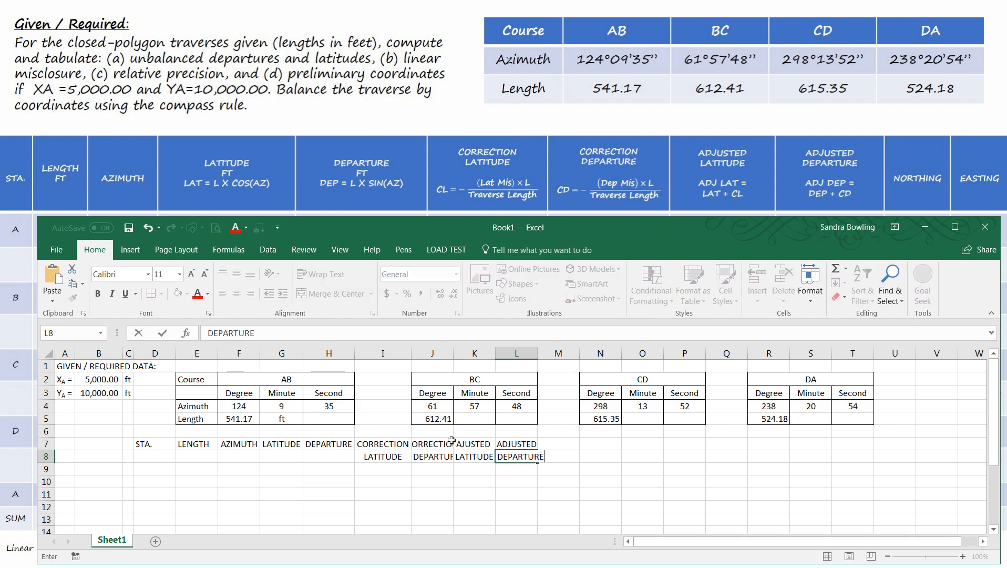
- Run a spelling check starting at K7 and continue it from the beginning of the sheet
click(478, 443)
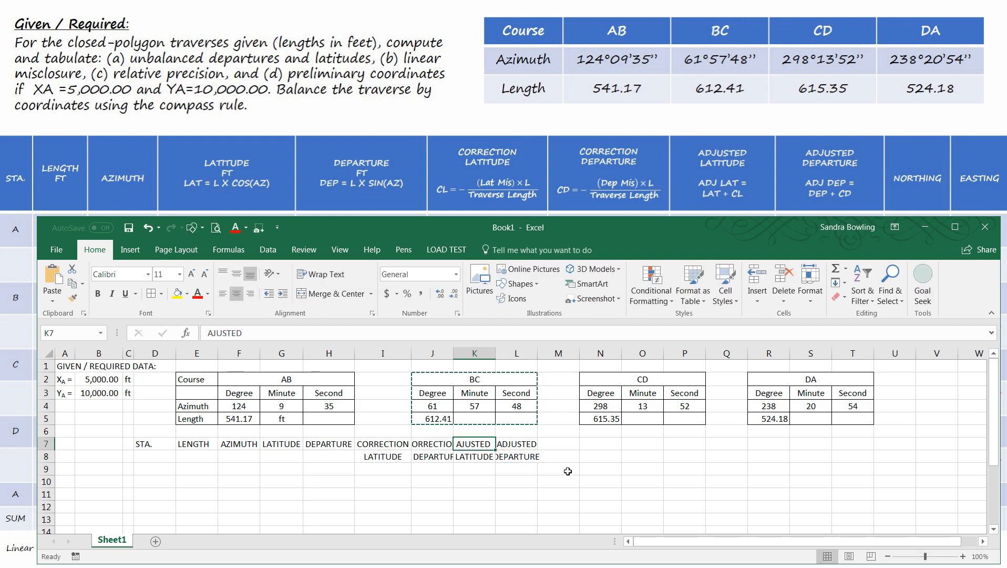
click(312, 250)
click(54, 282)
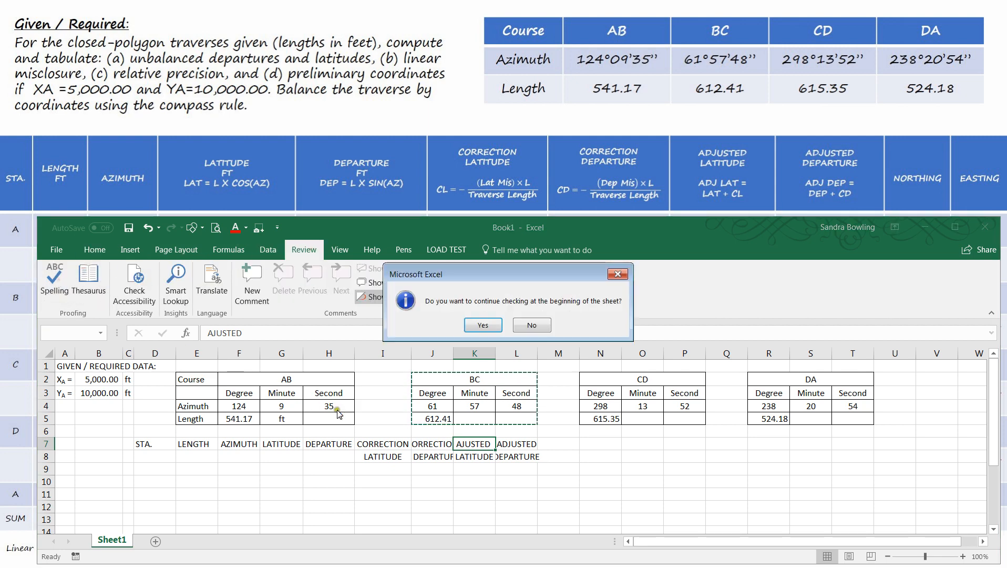
click(483, 326)
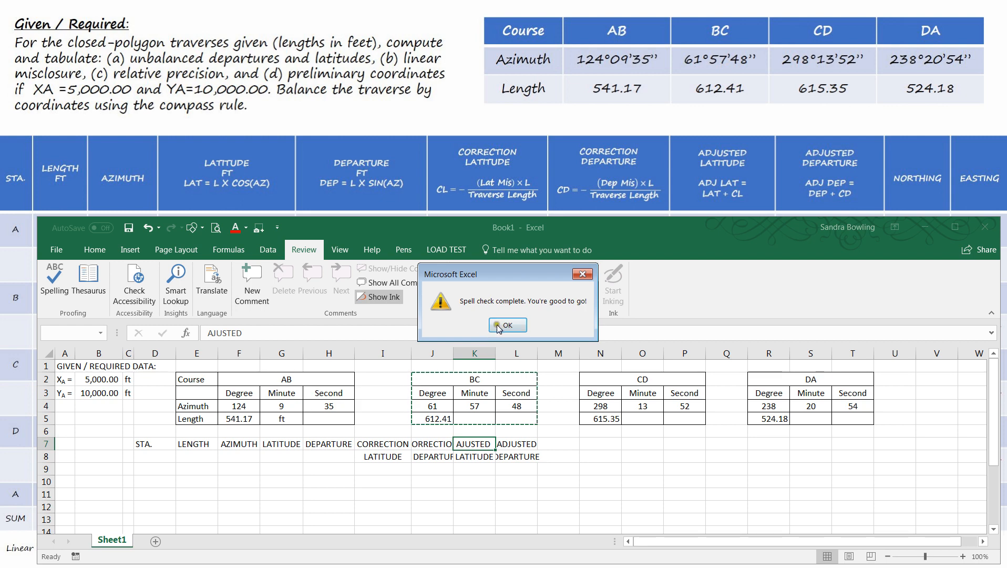
click(498, 326)
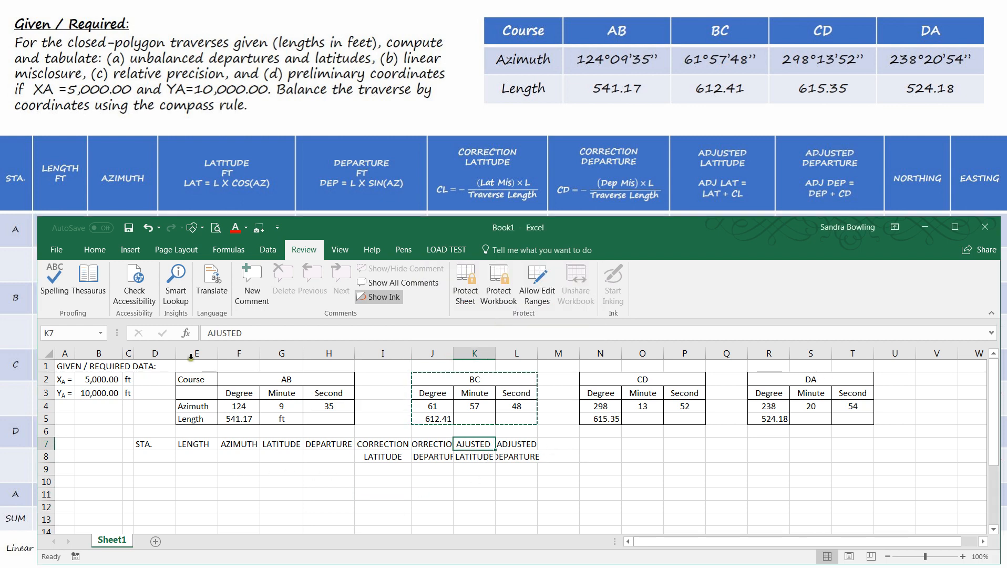
- Correct the K7 heading to ADJUSTED and autofit columns K and L to their headings
click(212, 333)
text(D)
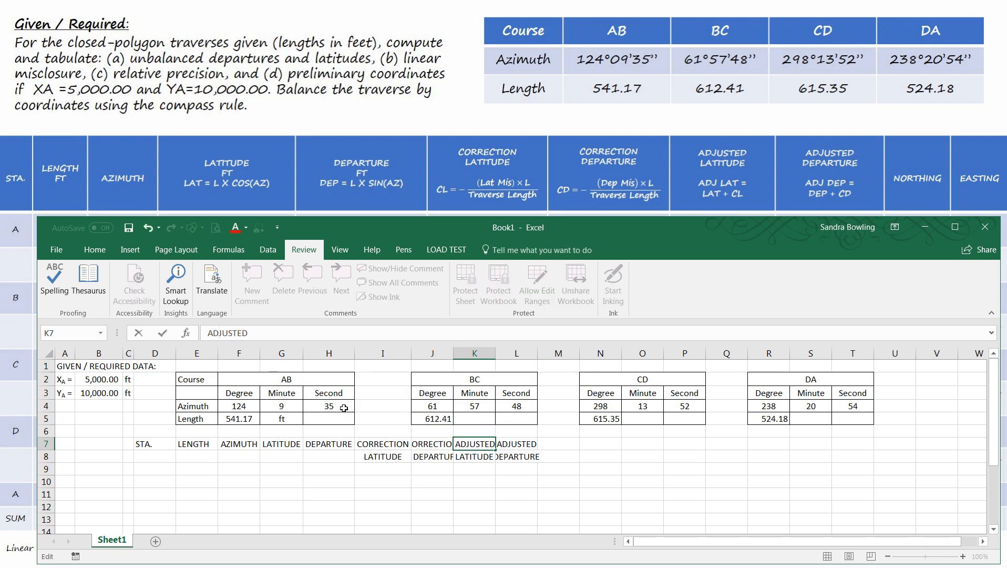
click(380, 448)
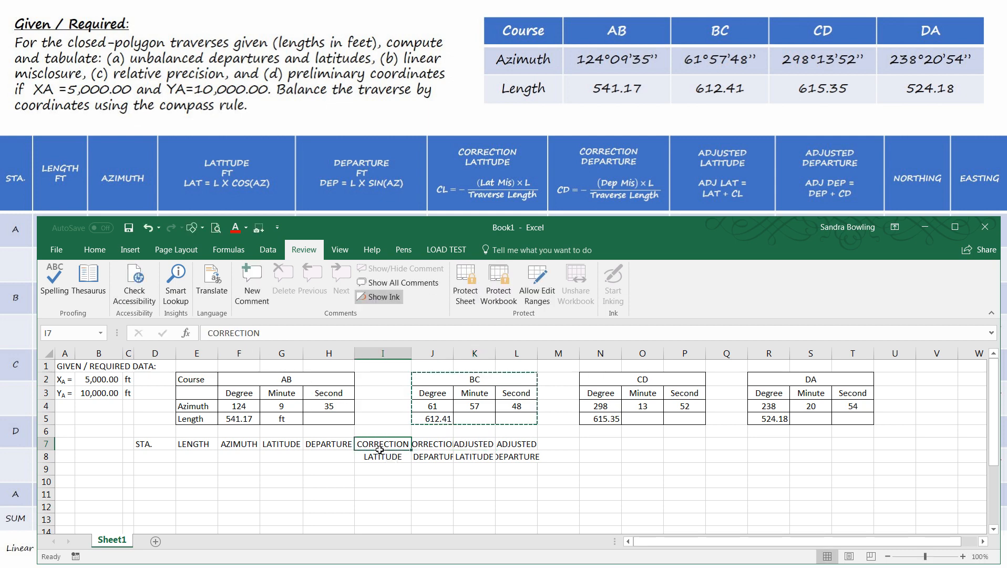
double_click(498, 354)
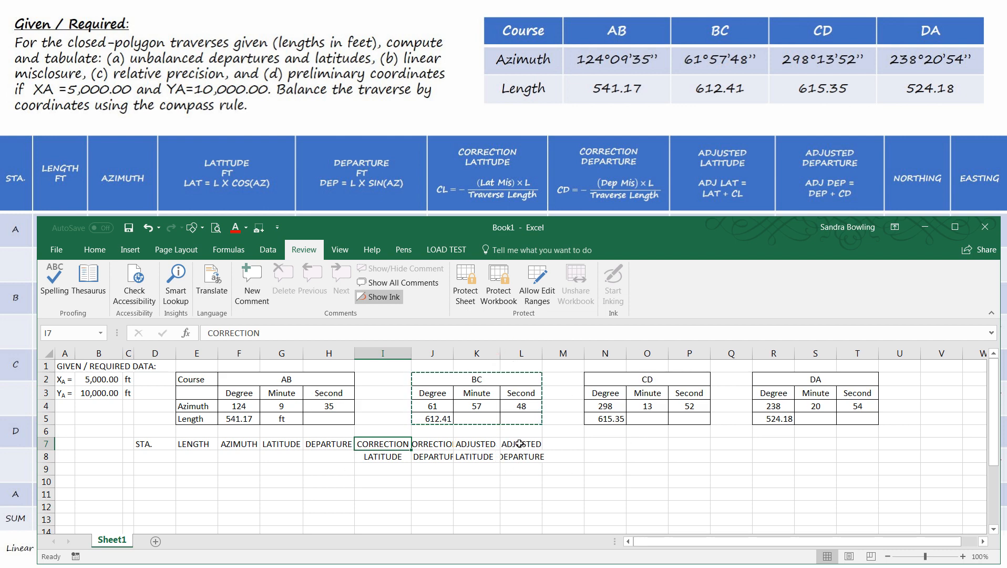
double_click(543, 353)
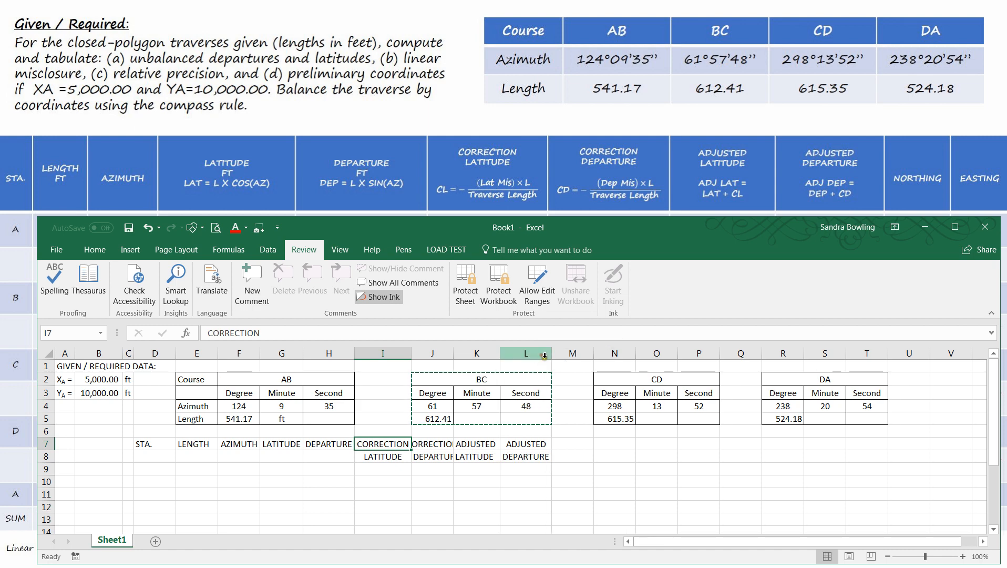
- Enter the headings NORTHING in M7 and EASTING in N7, and widen column M to fit its heading
click(576, 447)
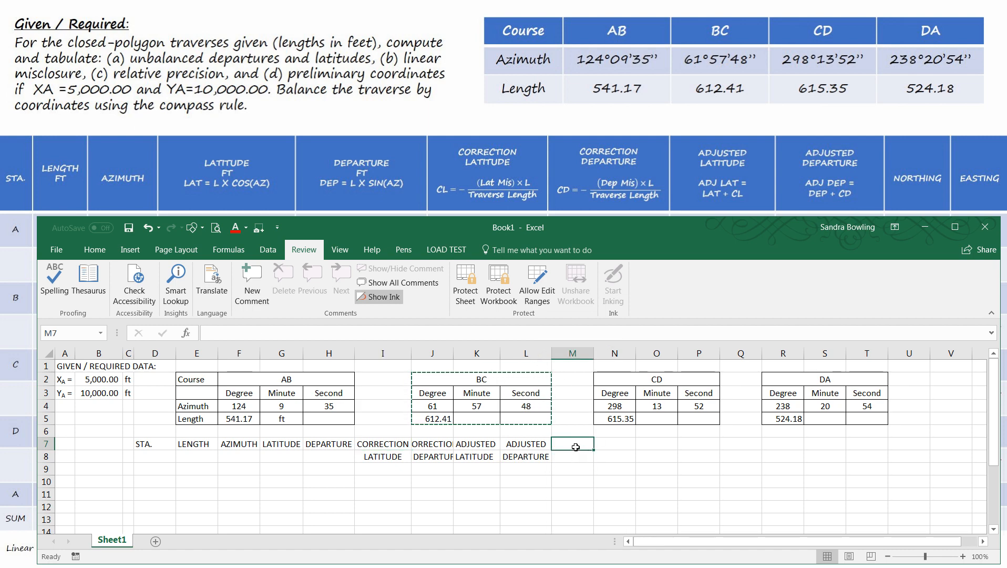
text(NOR)
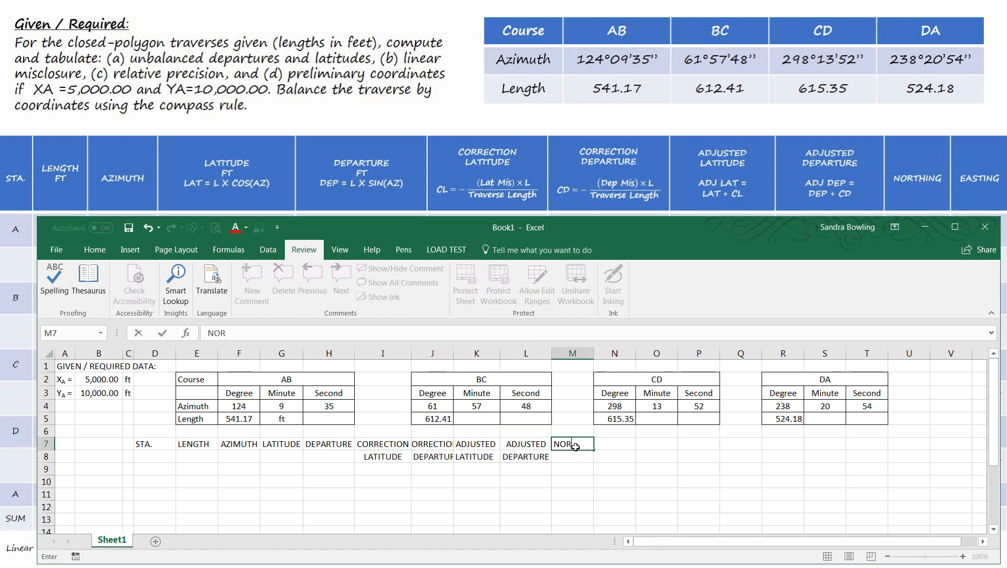
text(THING)
key(Tab)
text(EA)
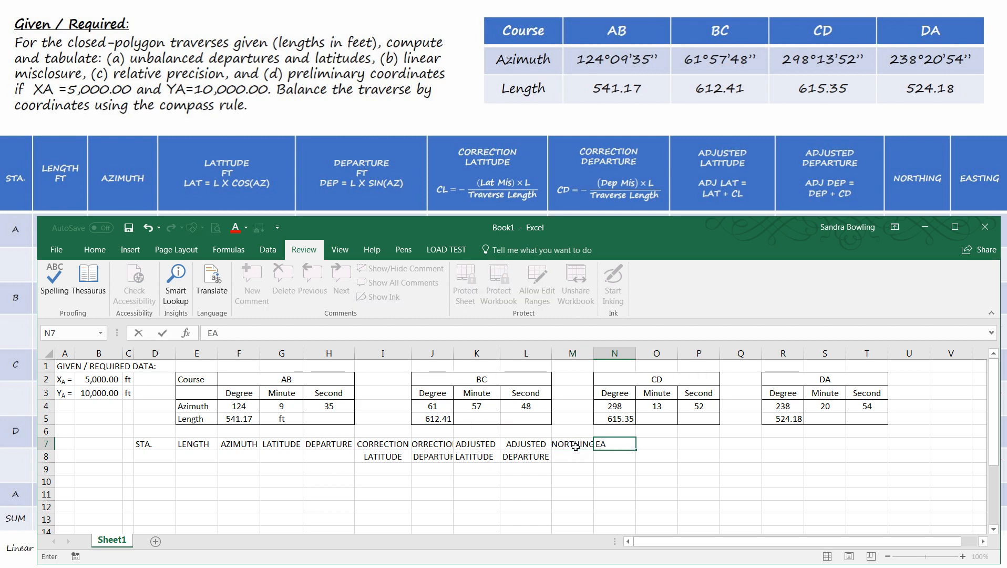
text(STING)
key(Return)
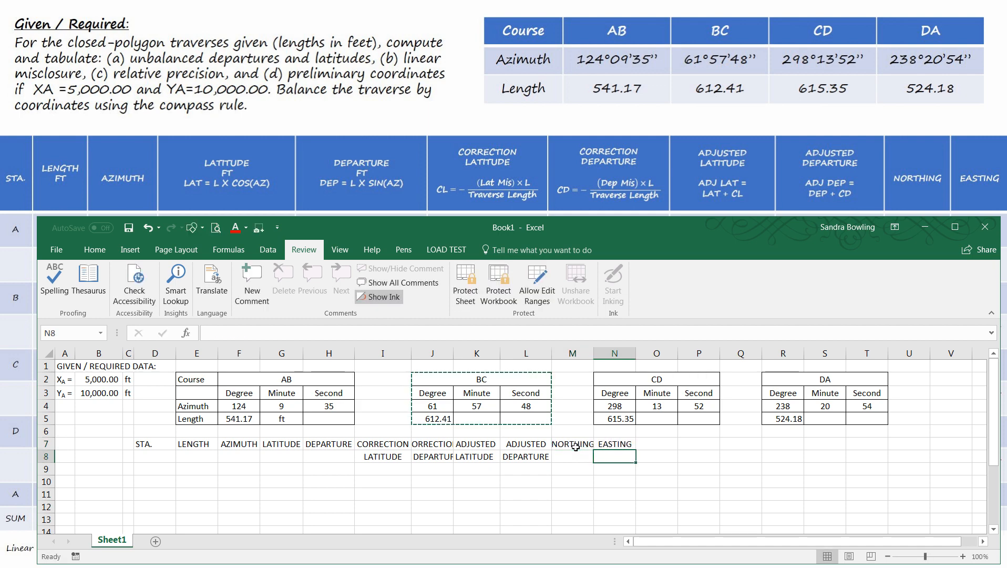
drag(596, 356, 601, 356)
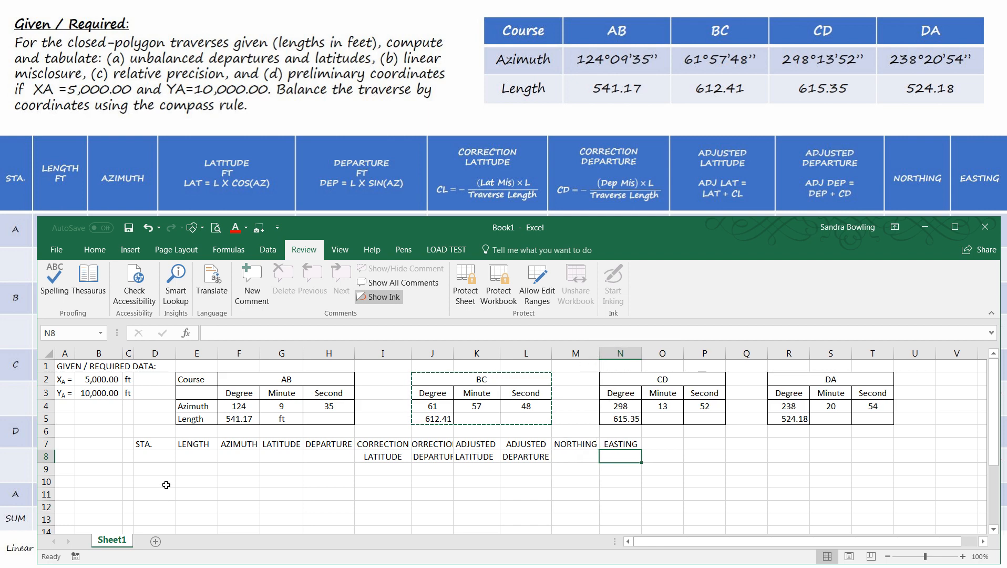
- Move the STA. through DEPARTURE headings in D7:H7 down to row 8, and enter the units FT in E9 and DMS in F9
drag(161, 445, 346, 463)
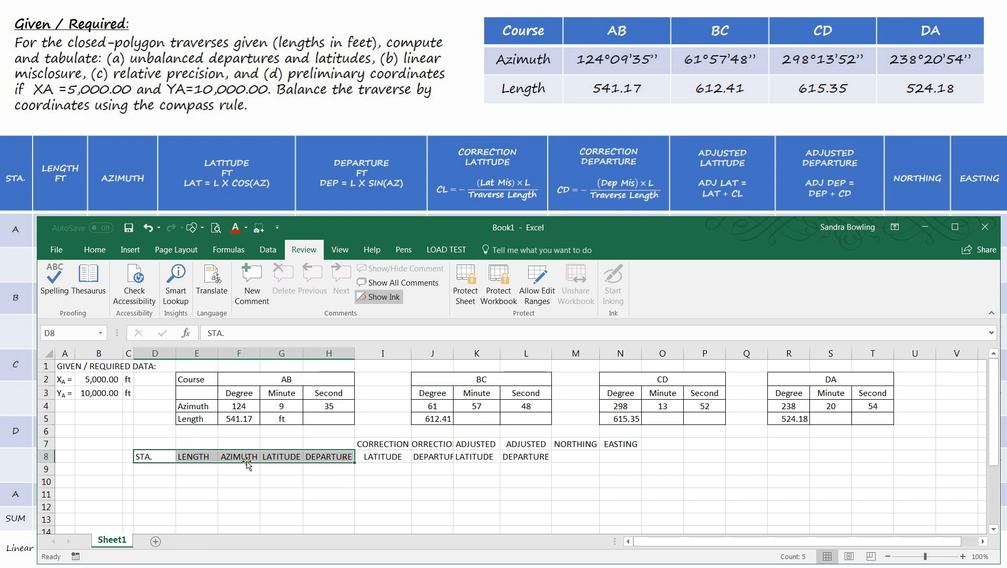
click(210, 469)
text(FT)
click(234, 471)
text(F)
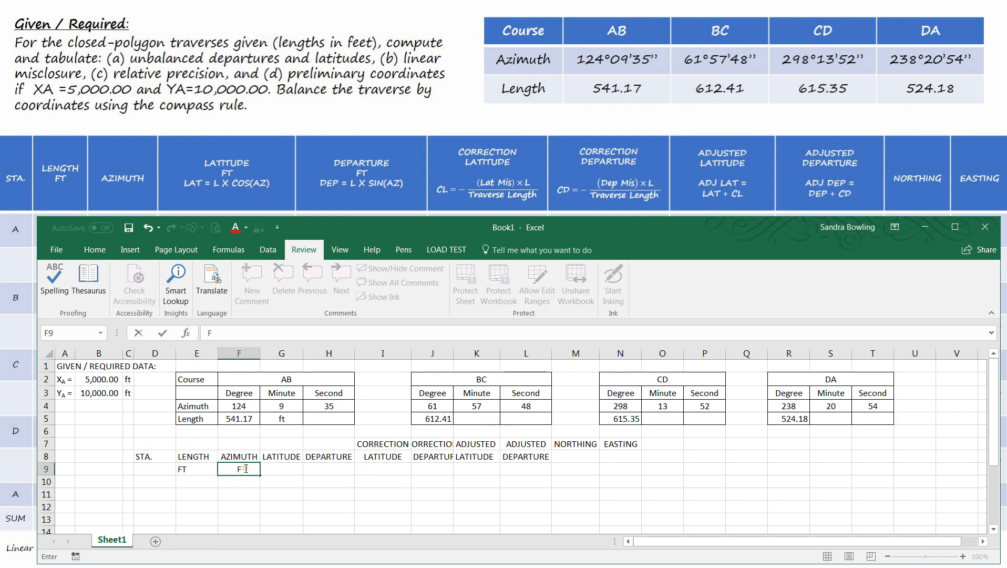
text(DMS)
key(Tab)
- Enter the unit FT in each cell from G9 through N9
text(FT)
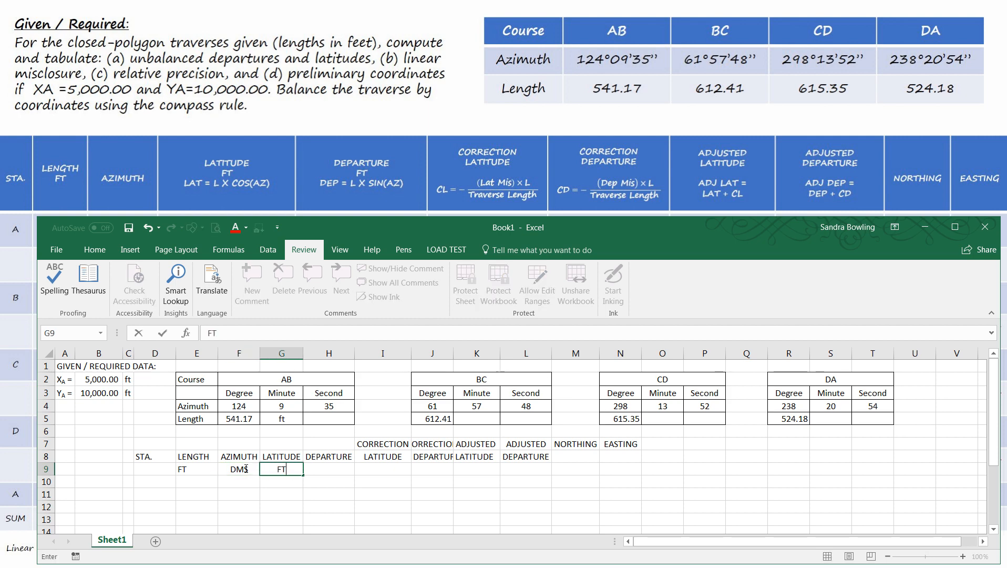
key(Tab)
text(FT)
key(Tab)
text(FT)
key(Tab)
text(F)
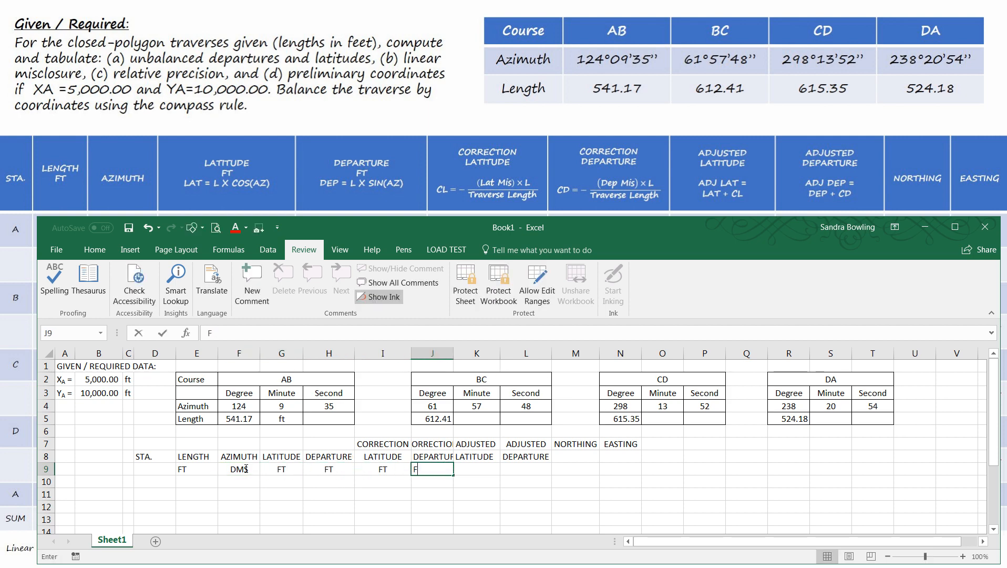
text(T)
key(Tab)
text(FT)
key(Tab)
text(FT)
key(Tab)
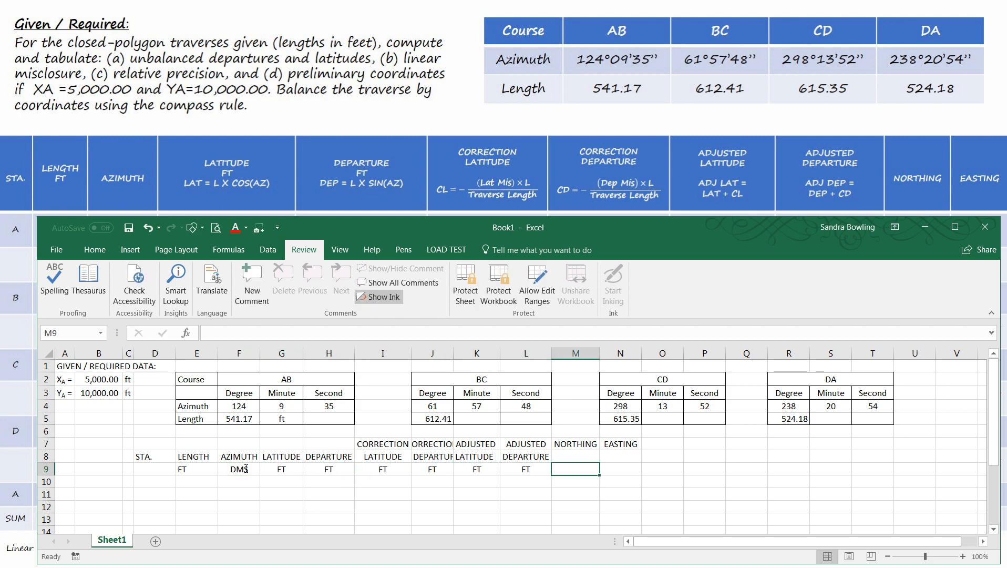
text(FT)
key(Tab)
text(FT)
key(Tab)
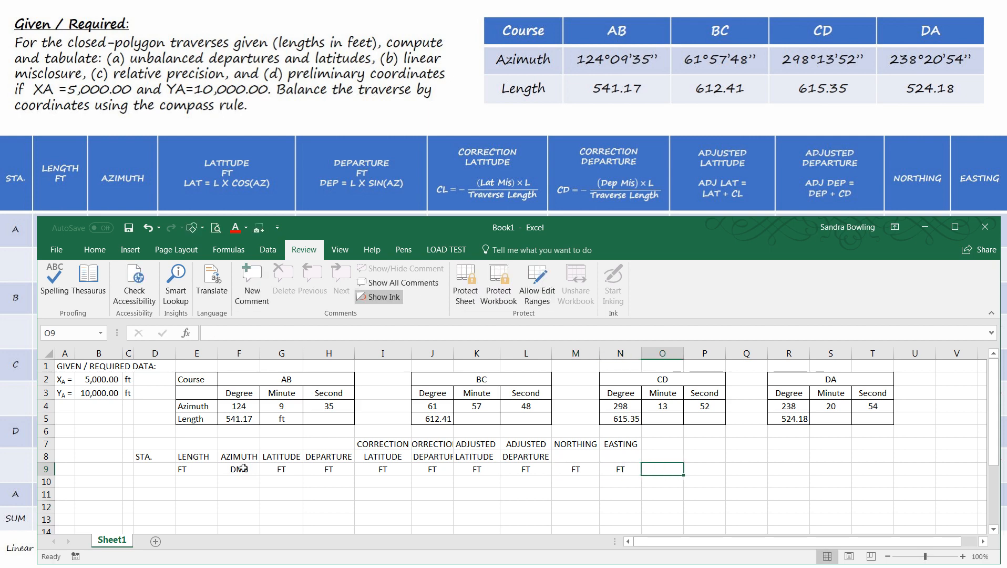
- Move the NORTHING and EASTING headings down to M8:N8 and autofit column J to its headings
drag(583, 445, 633, 444)
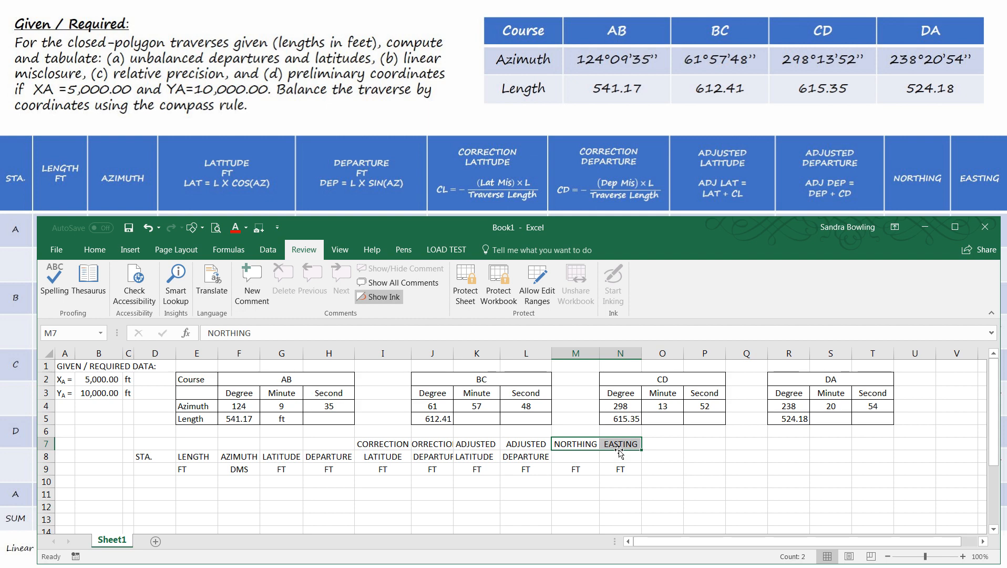
drag(620, 451, 621, 462)
drag(416, 475, 415, 475)
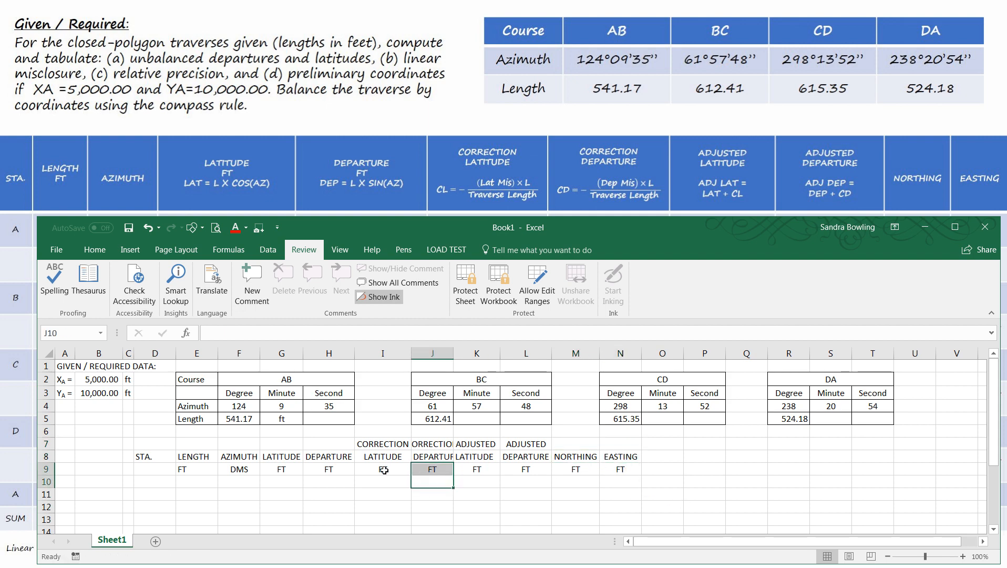
double_click(454, 351)
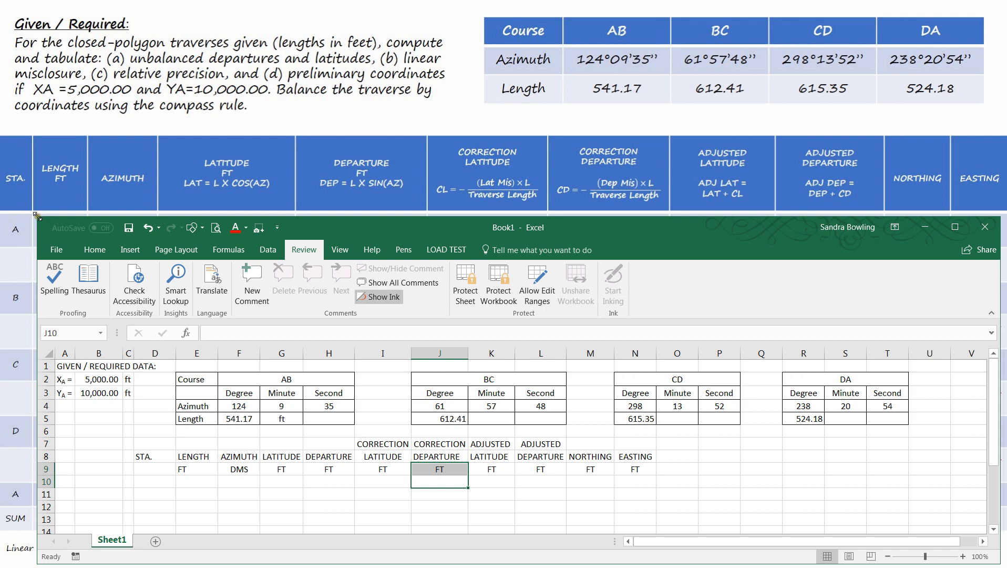
- Enter the station labels A, B, C, D and A in D10, D12, D14, D16 and D18, leaving a blank row between them
drag(37, 215, 196, 231)
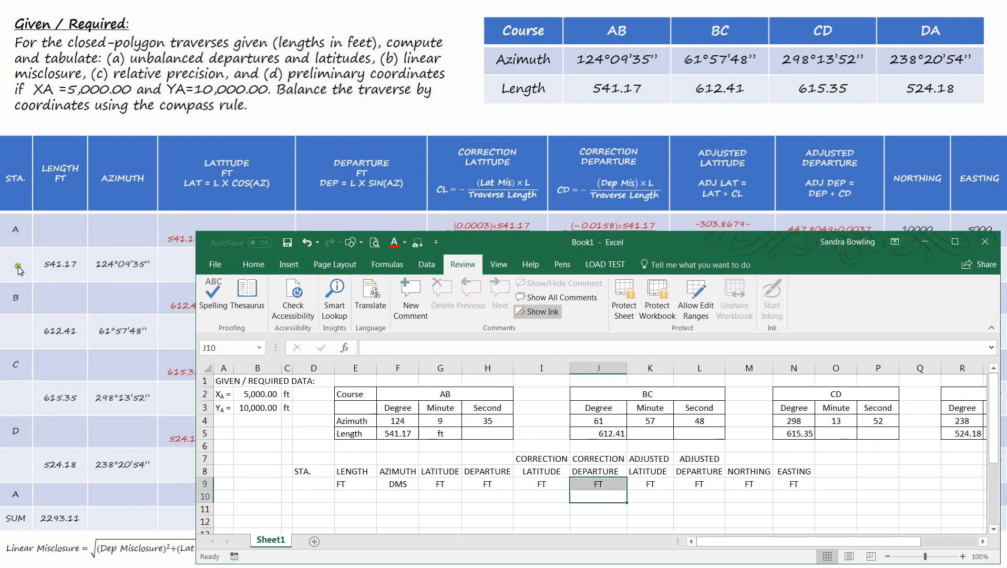
drag(196, 231, 39, 216)
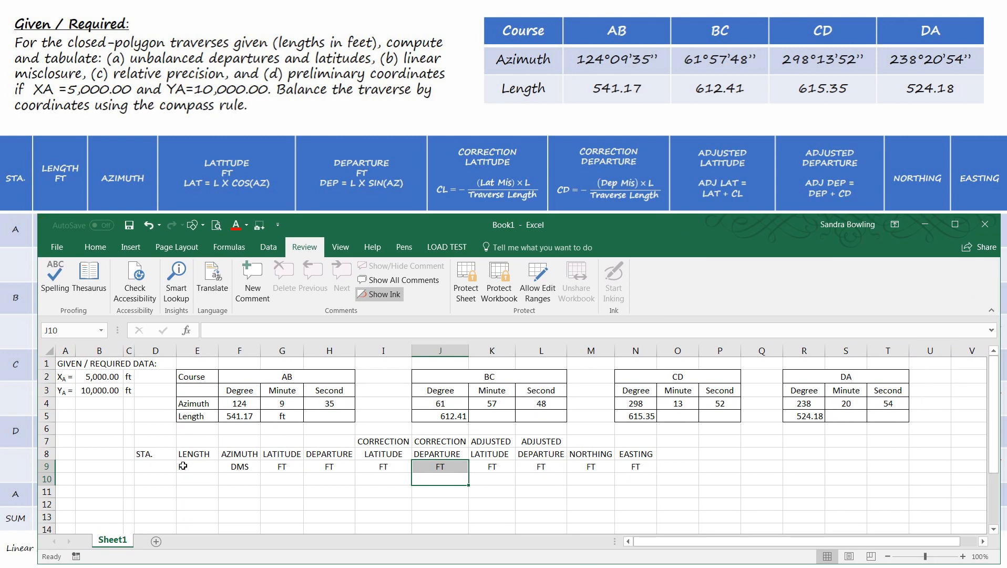
click(166, 481)
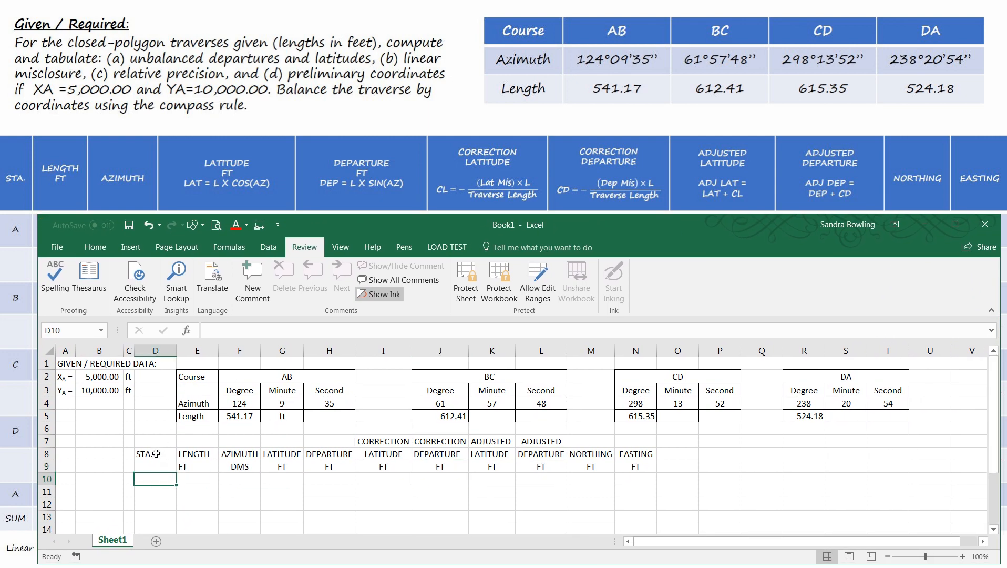
text(A)
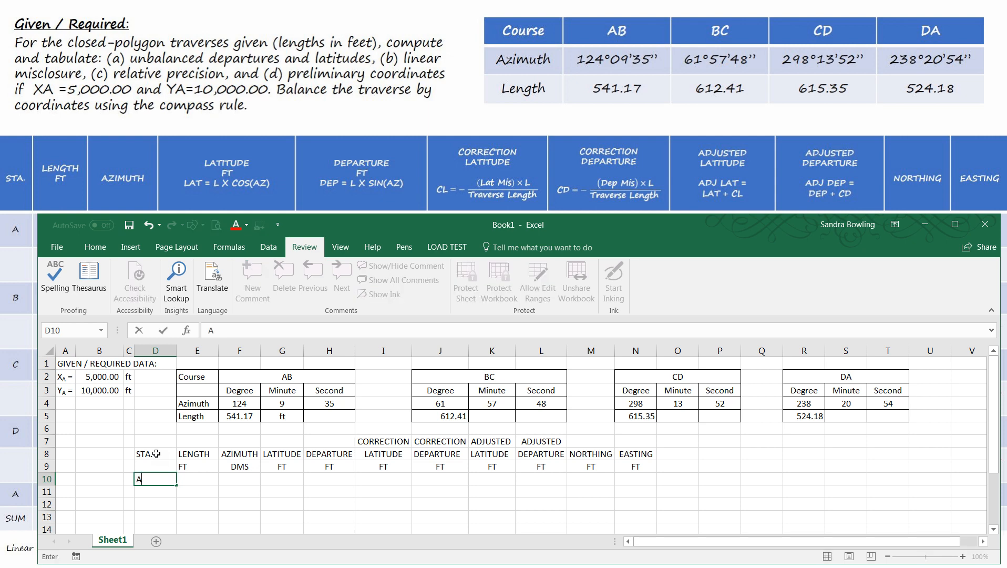
key(Return)
key(Return)
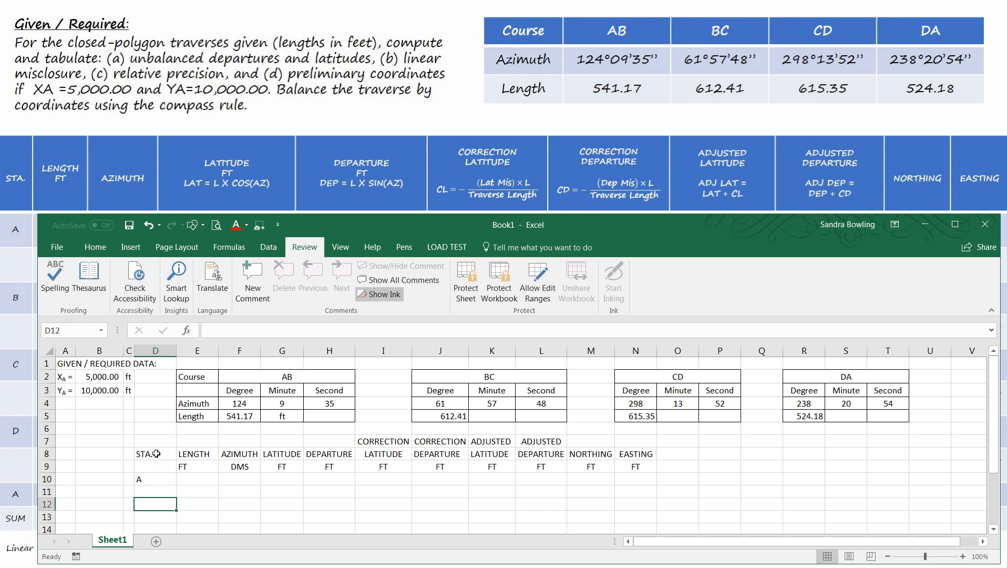
text(B)
key(Return)
key(Return)
text(C)
key(Return)
key(Return)
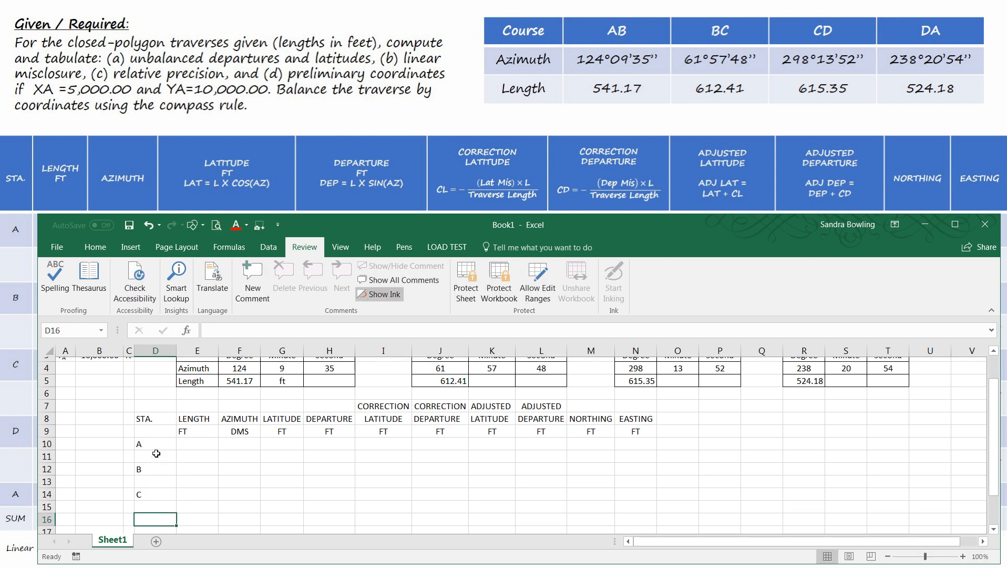
text(D)
key(Return)
key(Return)
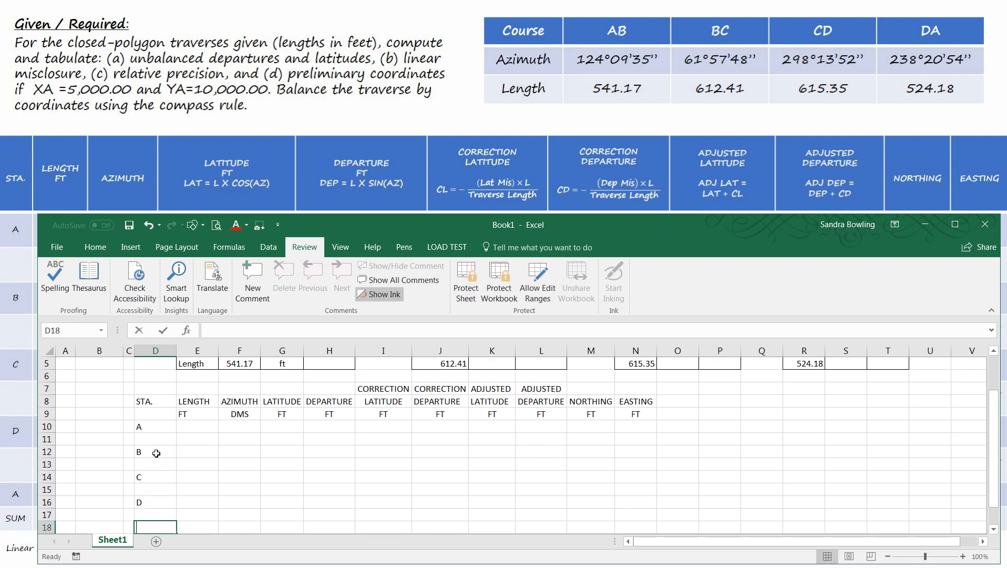
text(A)
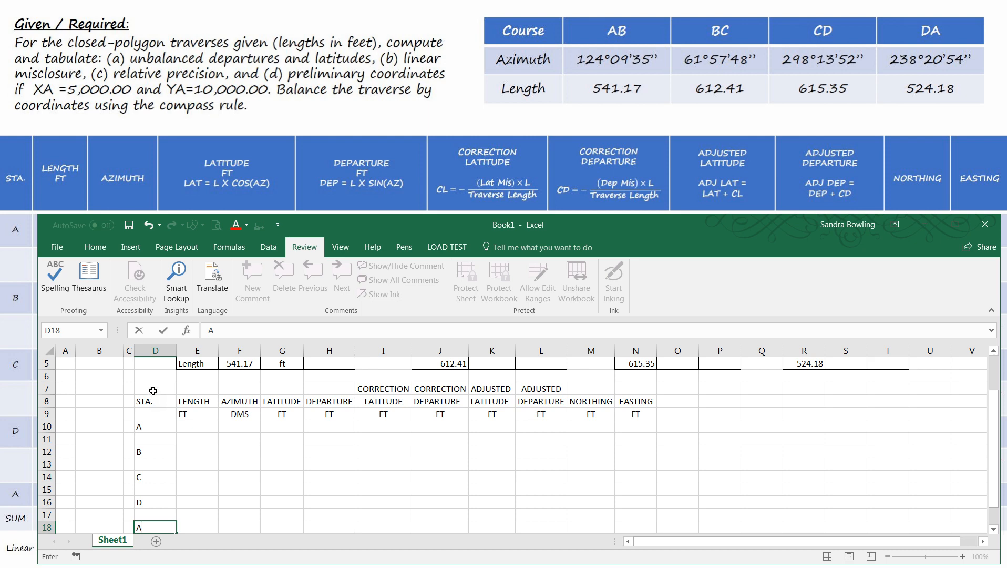
text(+)
drag(153, 391, 630, 507)
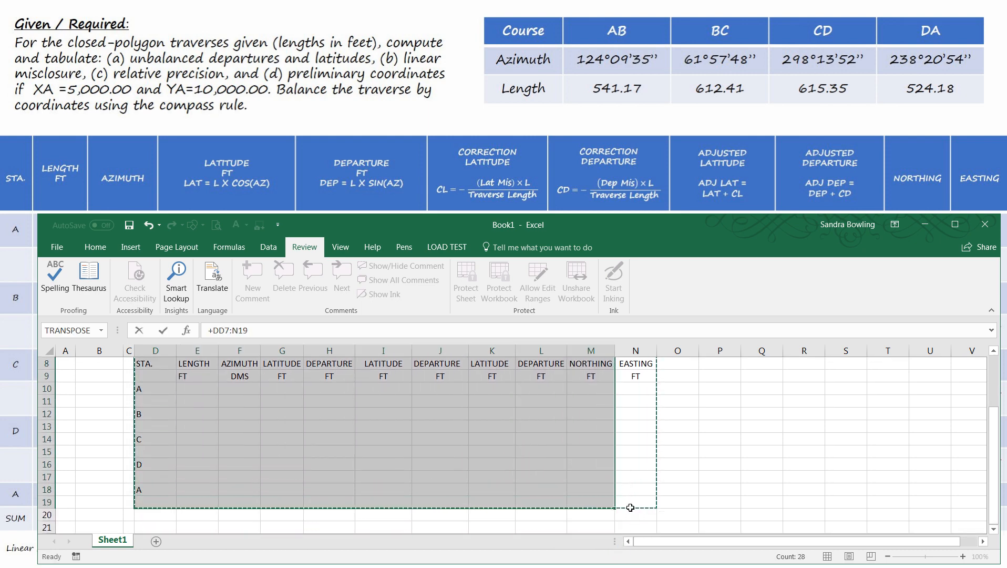
click(94, 249)
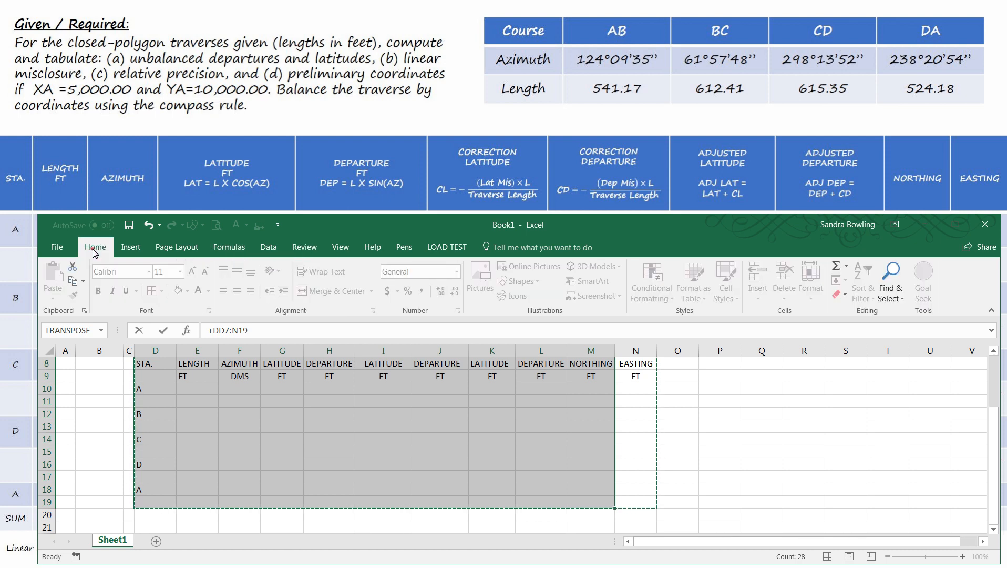
key(Escape)
click(634, 480)
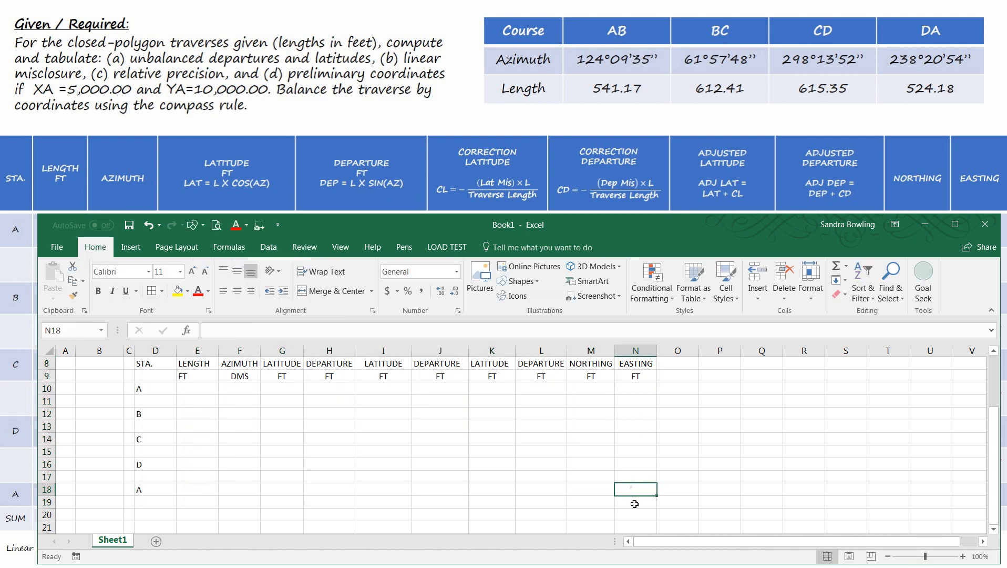
- Enter the label SUM in D19, directly below the last station
click(154, 504)
text(SUM)
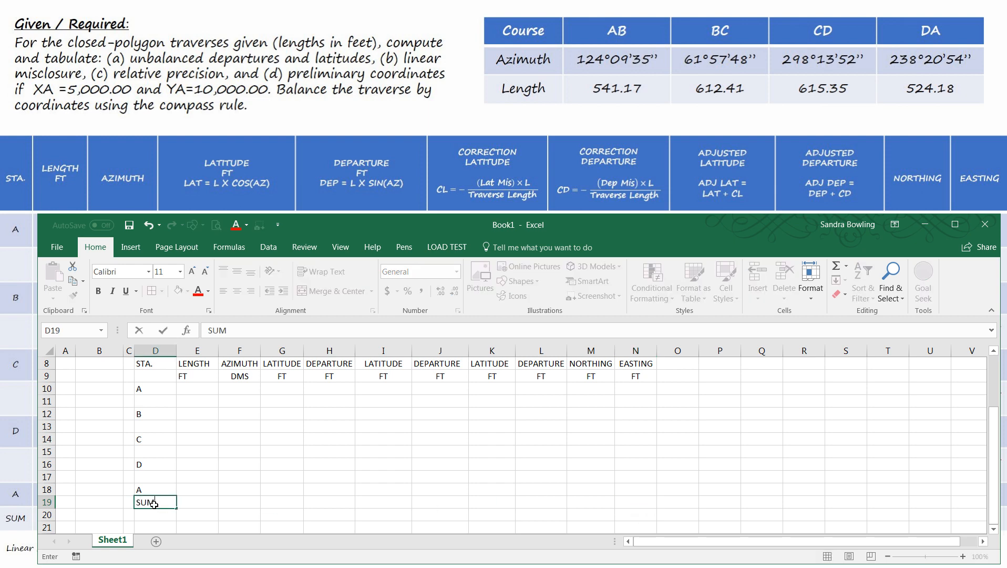
click(220, 494)
- Clear the stray formula from D7 above the STA. heading
drag(144, 503, 636, 404)
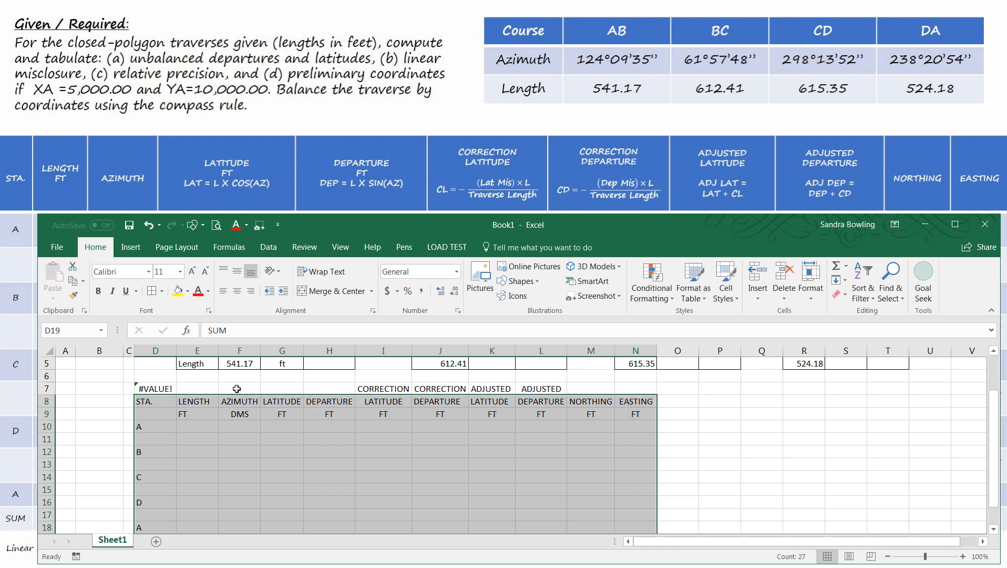
shift+click(627, 388)
click(160, 402)
click(152, 392)
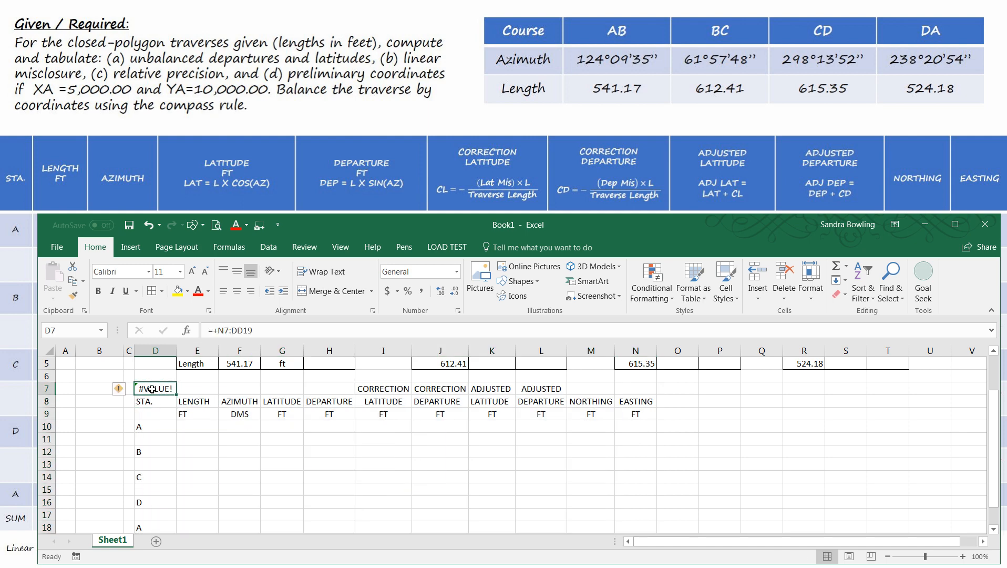
key(Delete)
- Apply outline and inside borders to the whole computation table, D7:N19
scroll(379, 415, down, 2)
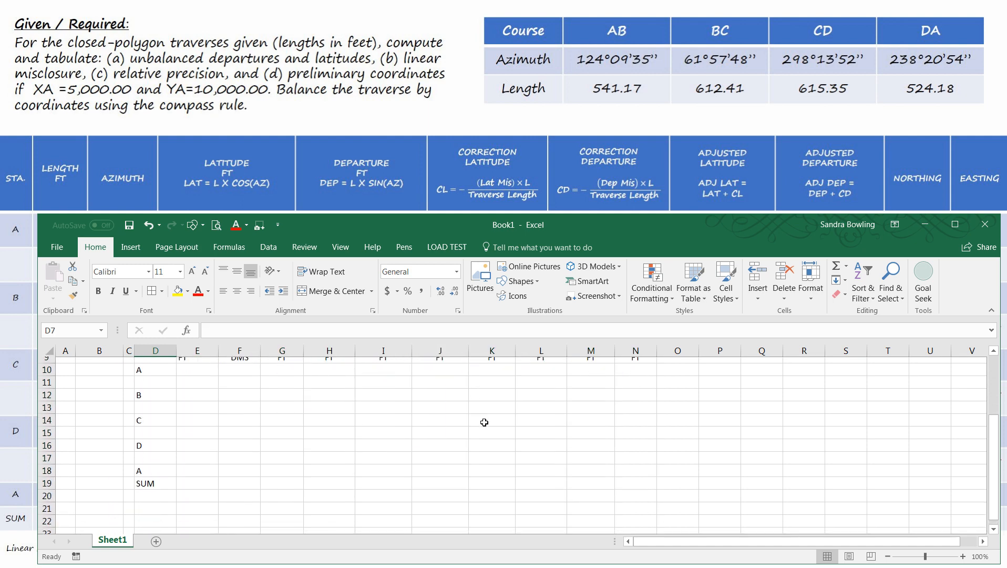
shift+click(620, 455)
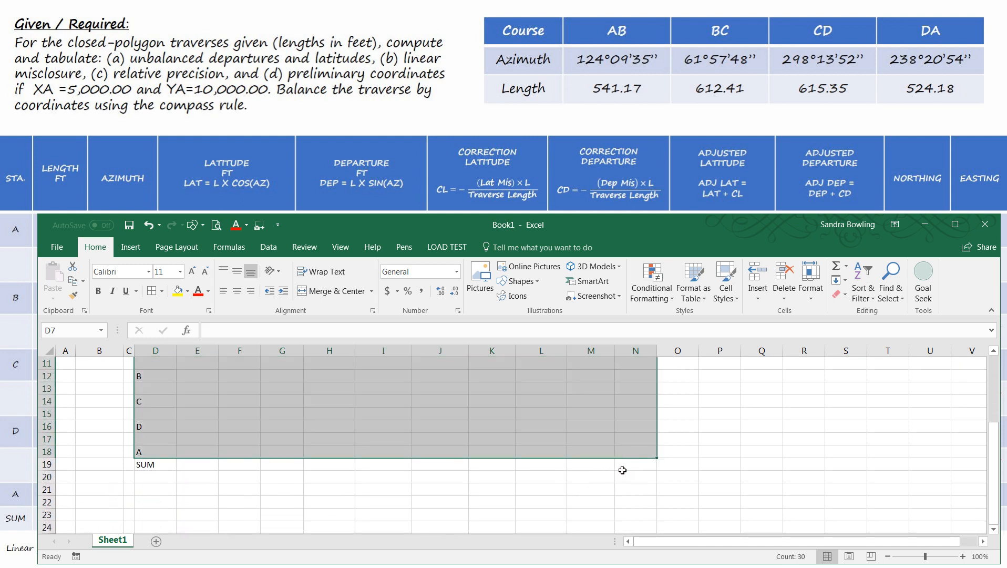
shift+click(624, 467)
scroll(621, 468, up, 2)
scroll(602, 473, down, 1)
scroll(347, 456, up, 1)
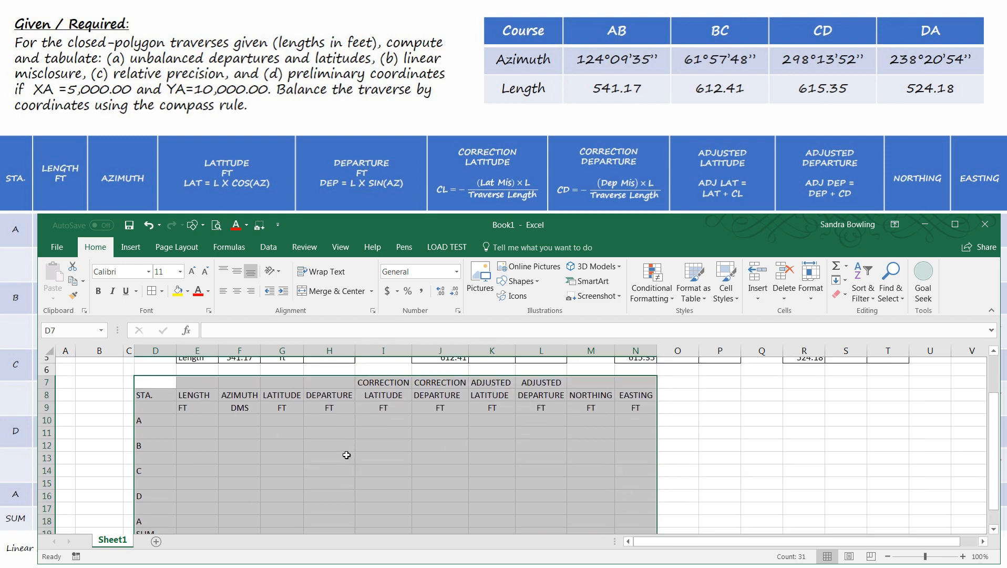
right_click(282, 443)
click(323, 386)
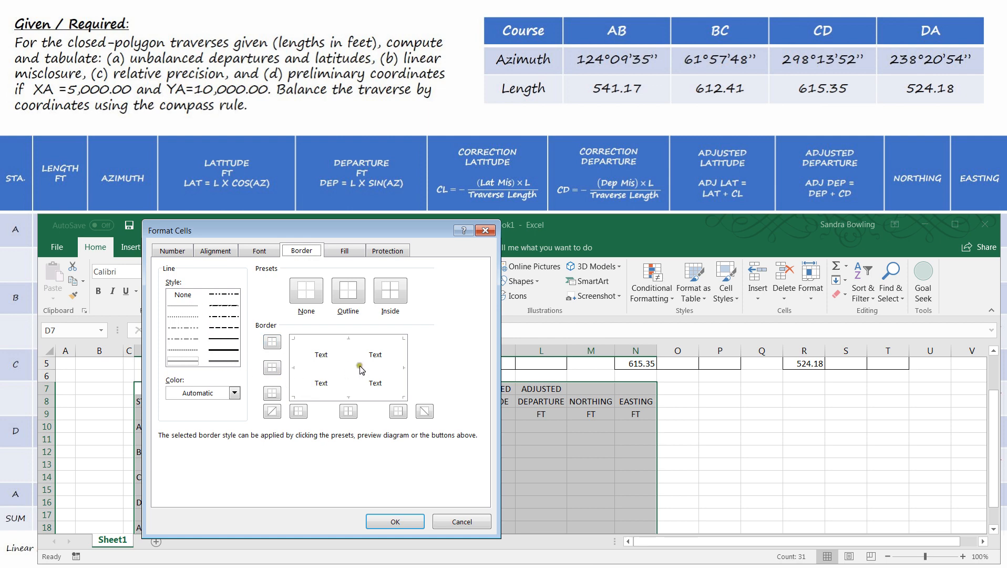
click(351, 303)
click(383, 294)
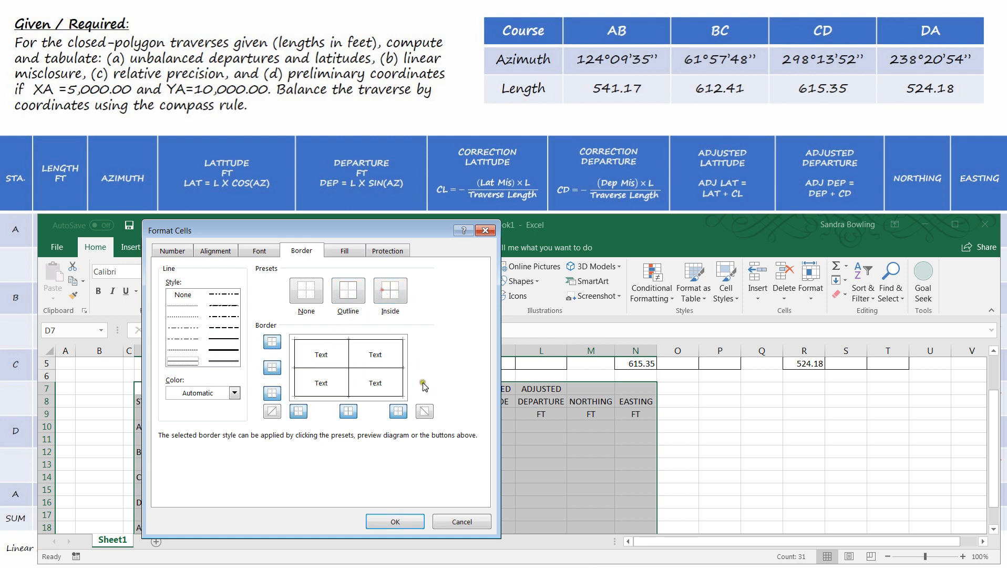
click(390, 524)
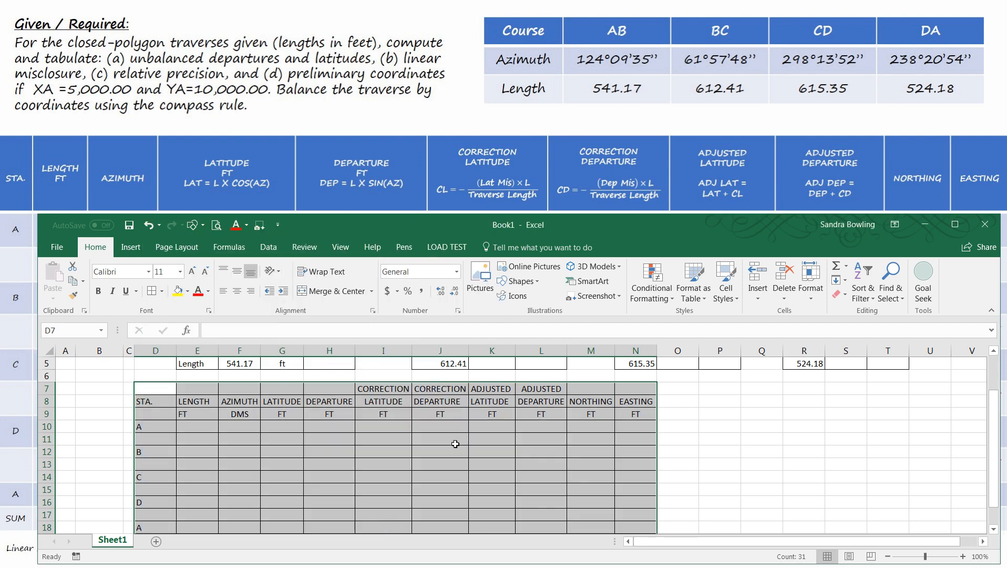
click(696, 434)
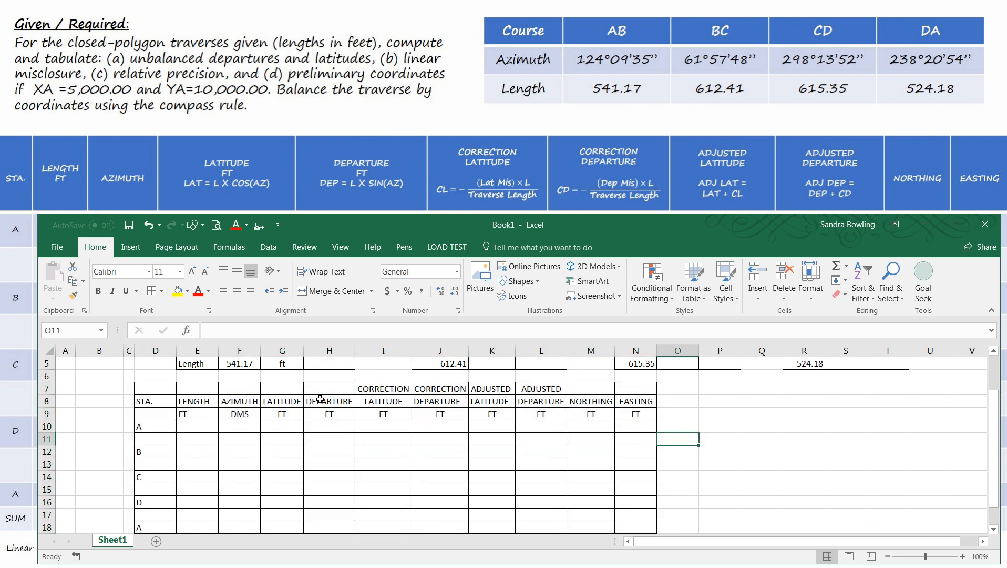
- Remove the bottom border from D7:N7 so the first two heading rows are not separated by a line
drag(166, 386, 633, 391)
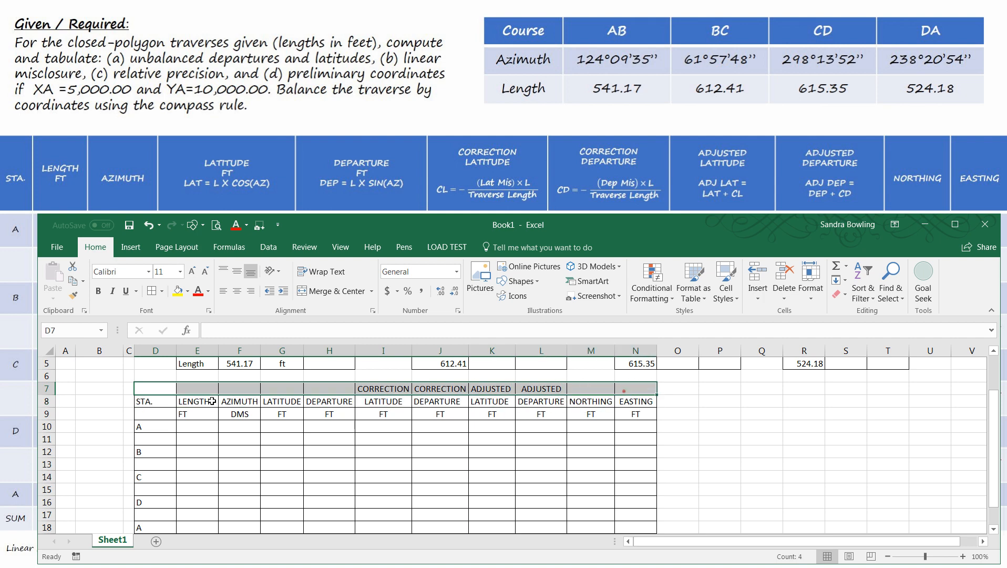
right_click(547, 389)
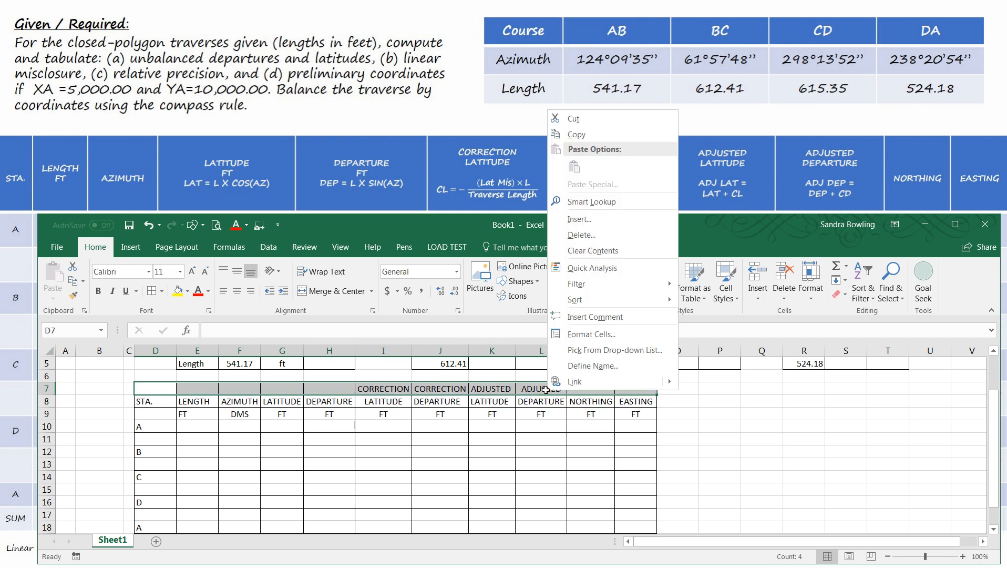
click(575, 337)
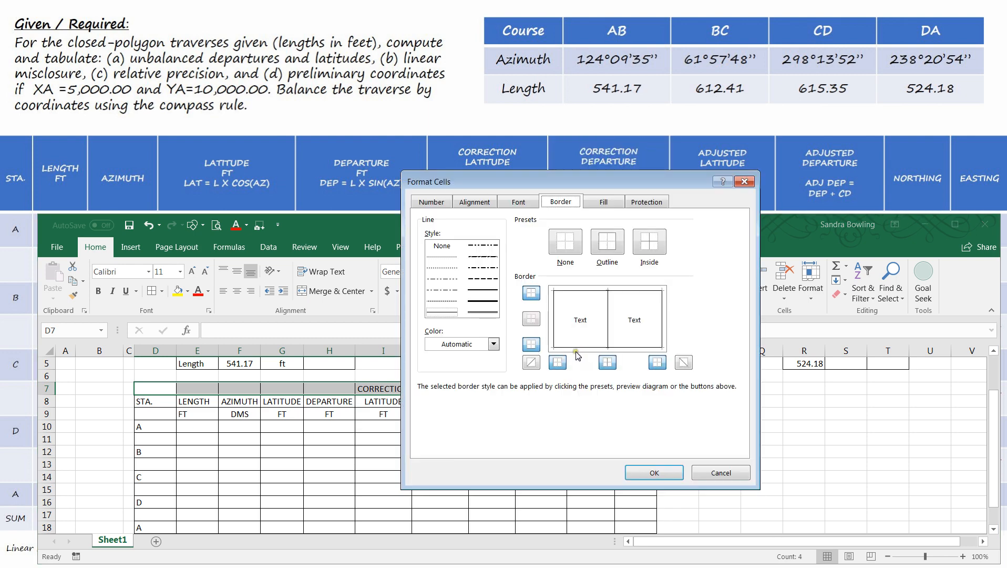
click(587, 346)
click(655, 472)
click(455, 473)
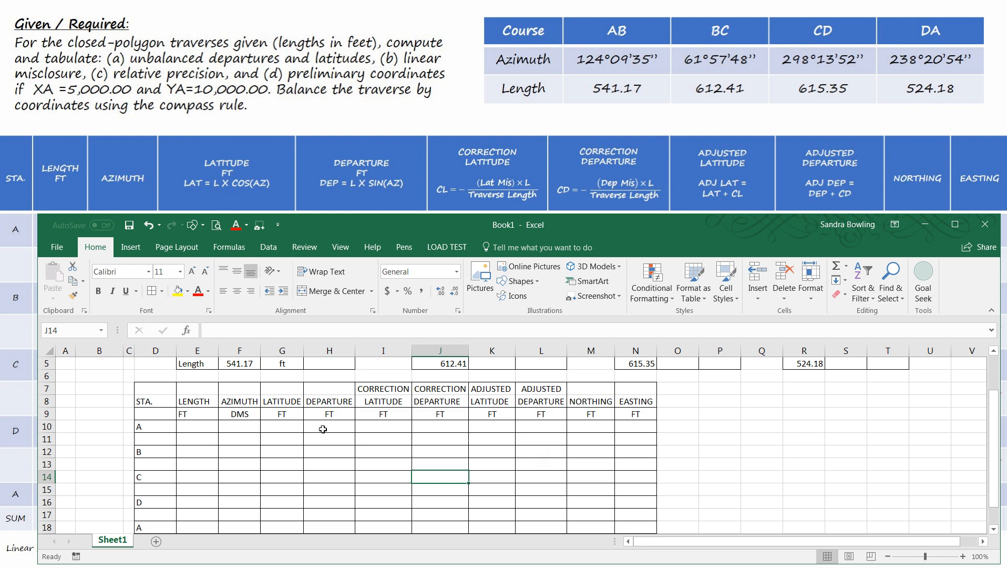
- Center the contents of the computation table D7:N19 horizontally
drag(165, 391, 629, 532)
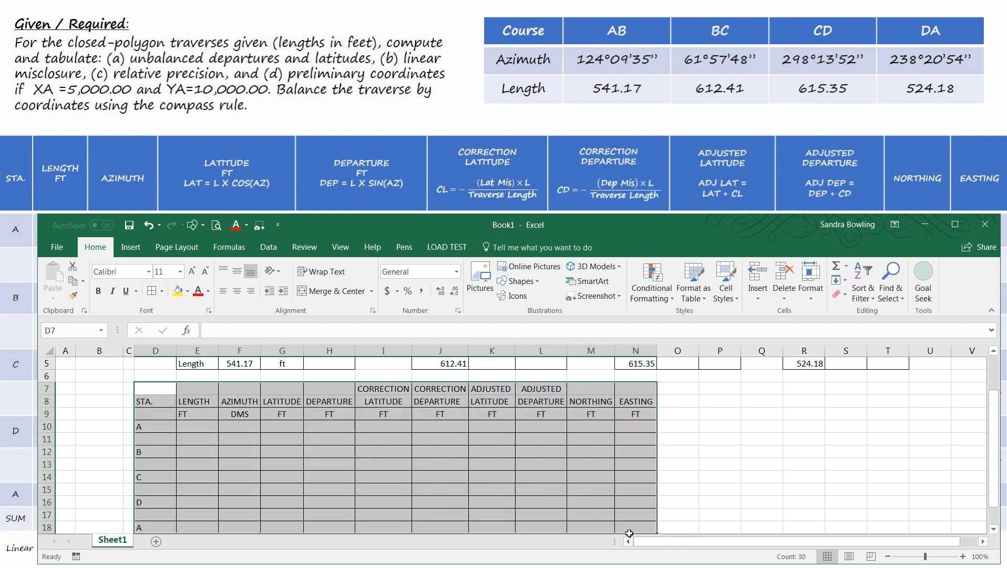
scroll(642, 501, down, 1)
shift+click(642, 500)
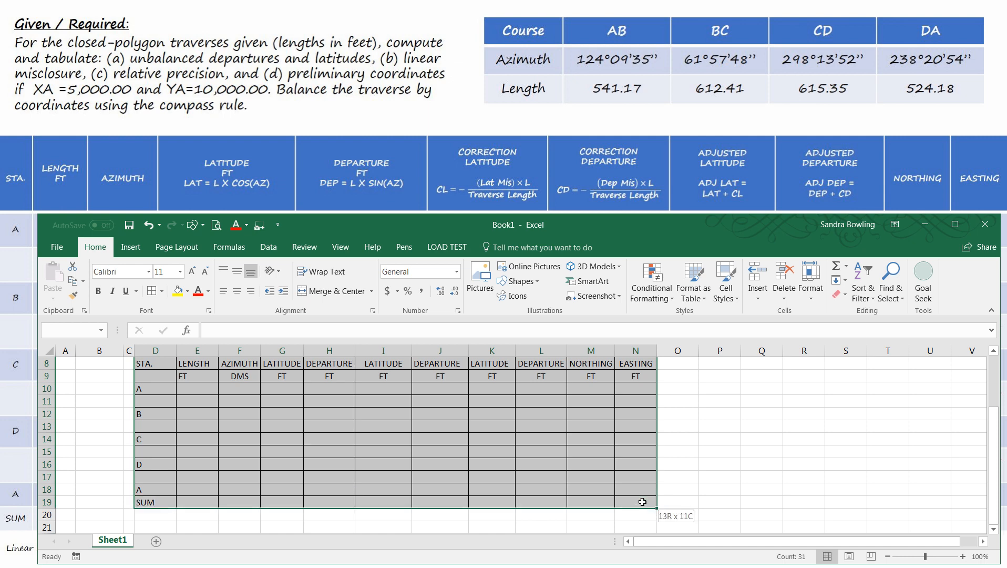
click(238, 298)
scroll(238, 445, up, 3)
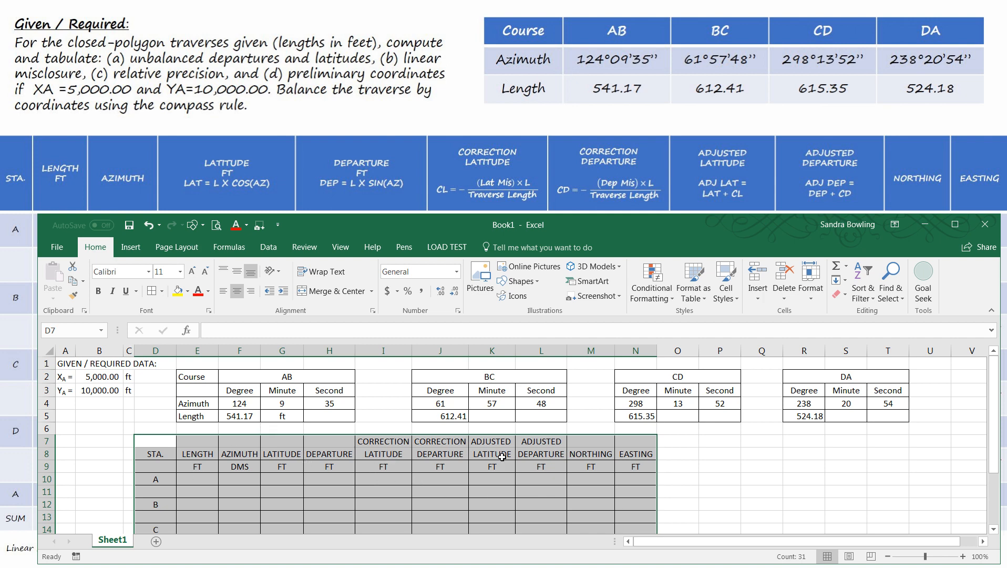
- Change the azimuth unit in F9 to DEC. DEG. and widen column F slightly to fit it
click(239, 466)
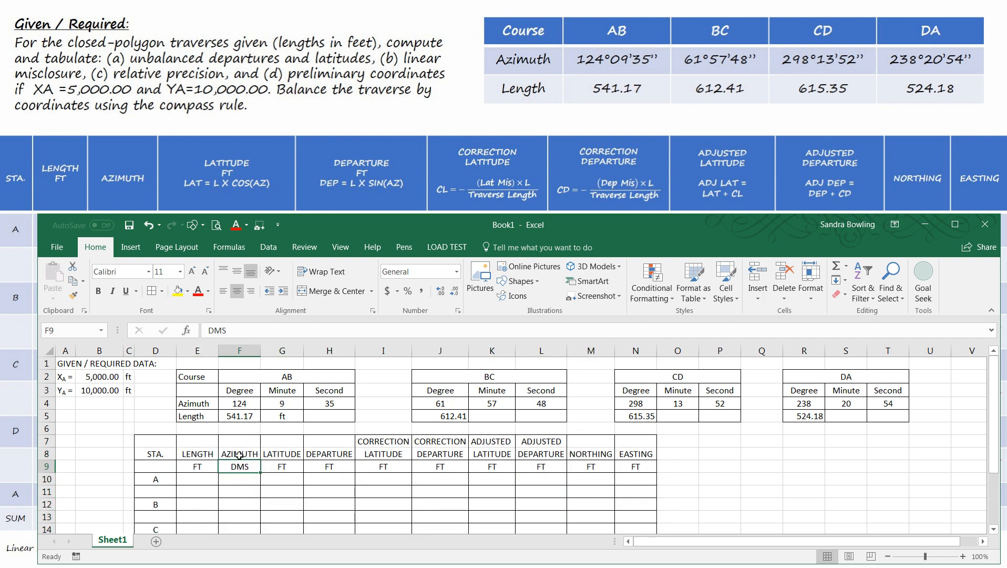
text(DD)
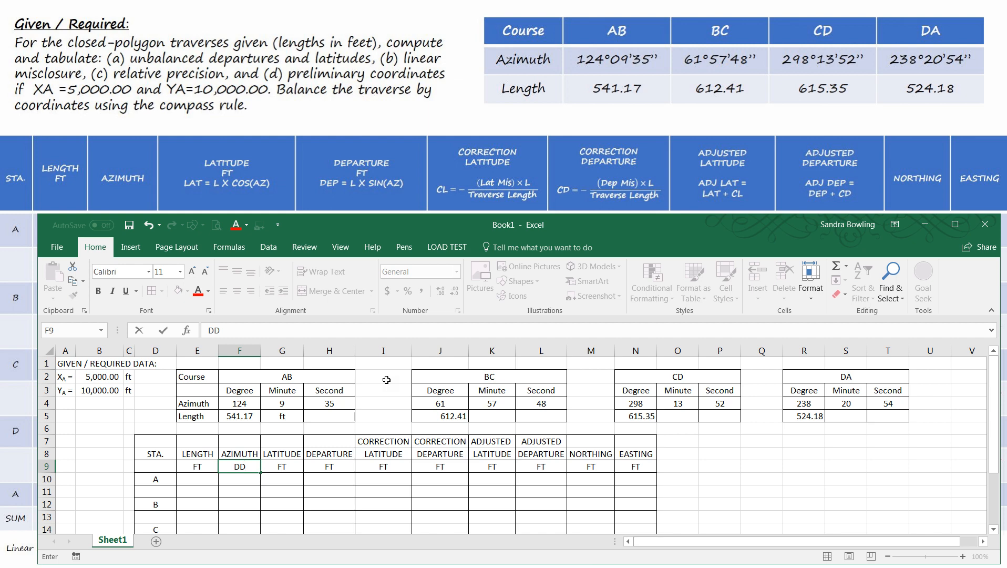
key(BackSpace)
key(BackSpace)
text(DEC. DEG.)
click(383, 441)
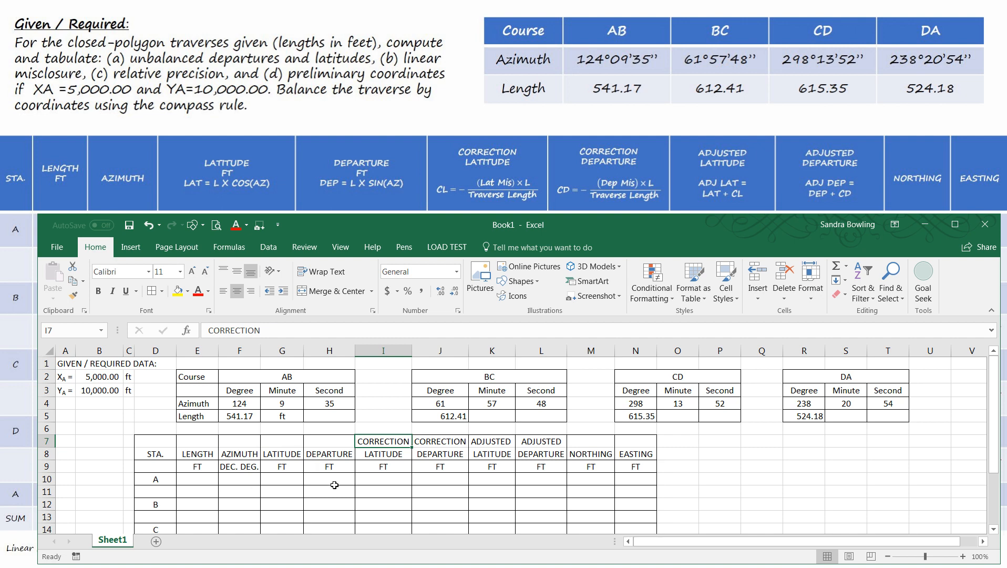
drag(260, 350, 262, 350)
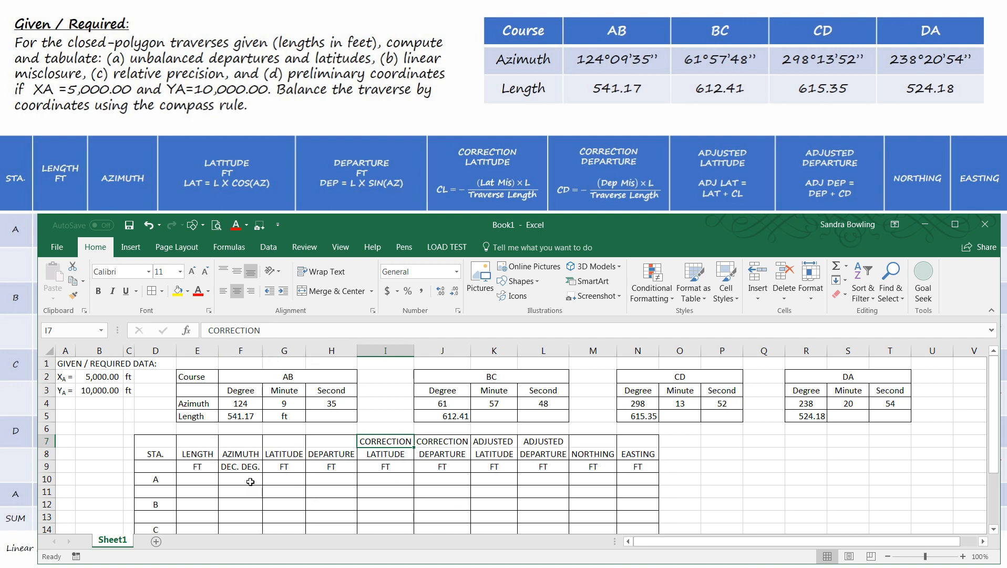
- Enter the unit FT beside the BC, CD and DA lengths in K5, O5 and S5
click(490, 416)
text(FT)
click(648, 418)
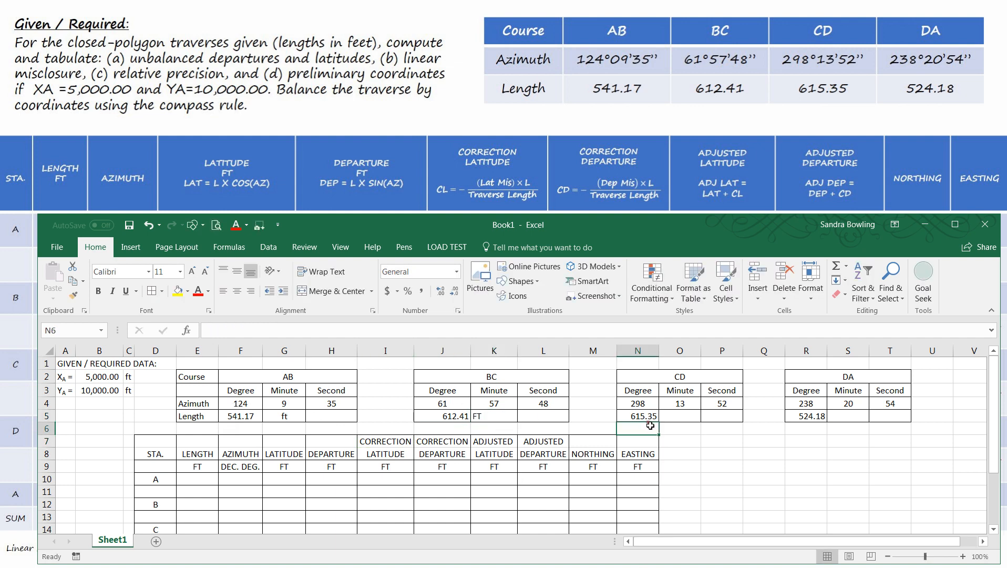
click(680, 406)
click(680, 415)
text(FT)
click(848, 415)
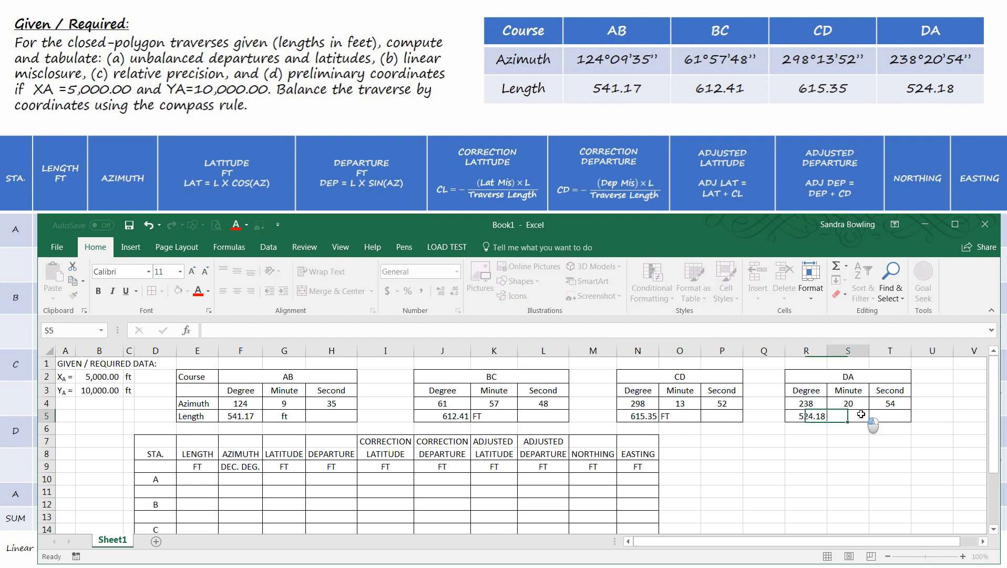
text(FT)
click(841, 457)
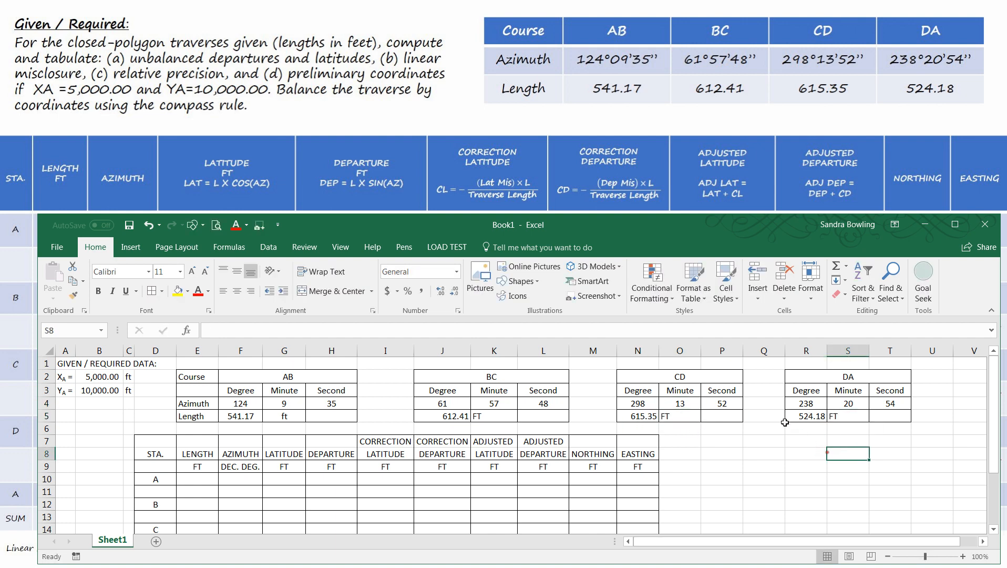
- Right-align the AB length in F5, and change its unit in G5 to a left-aligned FT
click(236, 418)
click(248, 292)
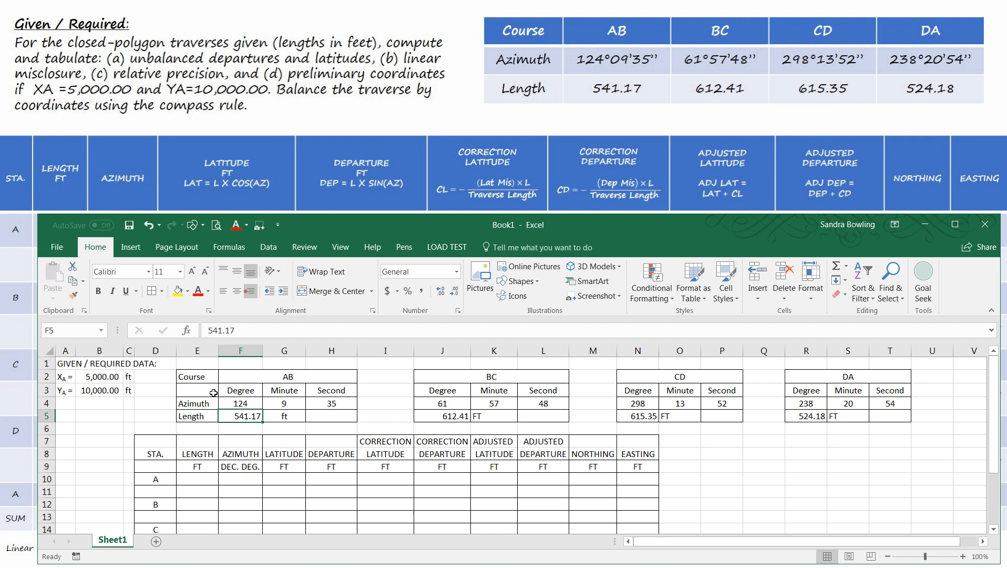
click(269, 417)
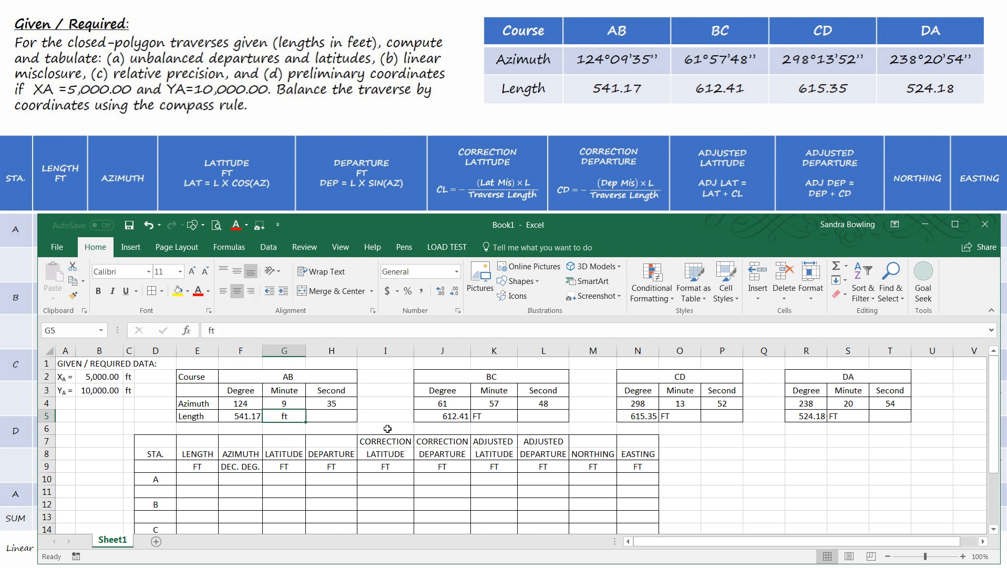
text(FT)
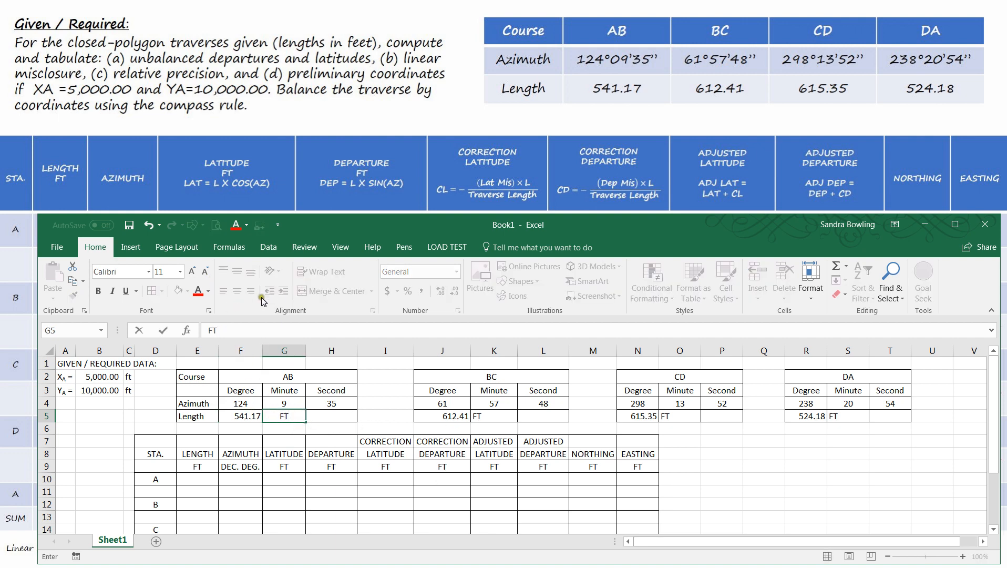
click(332, 490)
click(294, 417)
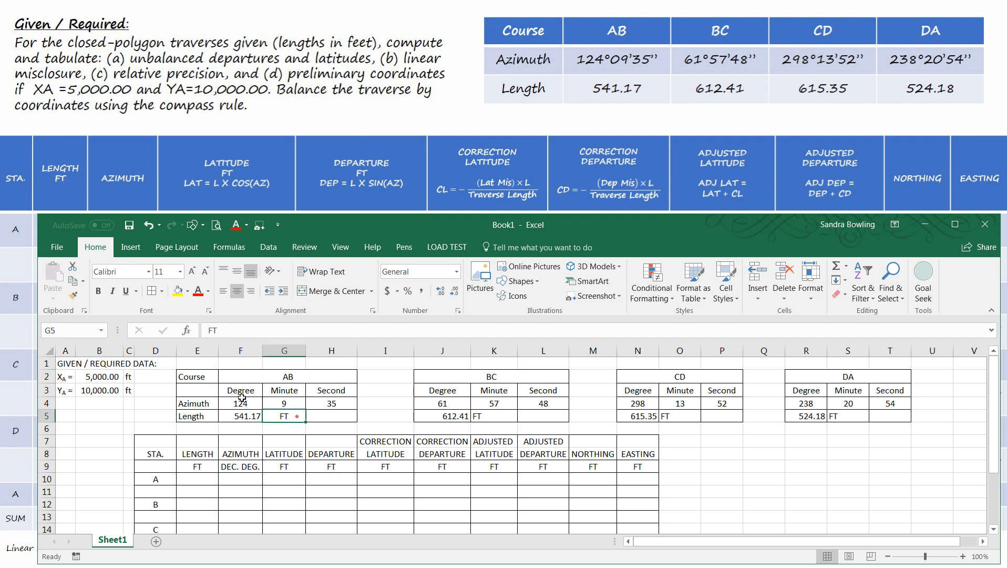
click(224, 291)
click(457, 489)
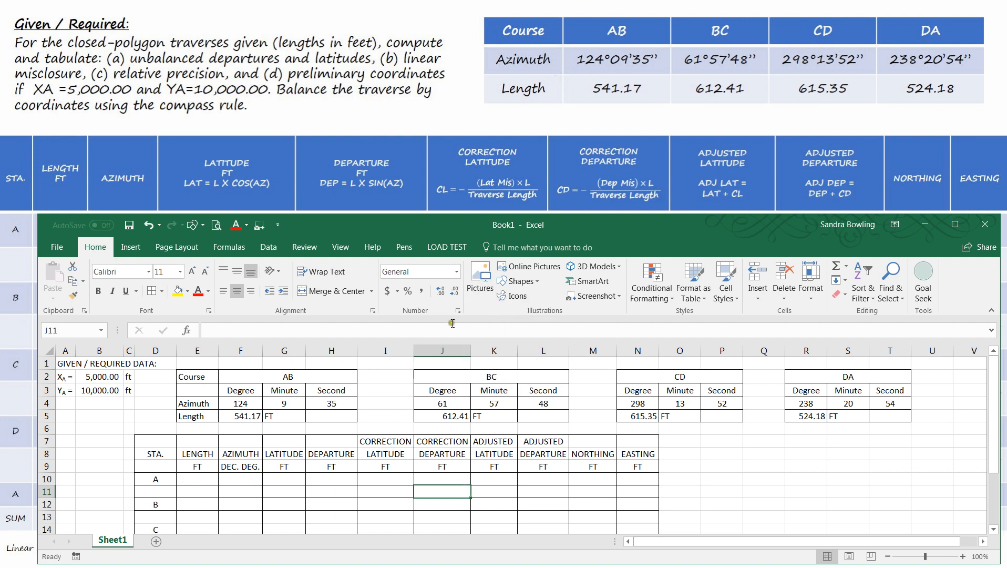
- Paste the LAT = L × COS(AZ) equation from the other workbook, turn it horizontal and place it beside the computation table's header rows
key(alt+Tab)
key(ctrl+v)
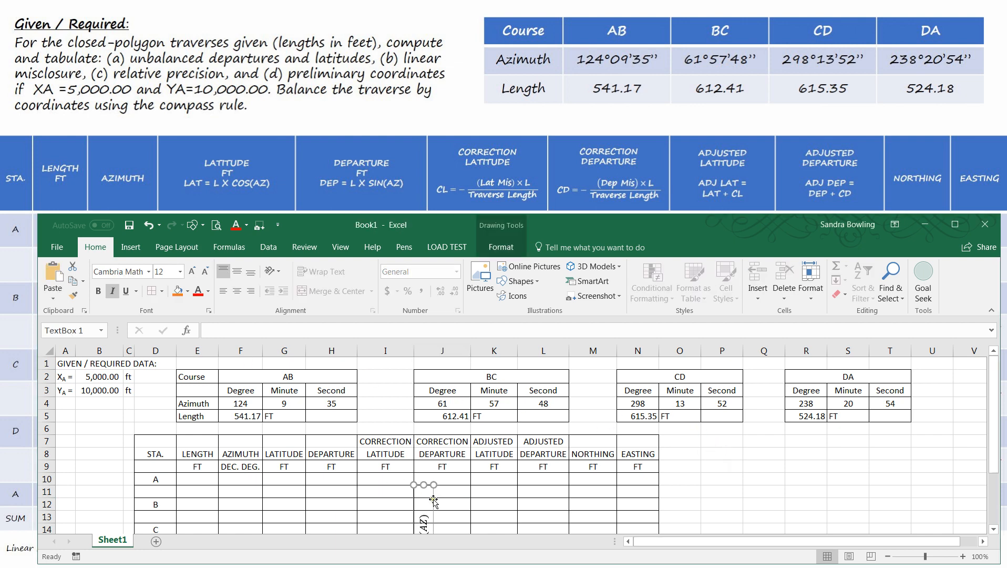
drag(442, 497, 748, 414)
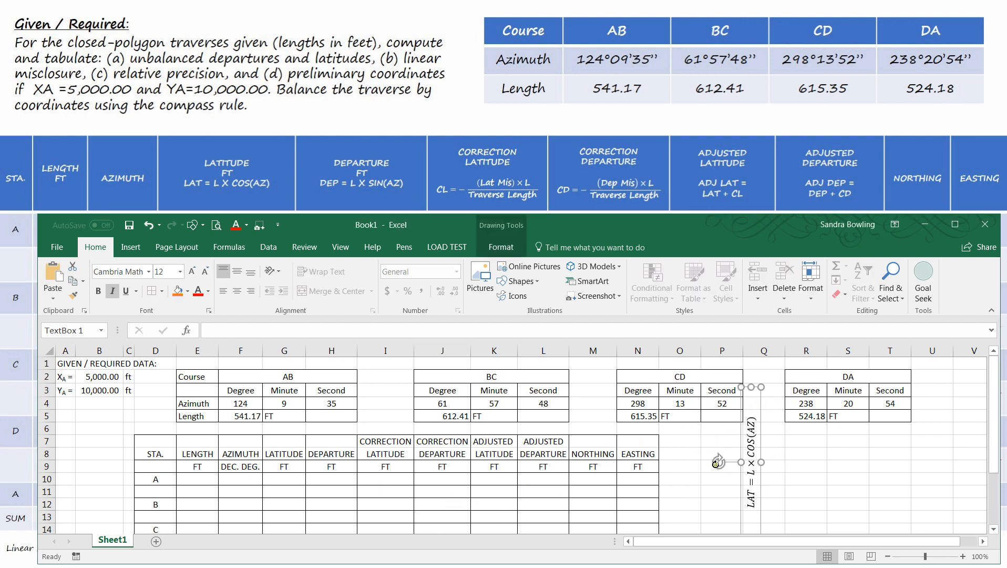
drag(718, 463, 750, 422)
click(750, 423)
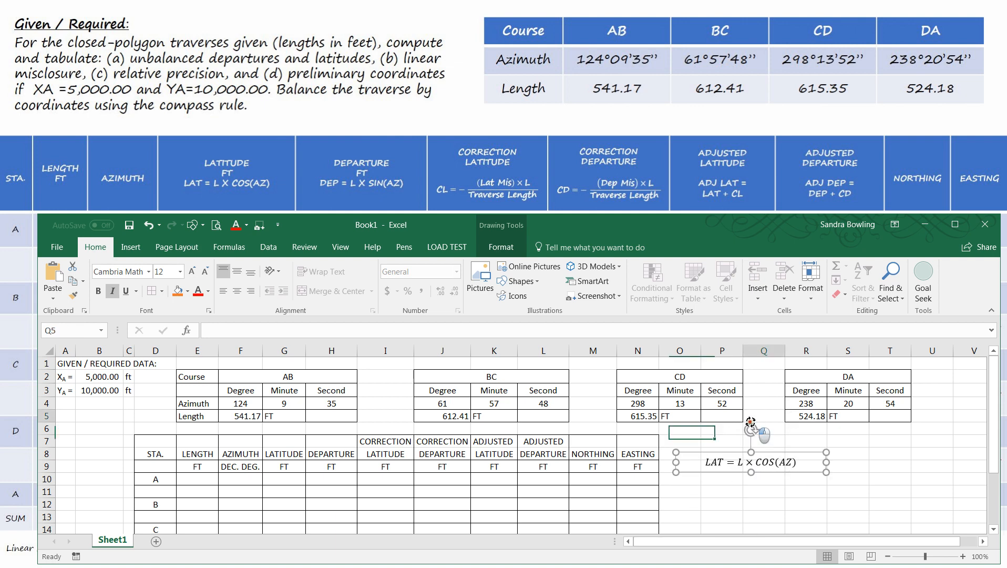
click(752, 465)
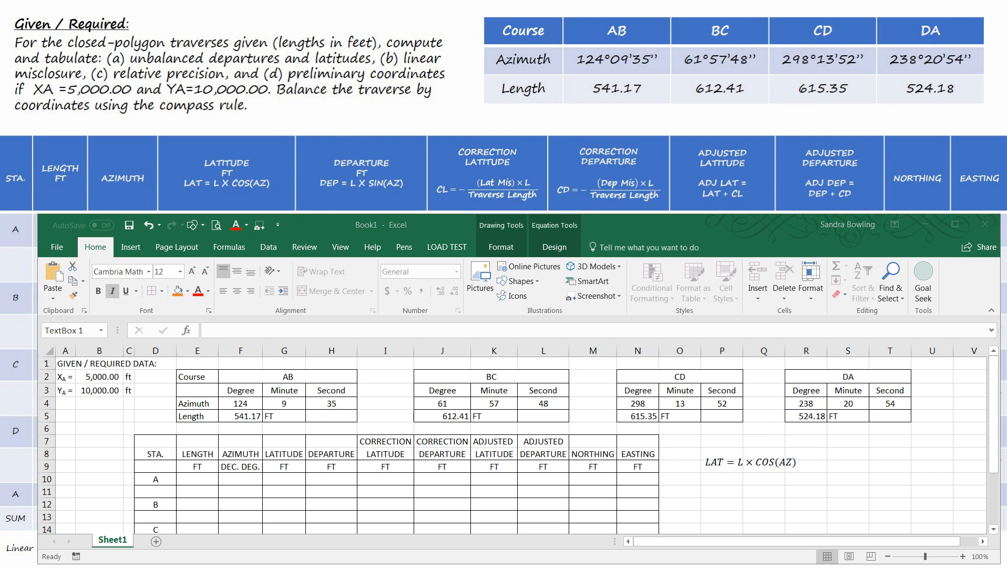
- Examine the equations in the header of the Traverse Computations Direct and Inverse workbook
drag(0, 48, 406, 119)
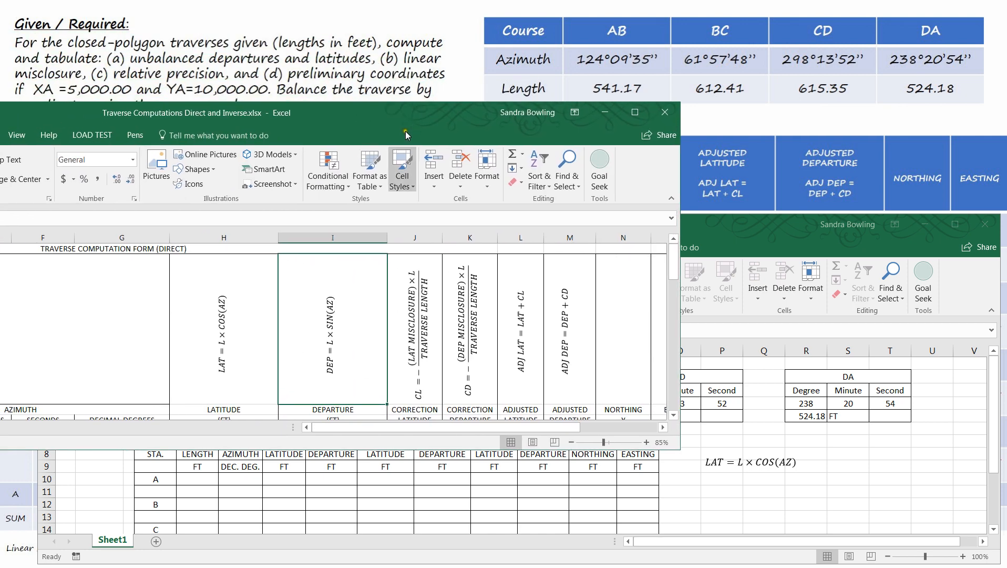
click(256, 445)
drag(256, 448, 256, 514)
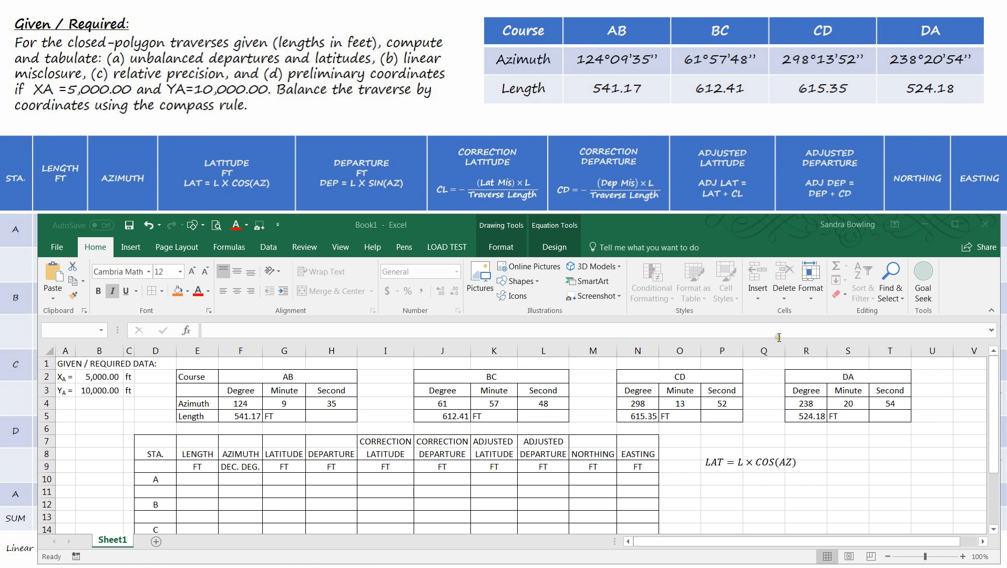
- Insert a new blank equation box and position it just below the LAT = L × COS(AZ) equation
click(755, 466)
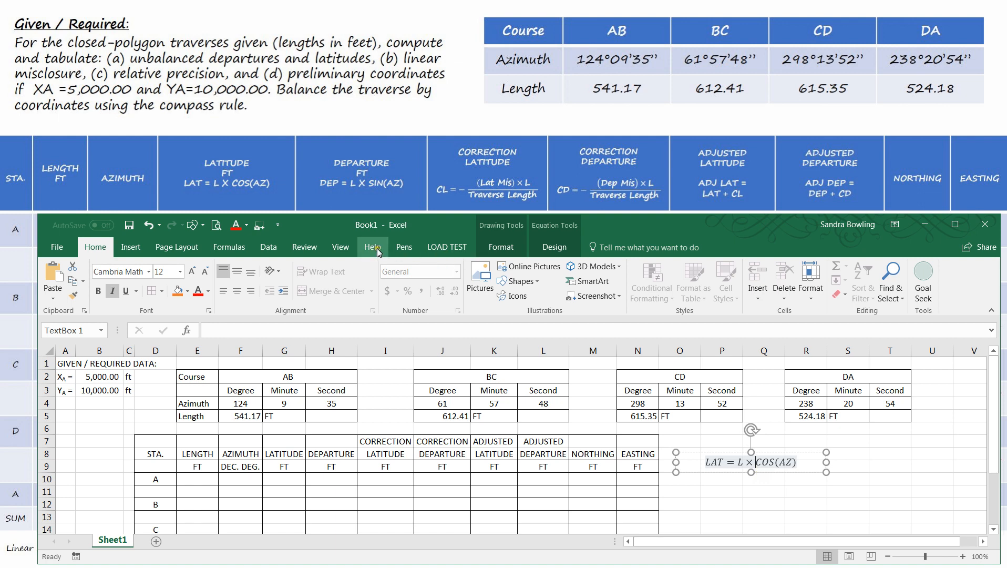
click(130, 246)
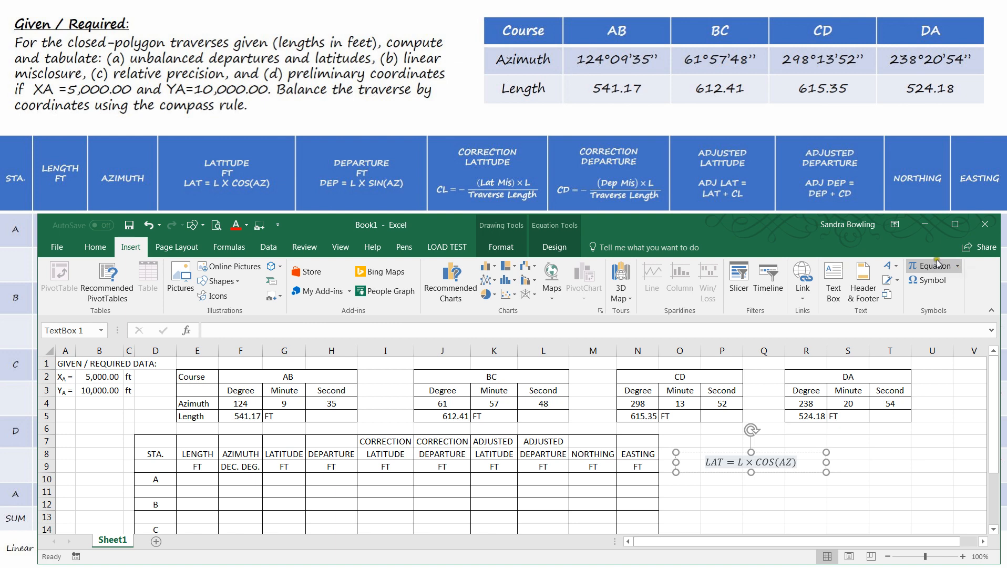
scroll(755, 402, down, 1)
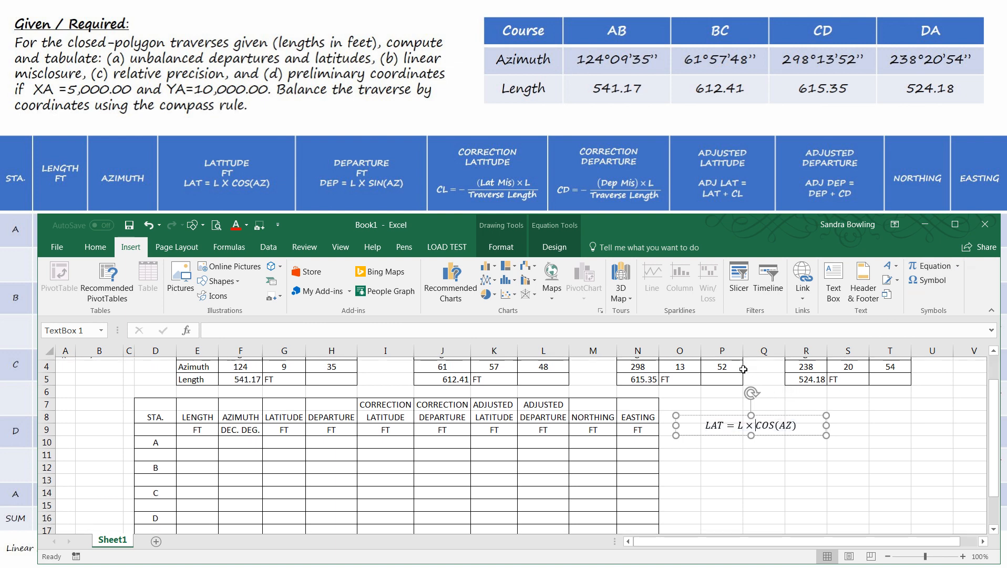
click(731, 491)
scroll(721, 451, down, 3)
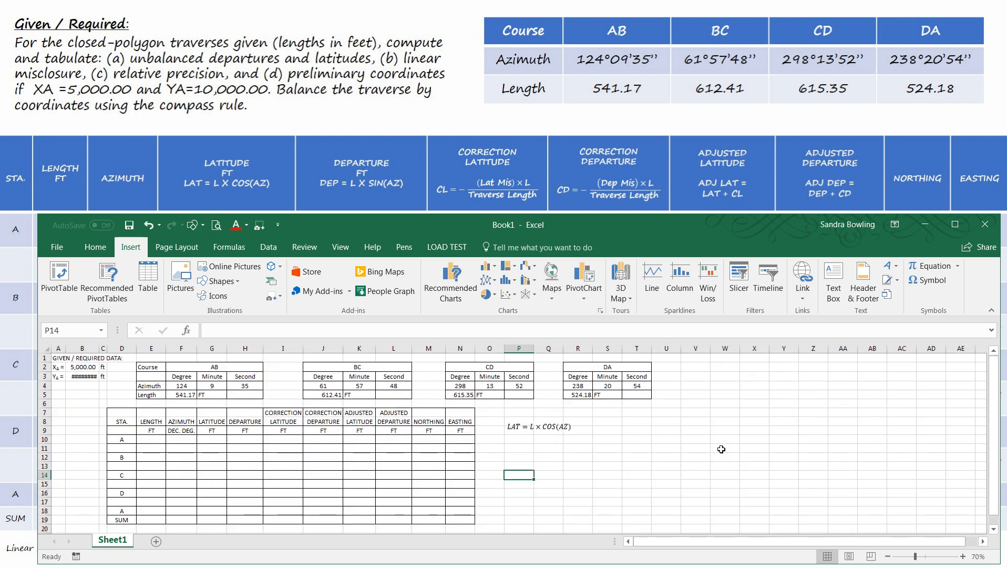
click(926, 268)
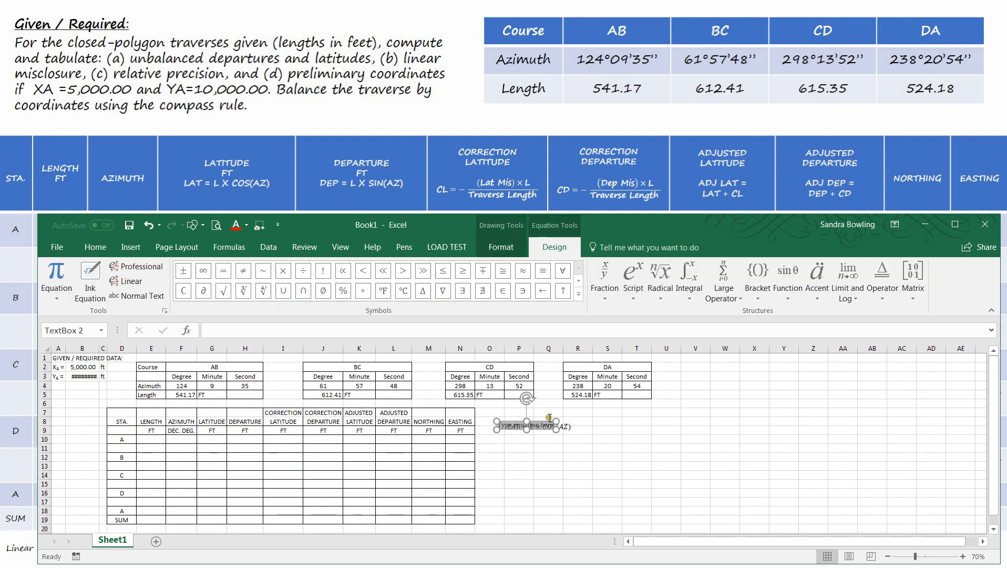
drag(549, 418, 675, 422)
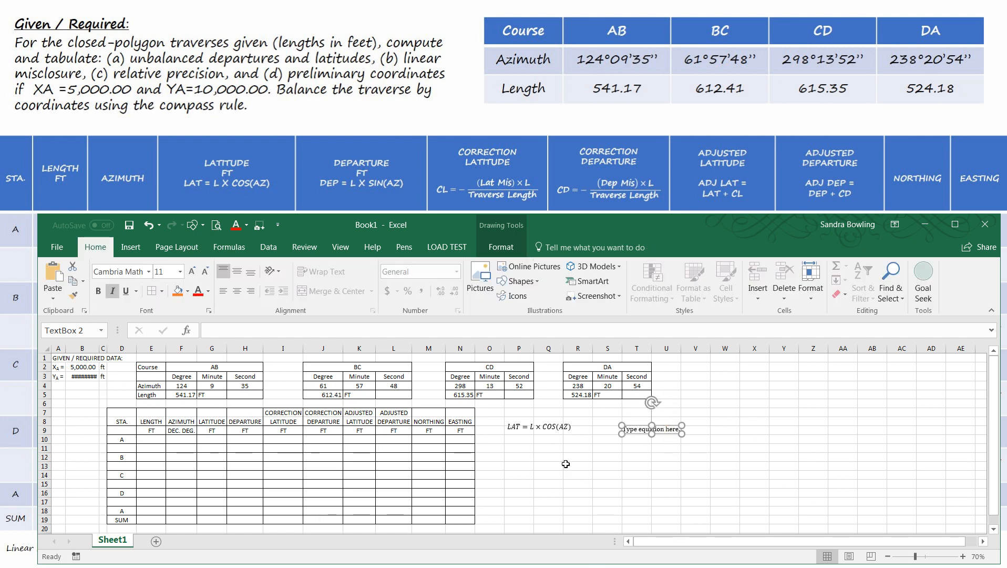
scroll(645, 441, up, 2)
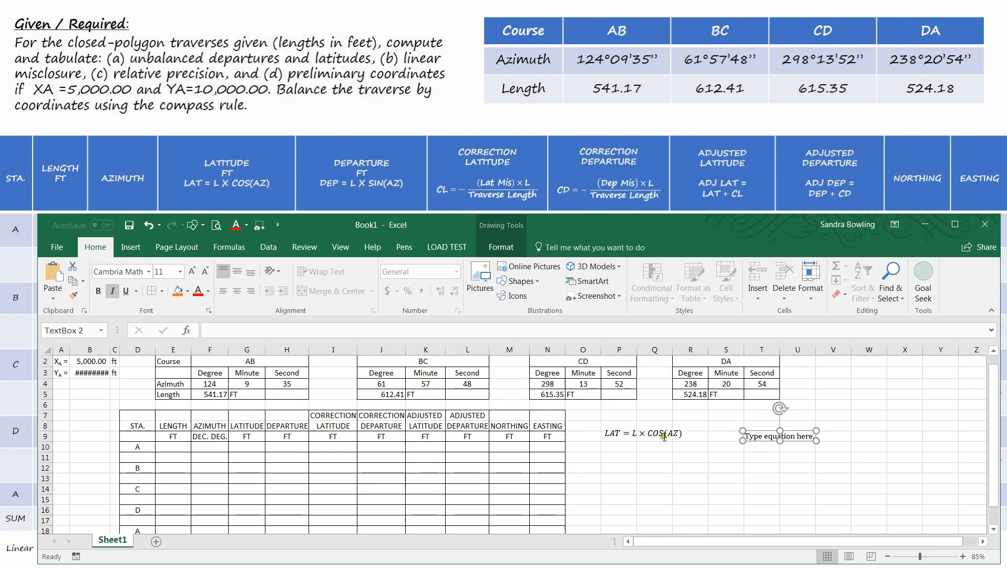
mouse_move(867, 422)
mouse_down()
mouse_move(686, 447)
mouse_move(714, 448)
mouse_up()
click(715, 449)
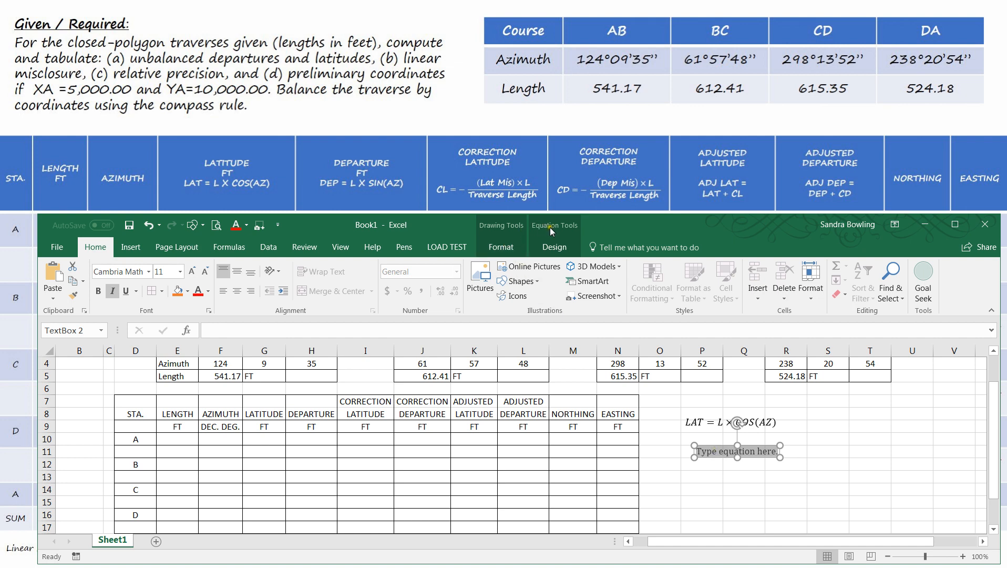
- Write LAT = L × cos(AZ) in the new equation box using the multiplication symbol and the cosine function structure
click(557, 241)
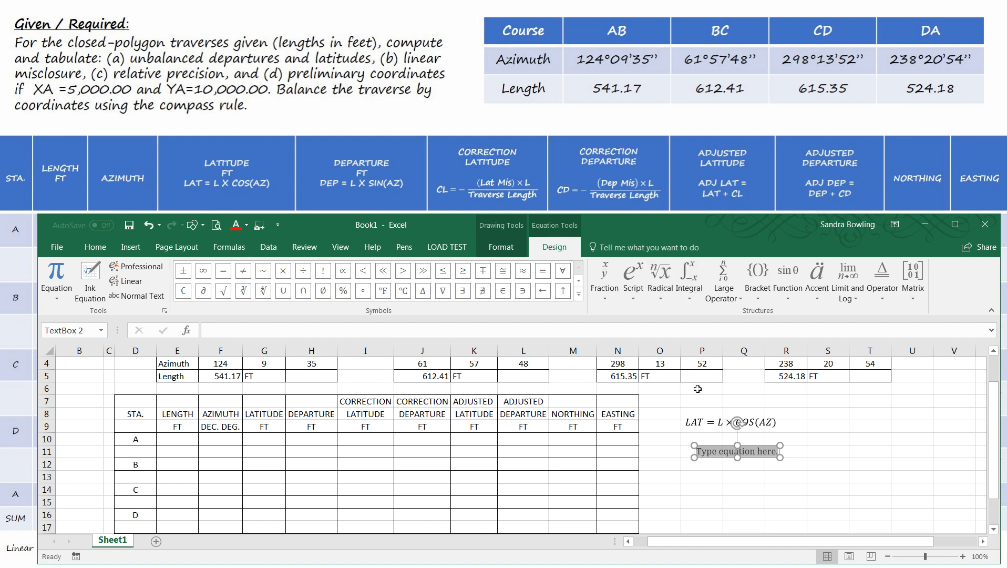
text(LAT)
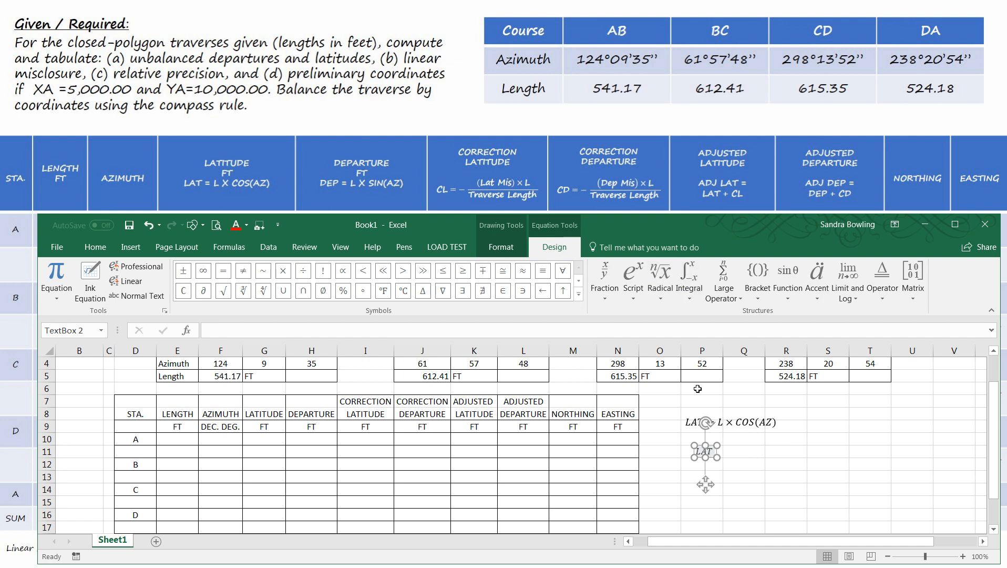
text( = L)
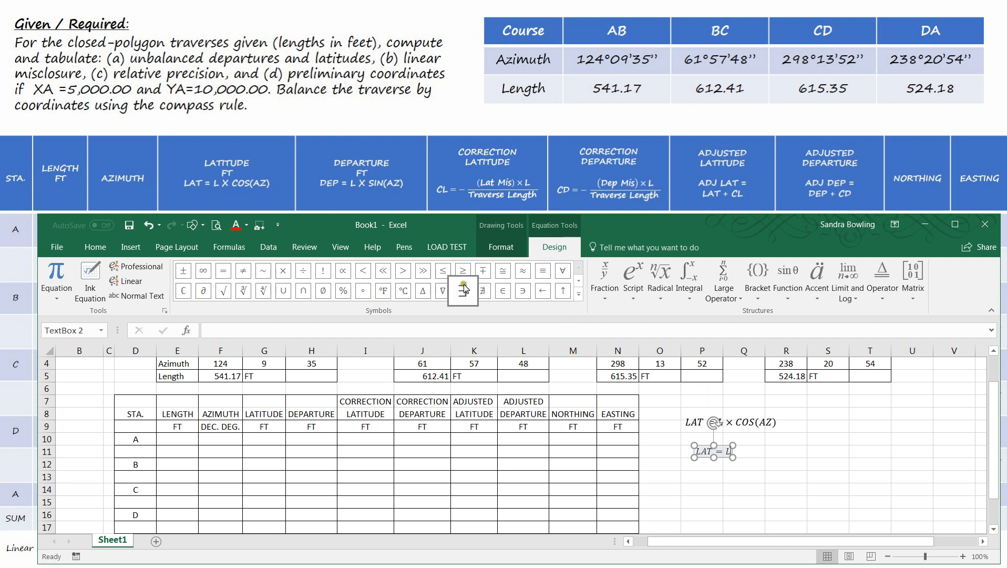
click(578, 294)
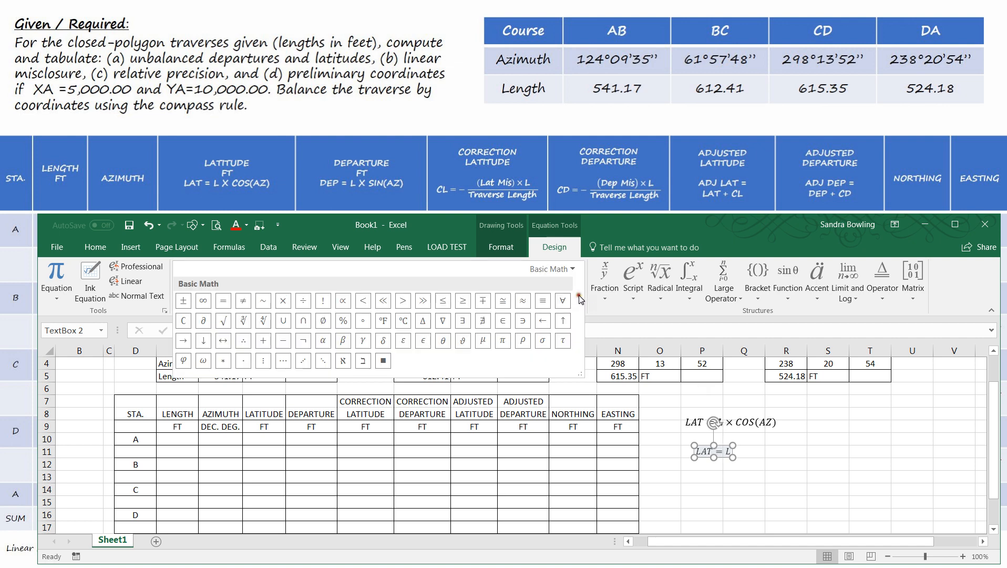
click(283, 300)
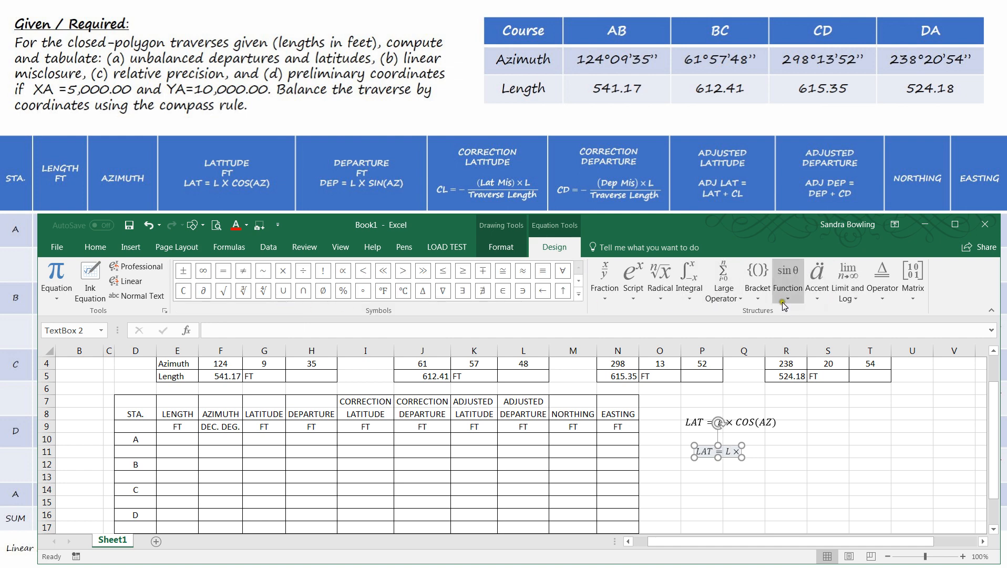
click(854, 350)
click(761, 451)
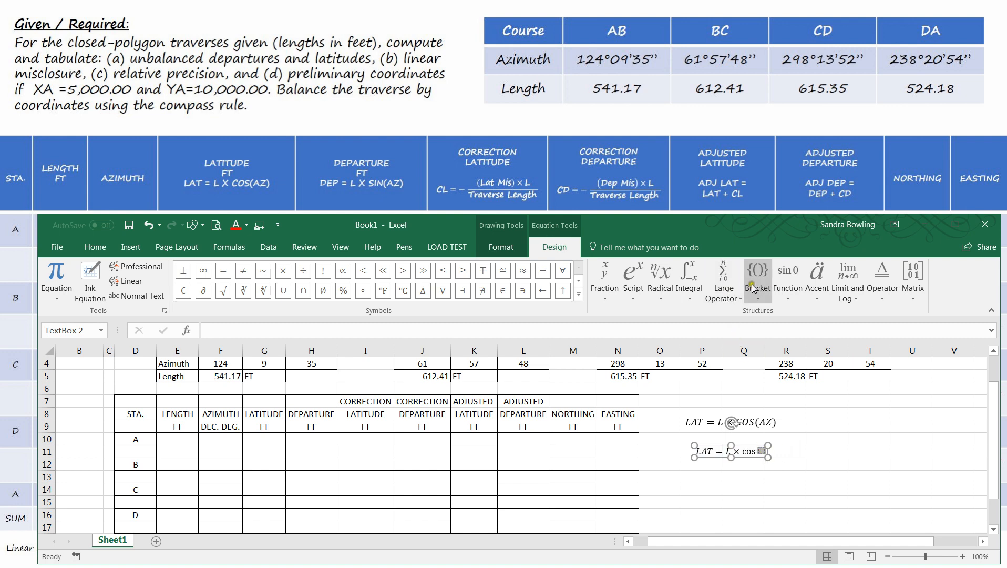
text((AZ))
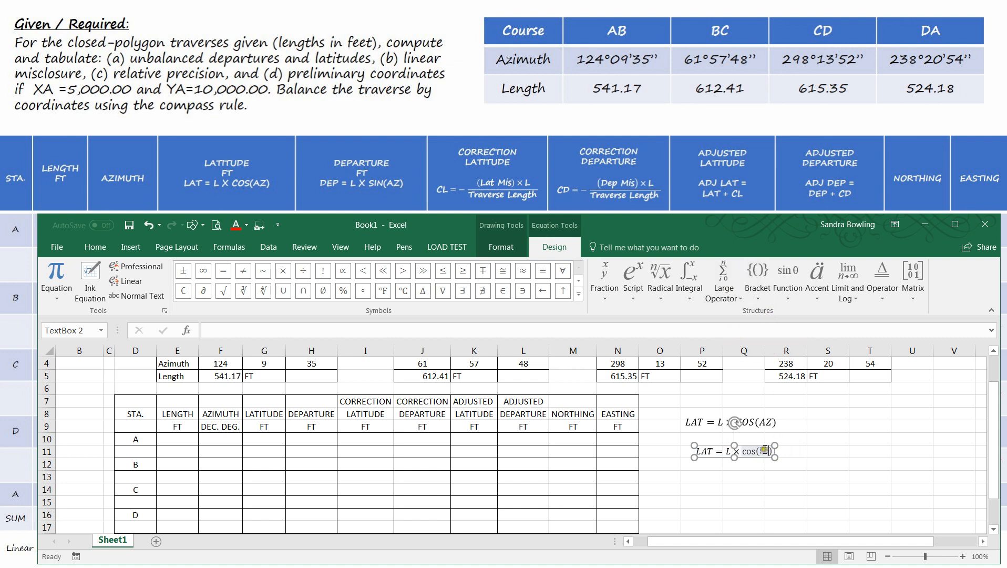
click(805, 457)
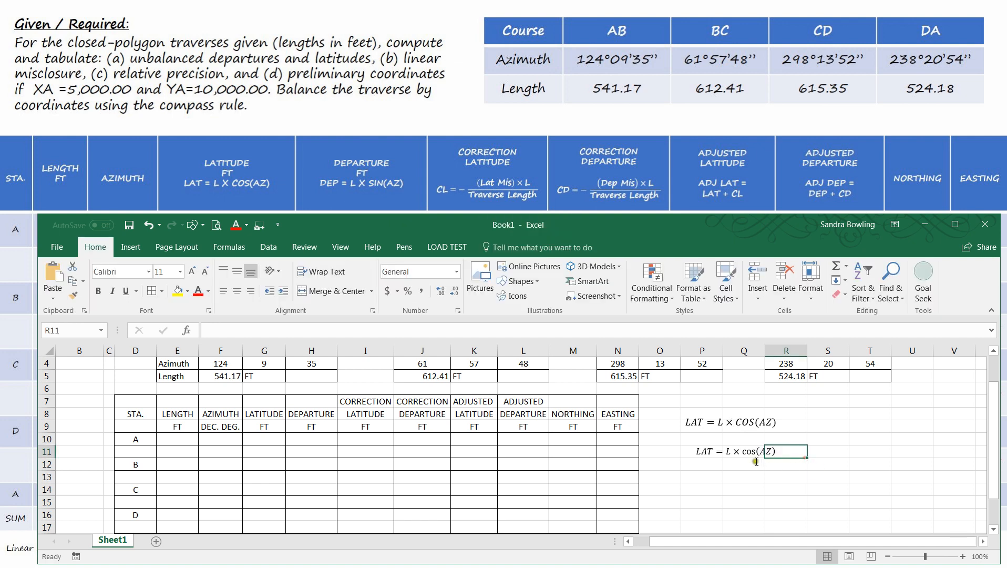
- Delete the LAT = L × cos(AZ) equation box below the pasted latitude equation
click(718, 447)
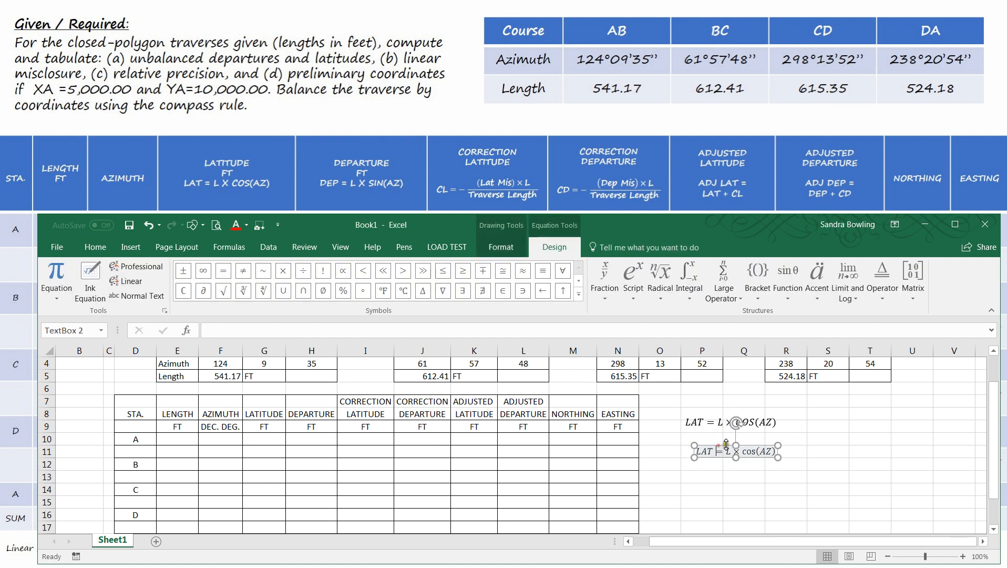
click(748, 445)
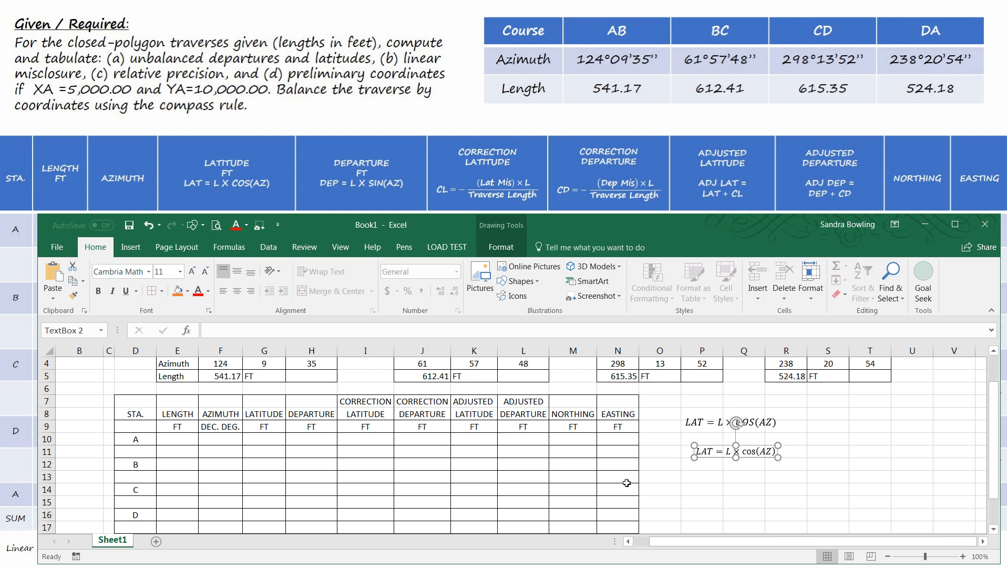
key(Delete)
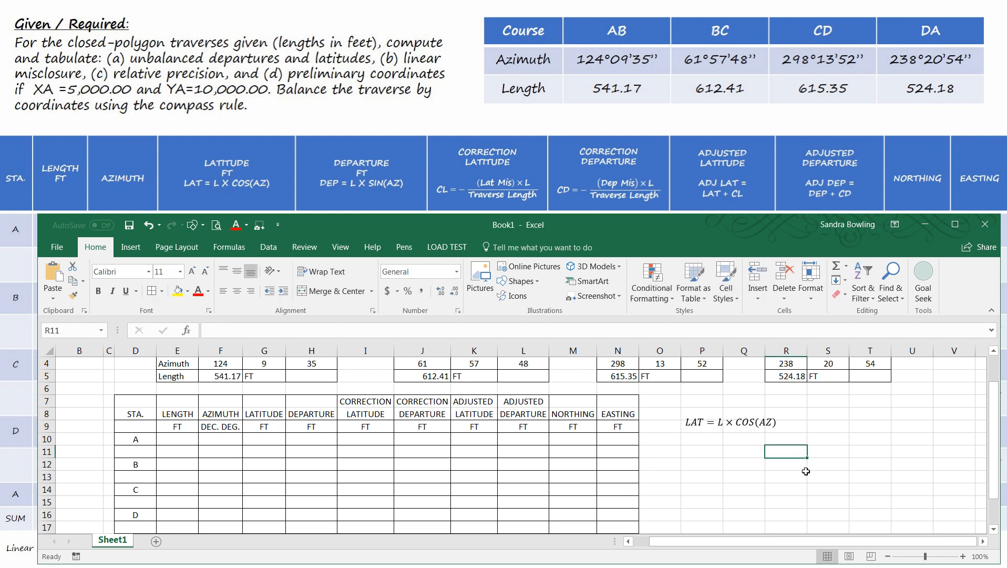
- Paste the DEP = L × SIN(AZ) equation, turn it horizontal and place it directly under the LAT equation
click(750, 430)
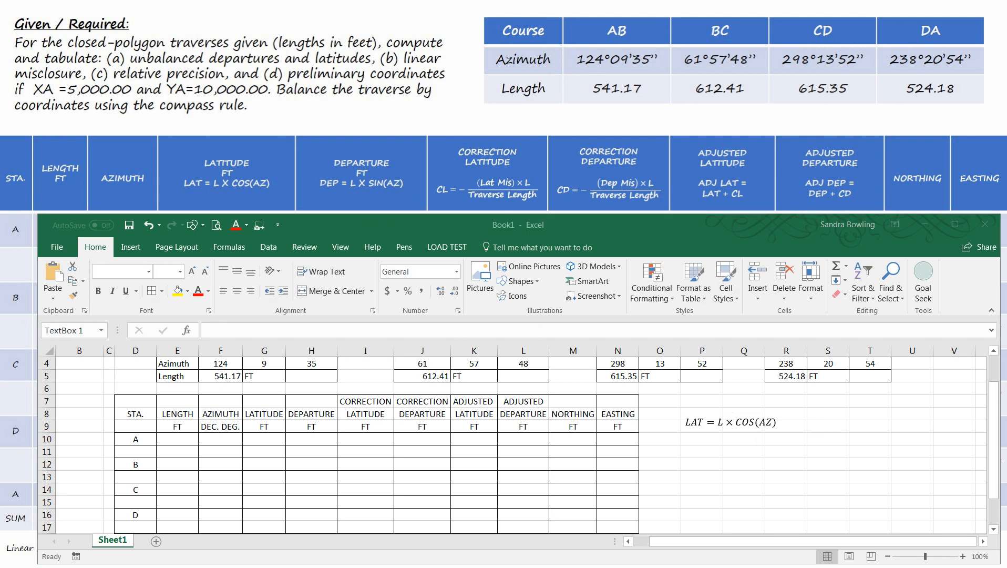
click(734, 474)
key(ctrl+v)
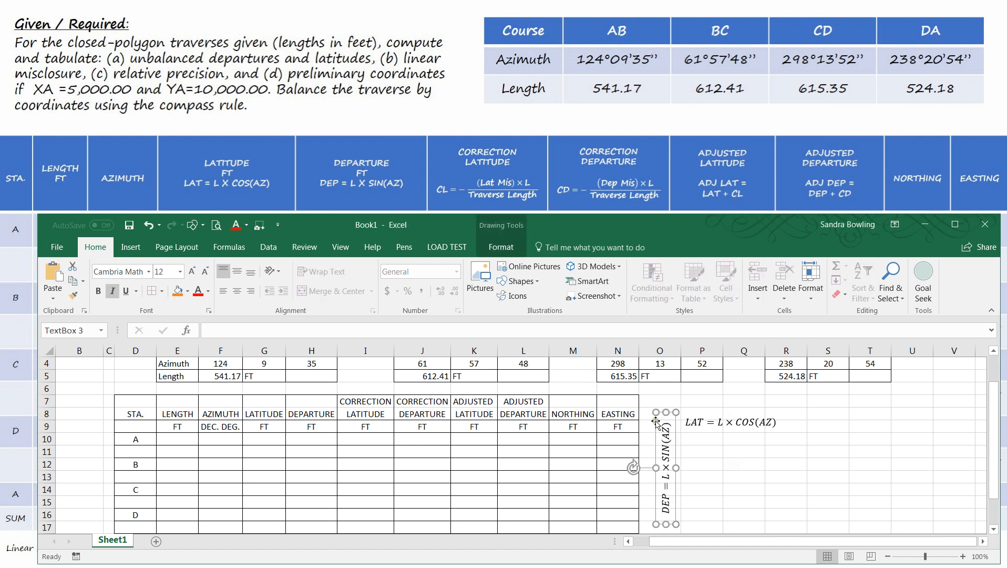
drag(632, 472, 666, 409)
drag(657, 461, 720, 425)
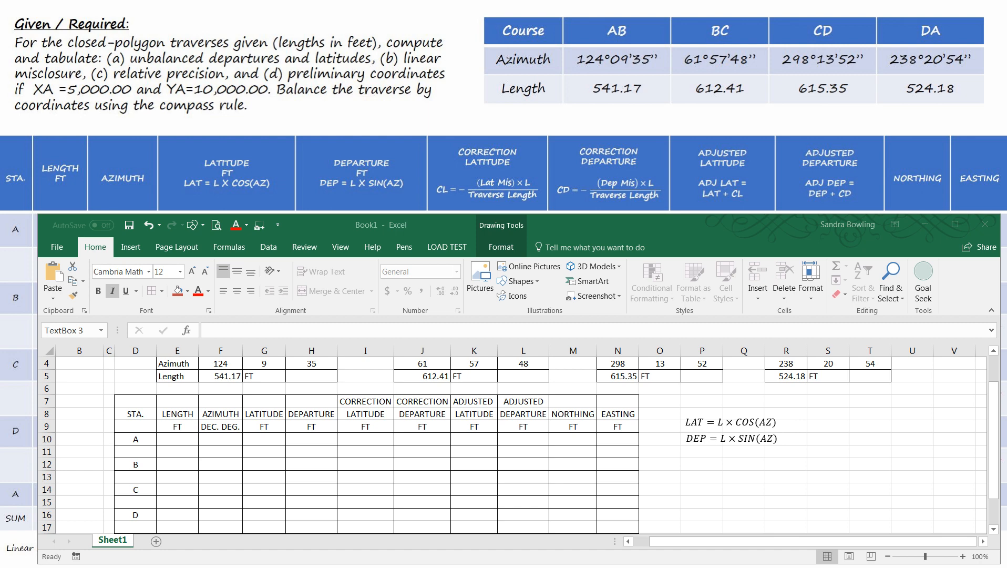
- Paste the CL = −(LAT MISCLOSURE) × L / TRAVERSE LENGTH equation, turn it horizontal and place it under the DEP equation
click(723, 481)
key(ctrl+v)
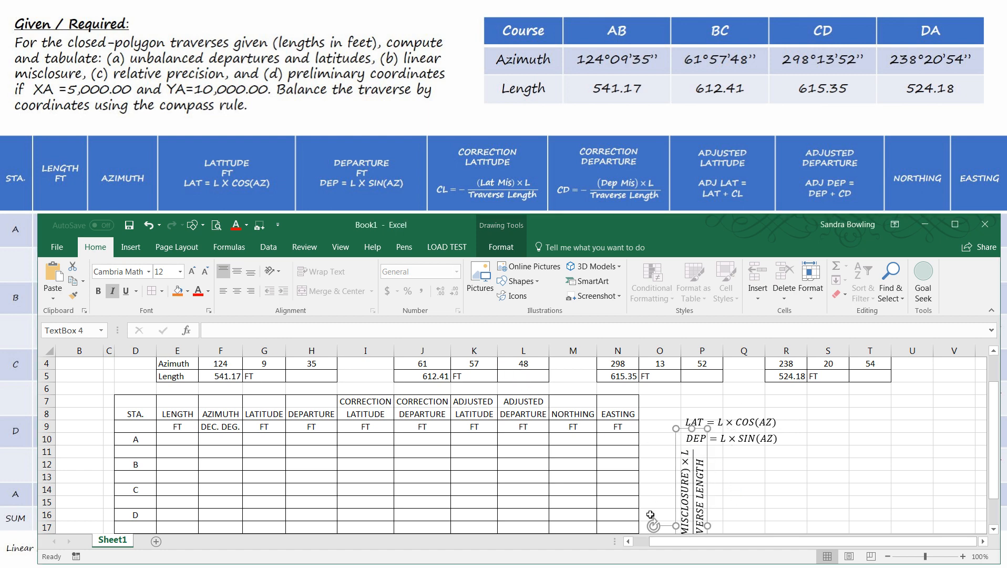
drag(652, 526, 692, 462)
drag(676, 513, 746, 448)
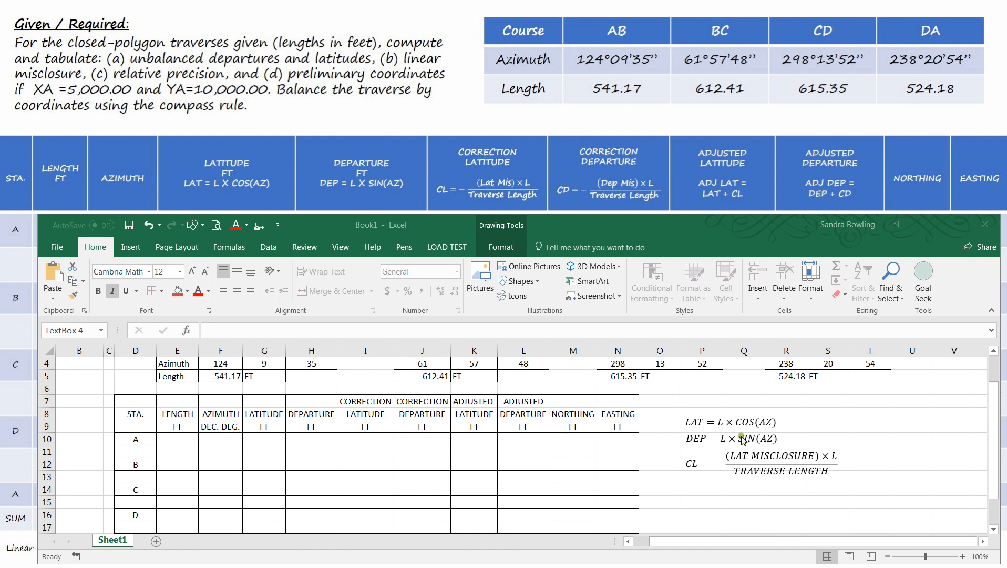
- Paste the CD = −(DEP MISCLOSURE) × L / TRAVERSE LENGTH equation, turn it horizontal and place it under the CL equation
click(693, 502)
key(ctrl+v)
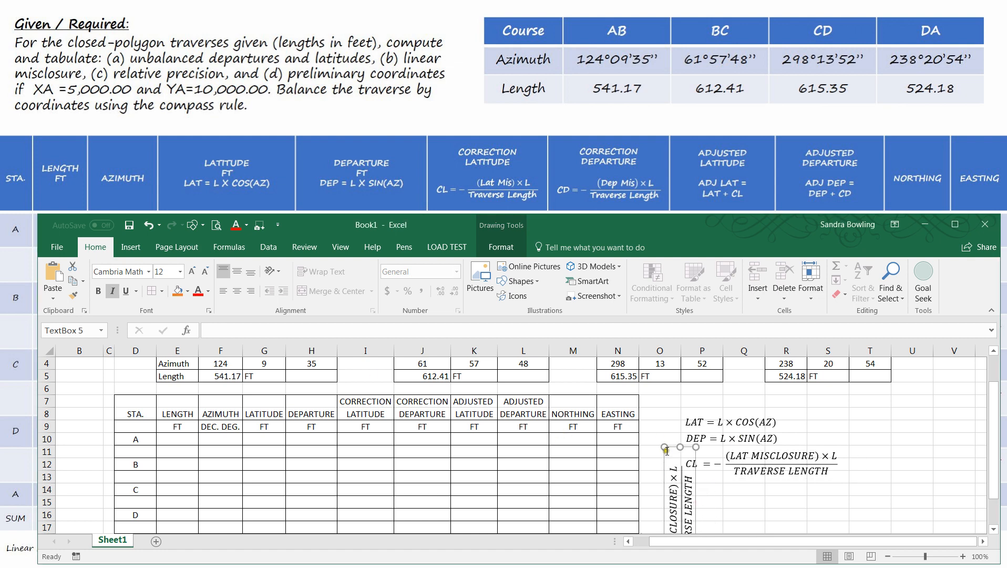
drag(664, 459, 734, 404)
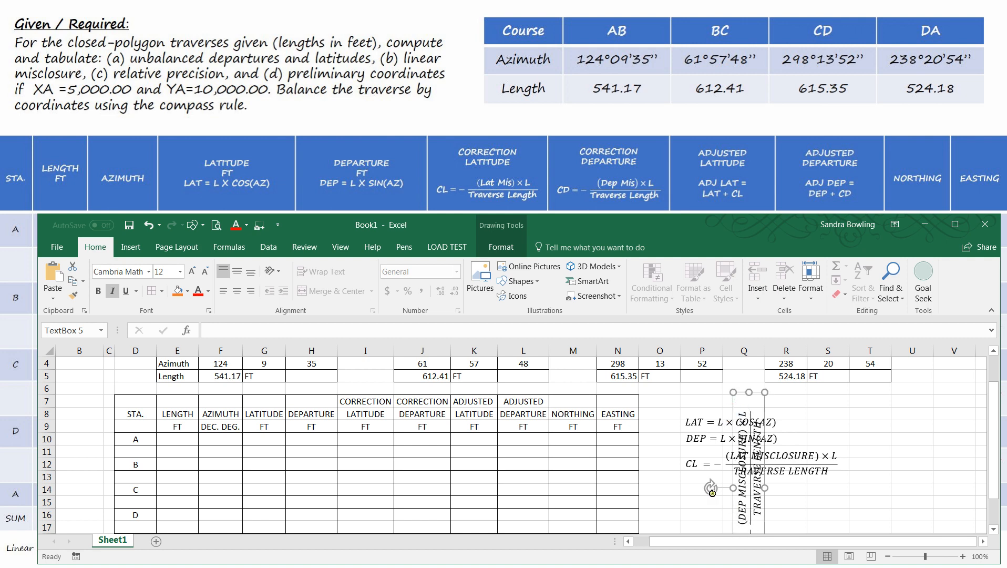
drag(710, 489, 748, 426)
drag(707, 472, 717, 483)
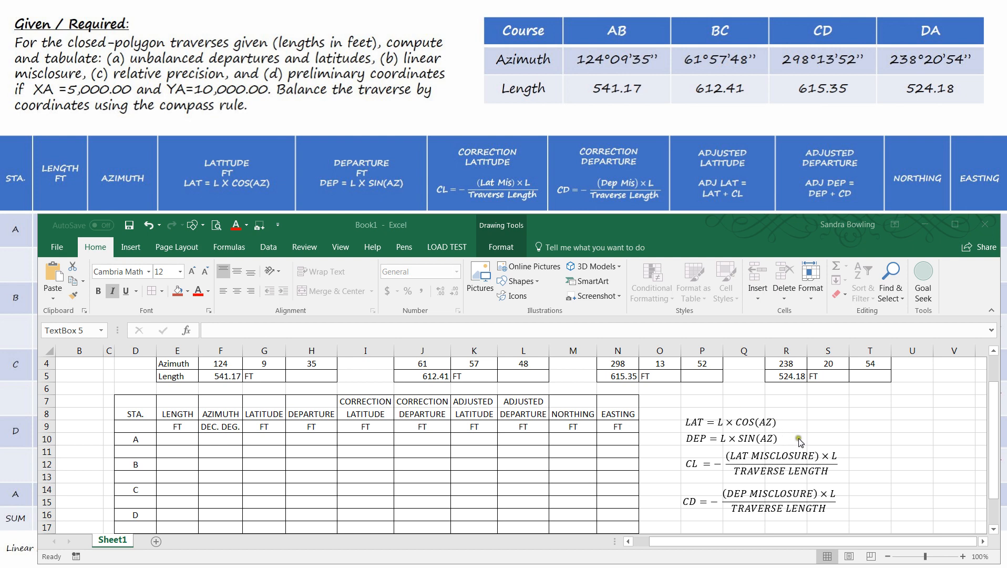
- Paste the ADJ LAT = LAT + CL equation, turn it horizontal and place it to the right of the LAT equation
click(861, 436)
key(ctrl+v)
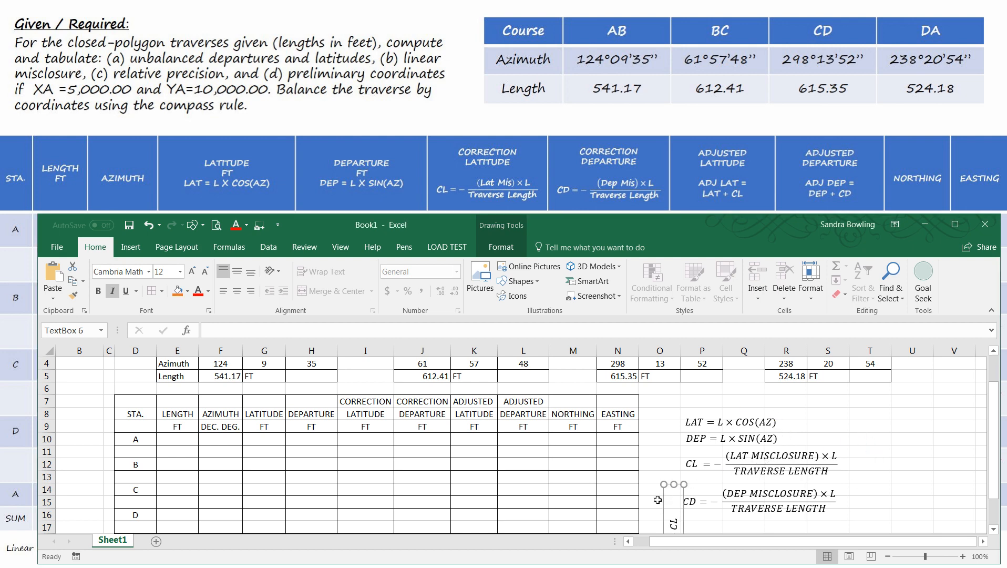
drag(664, 499, 694, 405)
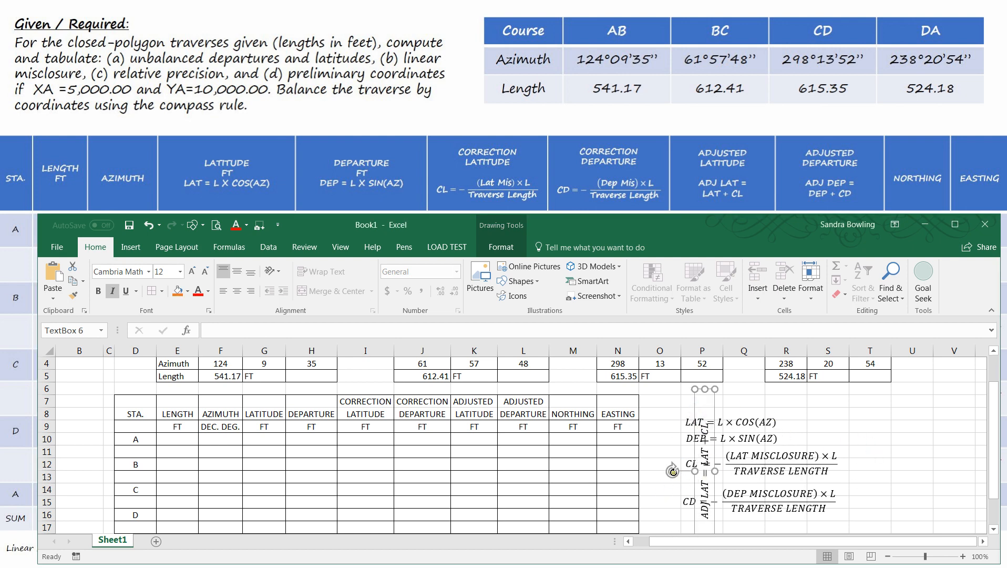
drag(673, 471, 705, 438)
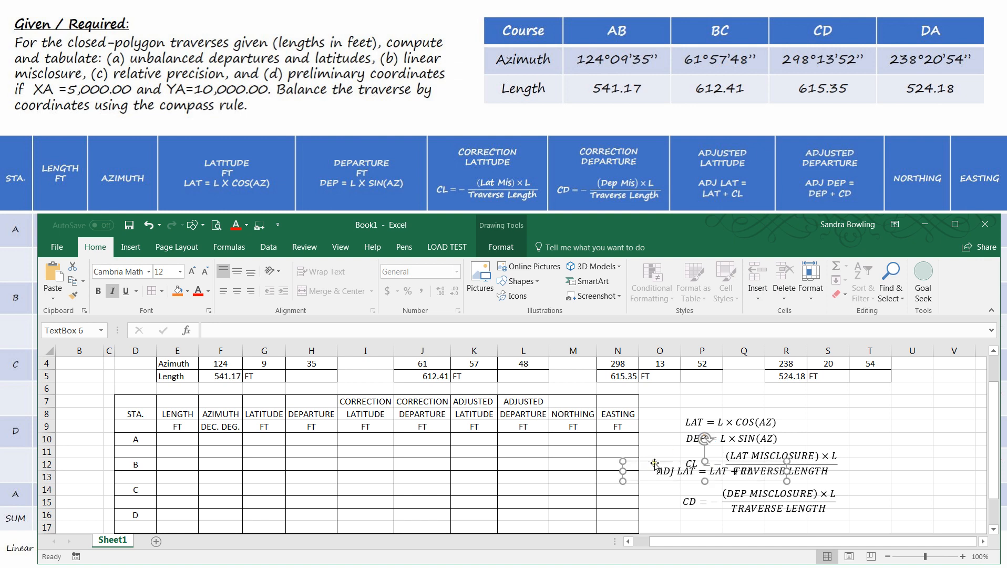
drag(655, 464, 854, 409)
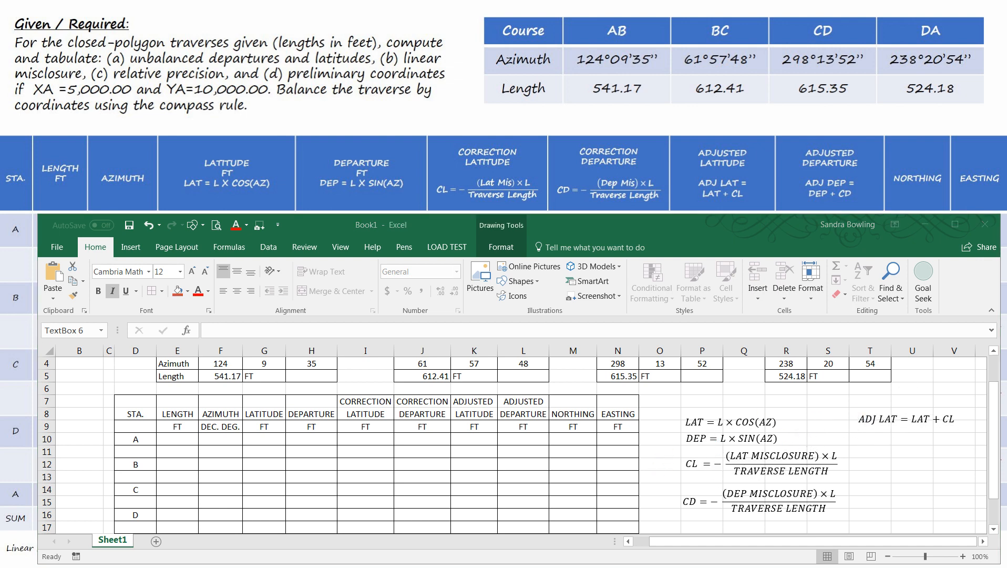
- Paste the ADJ DEP = DEP + CD equation, turn it horizontal and place it under the ADJ LAT equation
click(882, 451)
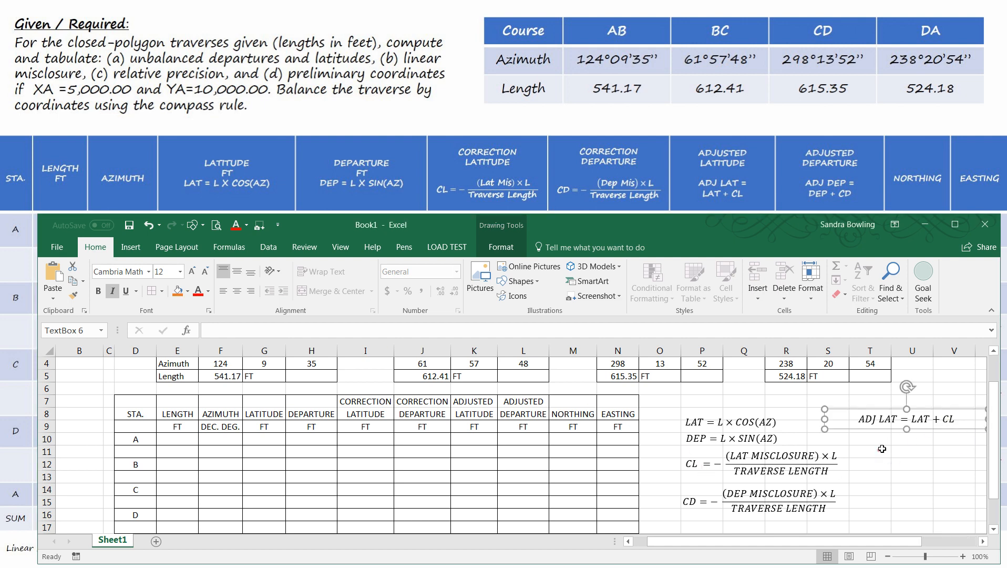
key(ctrl+v)
drag(802, 492, 884, 442)
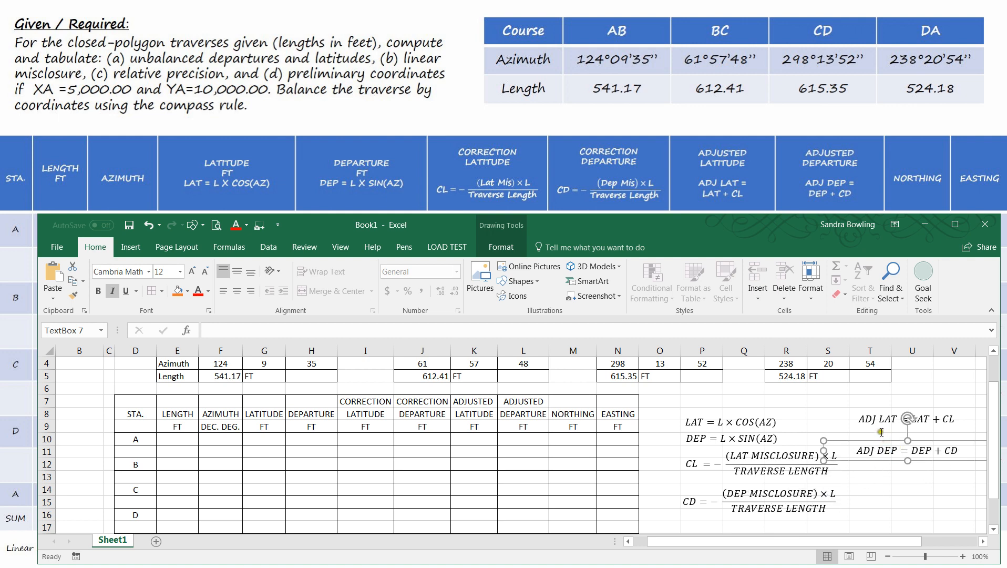
- Set the font size of all six equation boxes to 9
click(738, 423)
shift+click(749, 439)
shift+click(753, 473)
shift+click(751, 494)
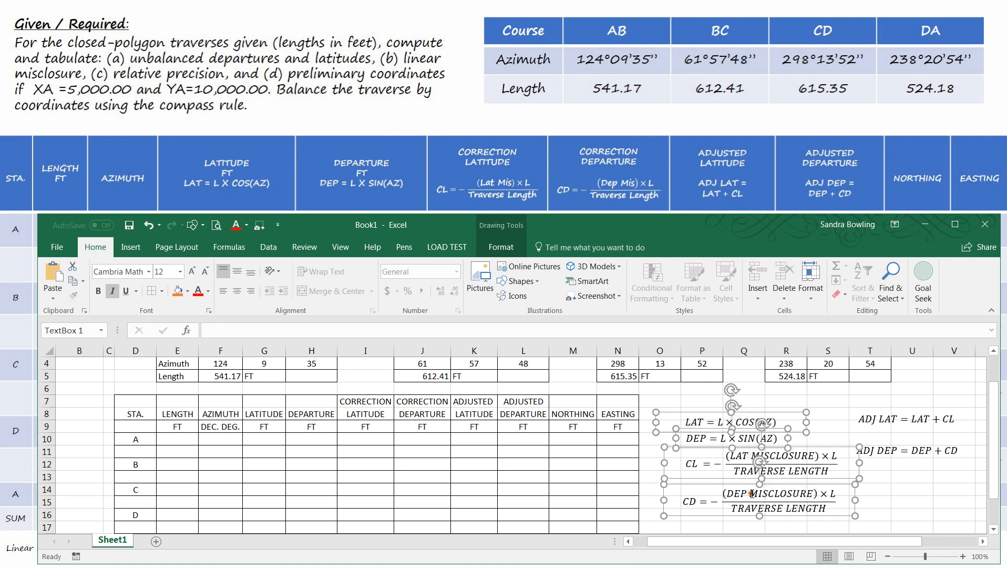
shift+click(881, 421)
shift+click(879, 456)
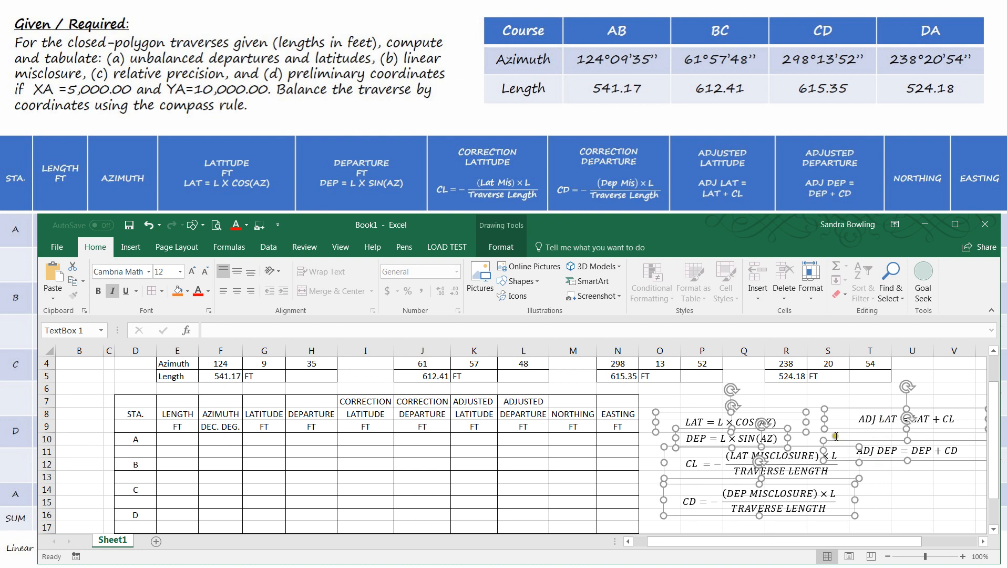
click(173, 271)
text(10)
key(Return)
click(166, 271)
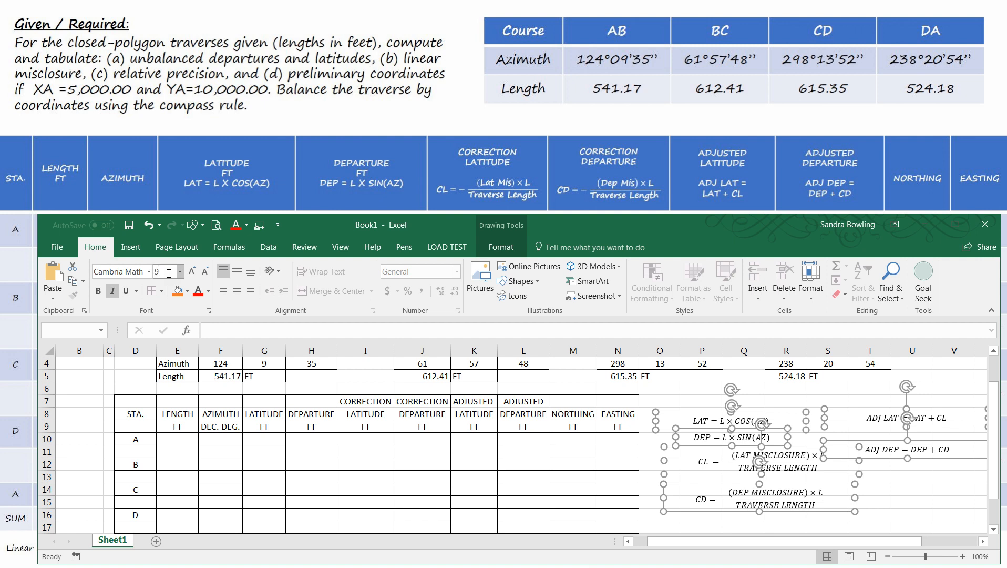
key(Return)
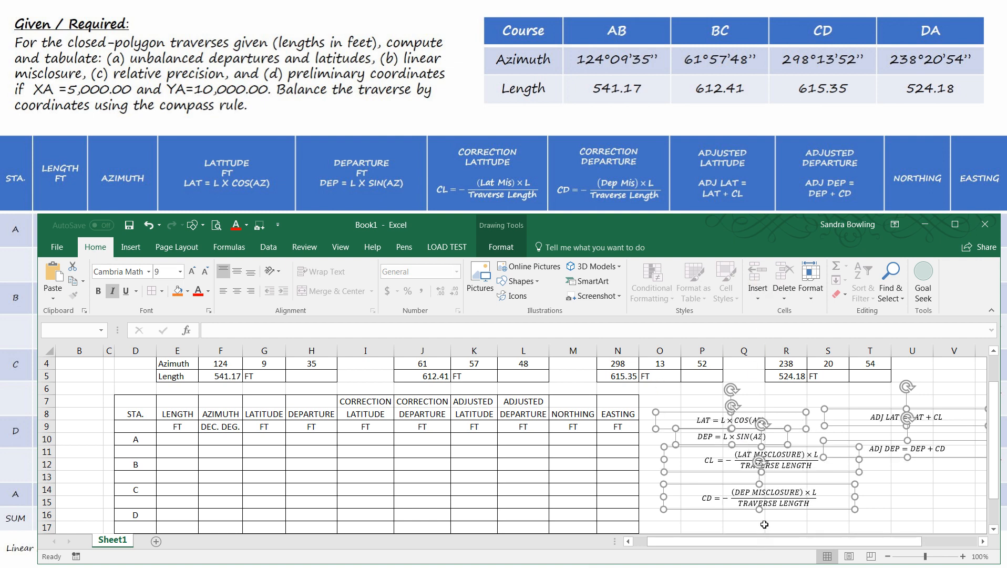
- Align the LAT, DEP, CL and CD equation boxes with each other on their horizontal centers
click(788, 525)
click(710, 419)
shift+click(717, 442)
shift+click(726, 458)
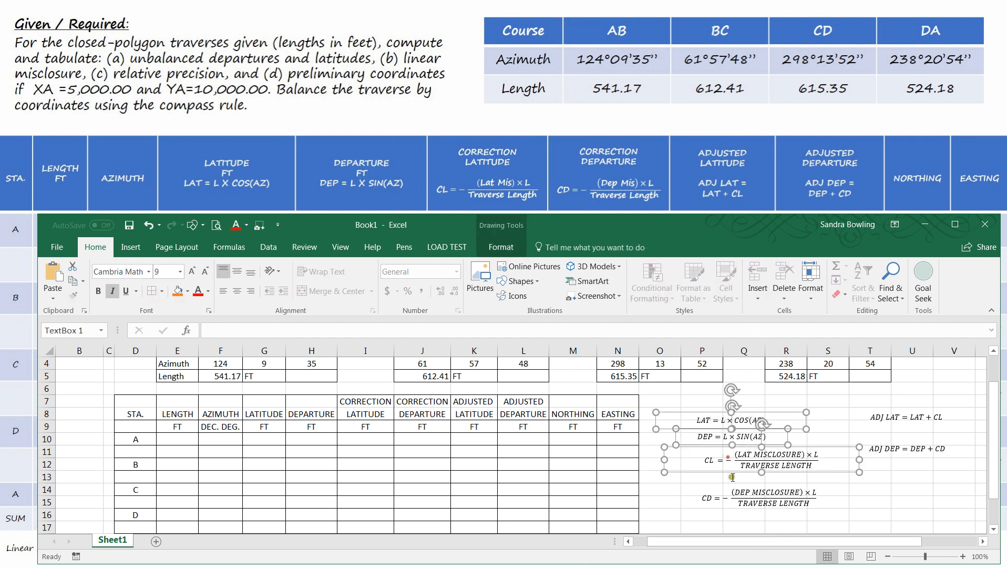
shift+click(731, 490)
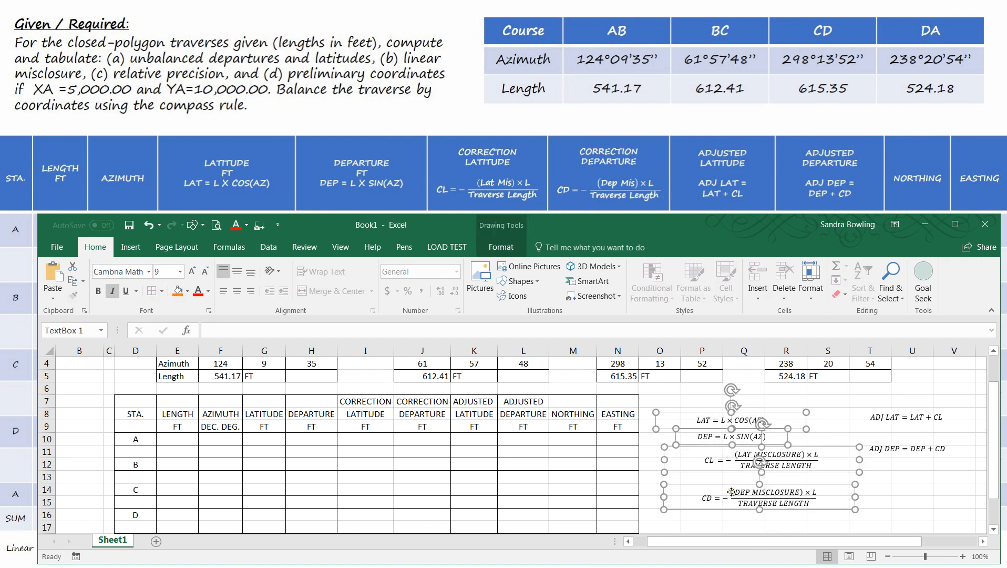
click(501, 247)
click(827, 272)
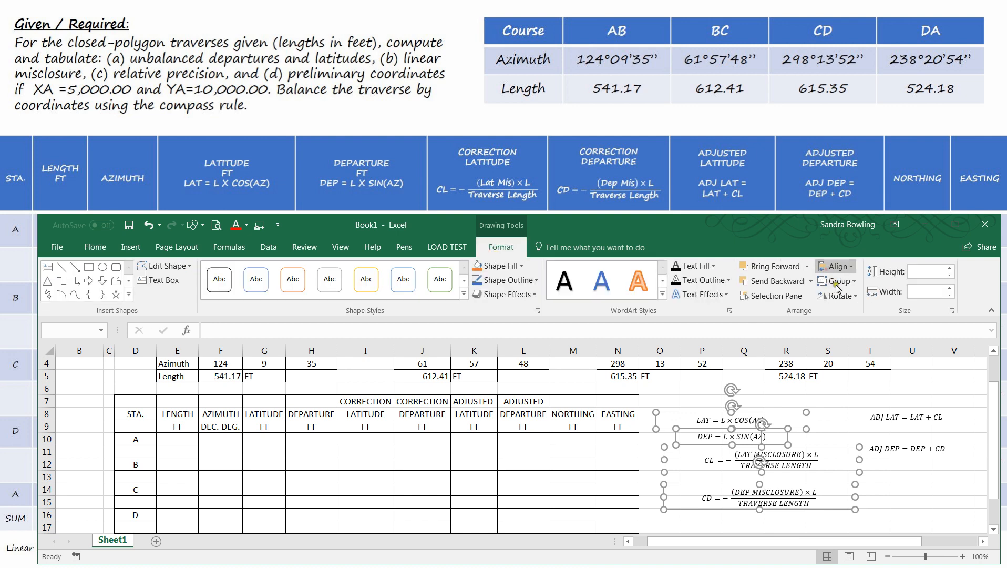
click(847, 295)
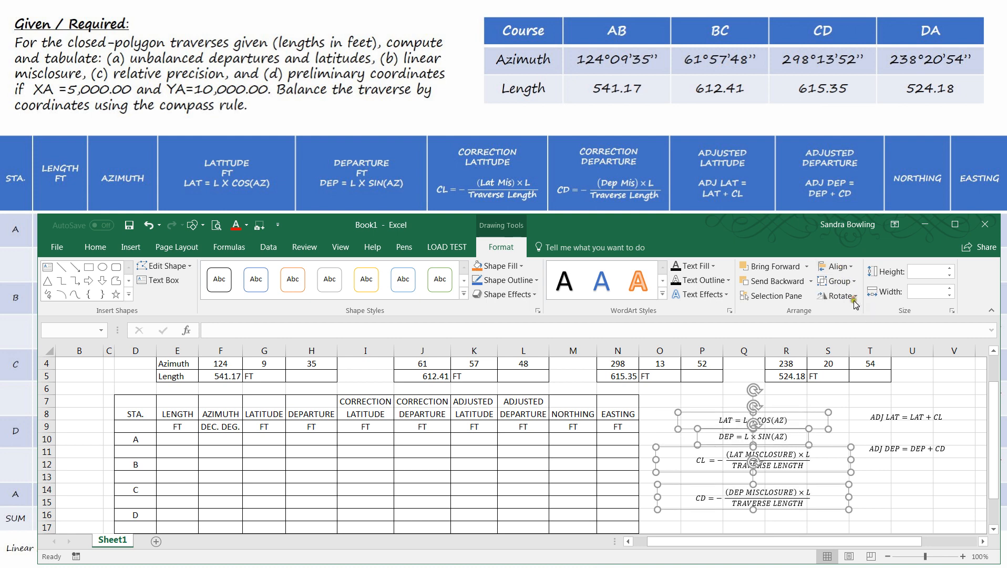
- Move the CD equation up so it sits closer beneath the CL equation
click(730, 507)
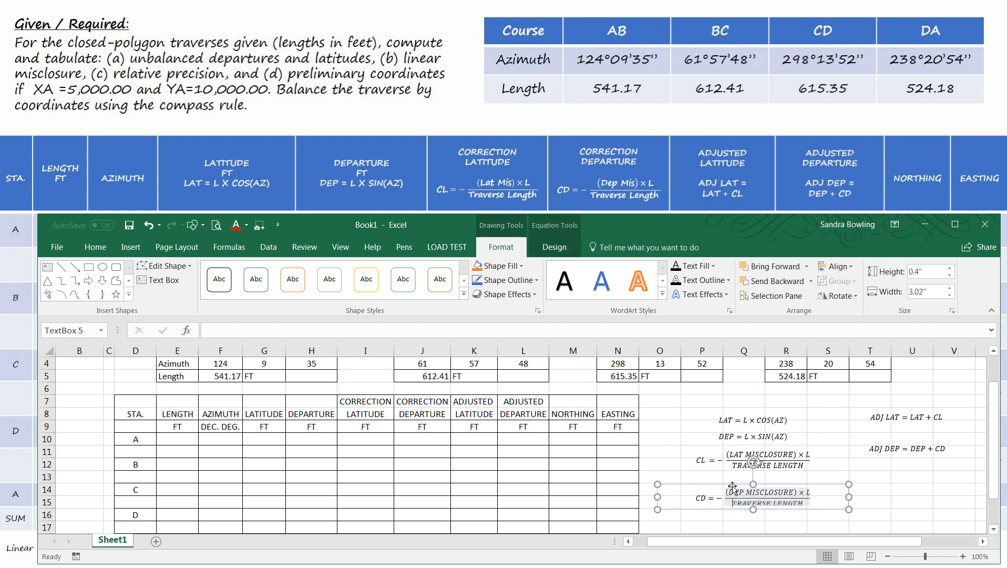
click(732, 484)
drag(730, 478, 743, 473)
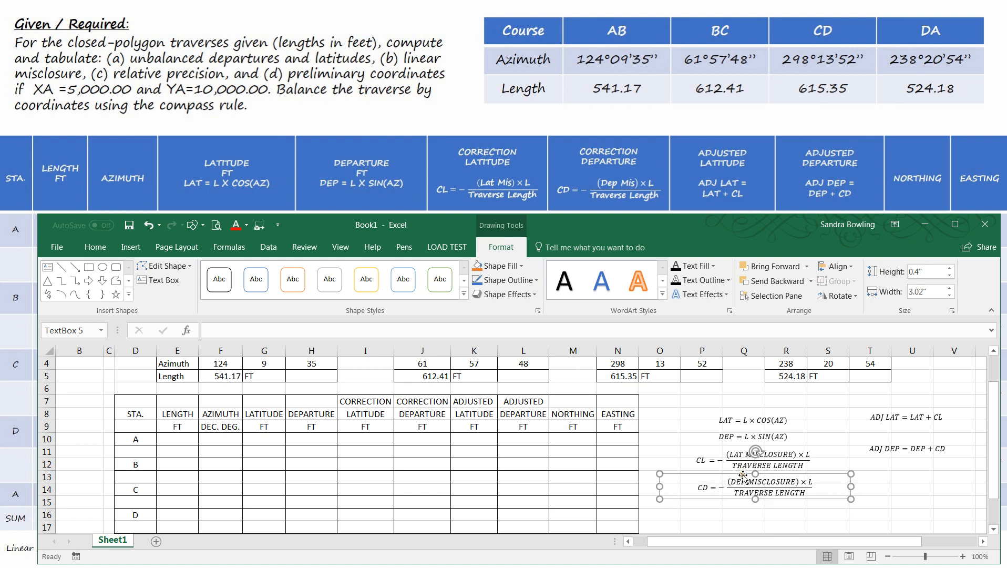
- Move the ADJ LAT and ADJ DEP equations into the main equation column, stacked beneath the CD equation
click(903, 416)
drag(890, 429, 746, 412)
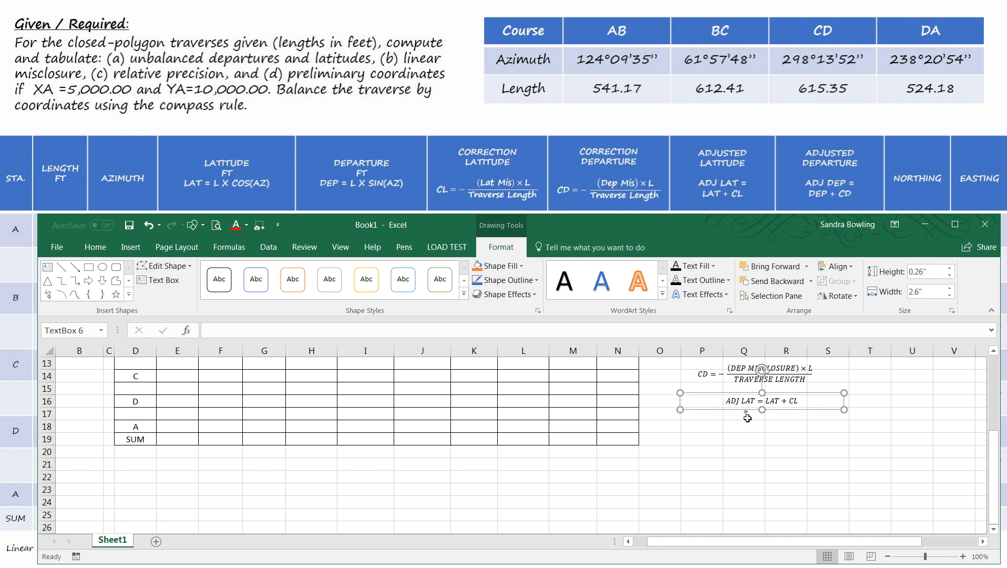
scroll(815, 440, up, 2)
click(895, 406)
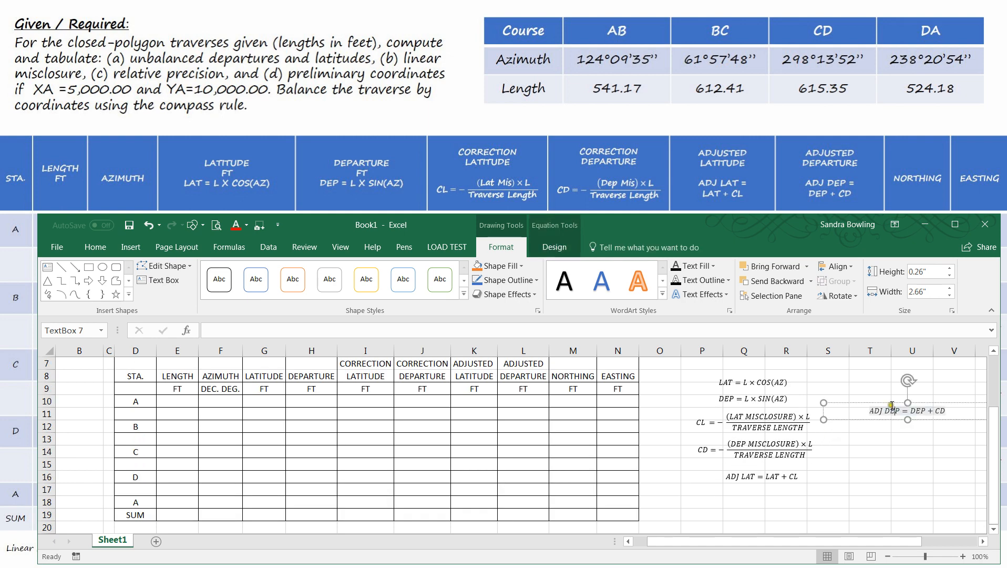
drag(864, 402, 719, 481)
click(860, 442)
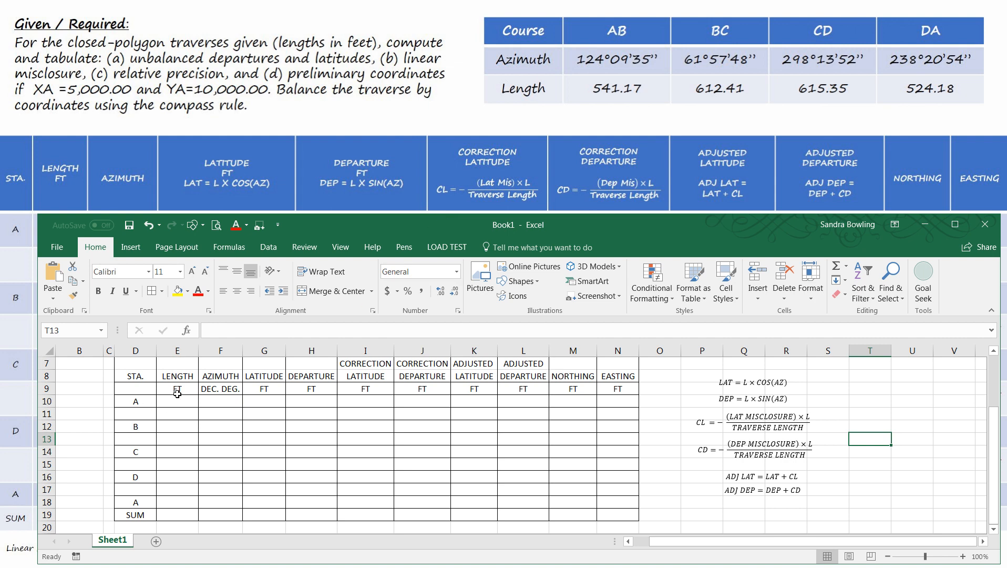
- Move the workbook window up and extend its height downward so both the given data and the computation table fit
scroll(187, 399, up, 2)
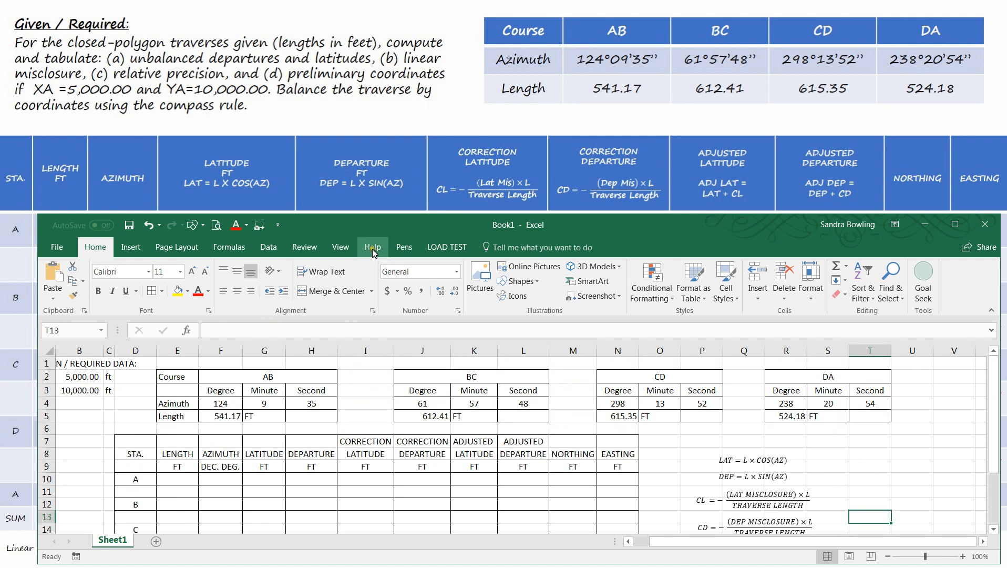
drag(381, 225, 382, 161)
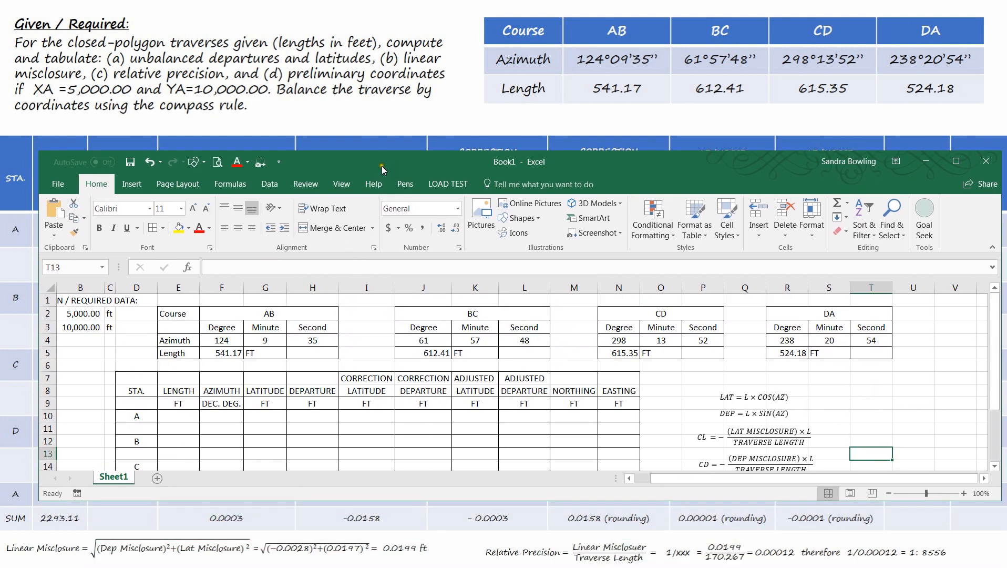
drag(341, 502, 341, 556)
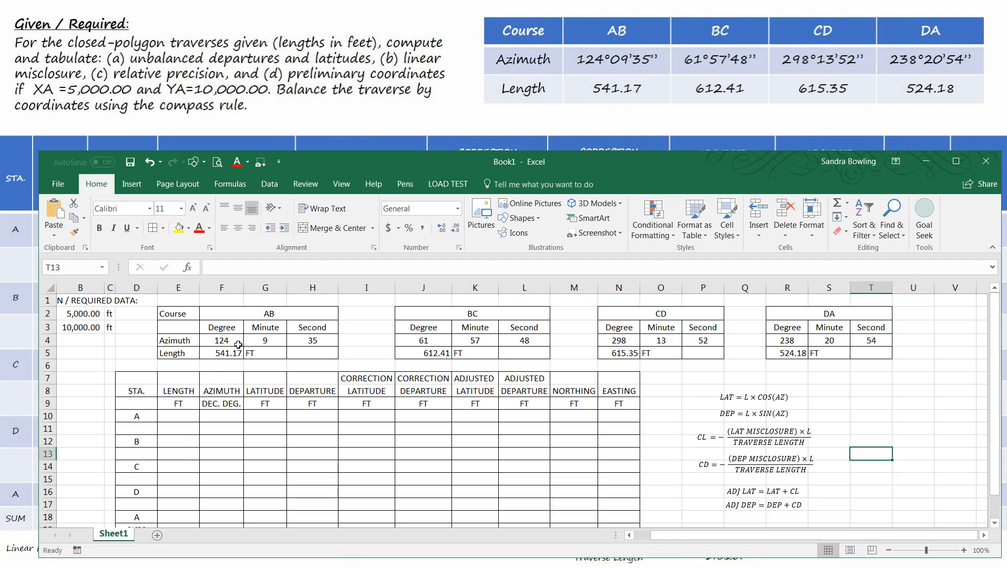
- Link the lengths of courses AB and BC into the computation table with =F5 in E11 and =J5 in E13
click(172, 429)
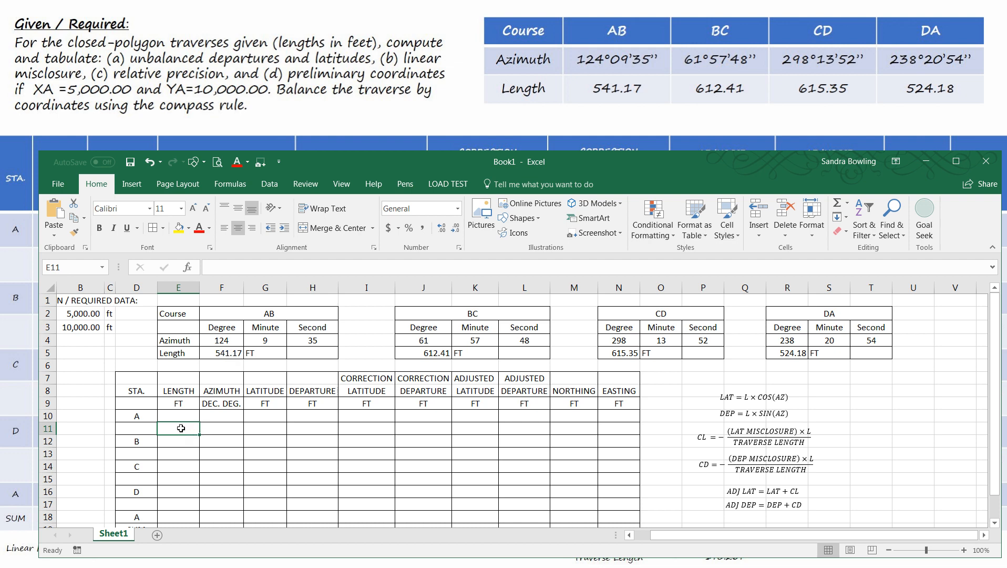
text(=)
click(227, 354)
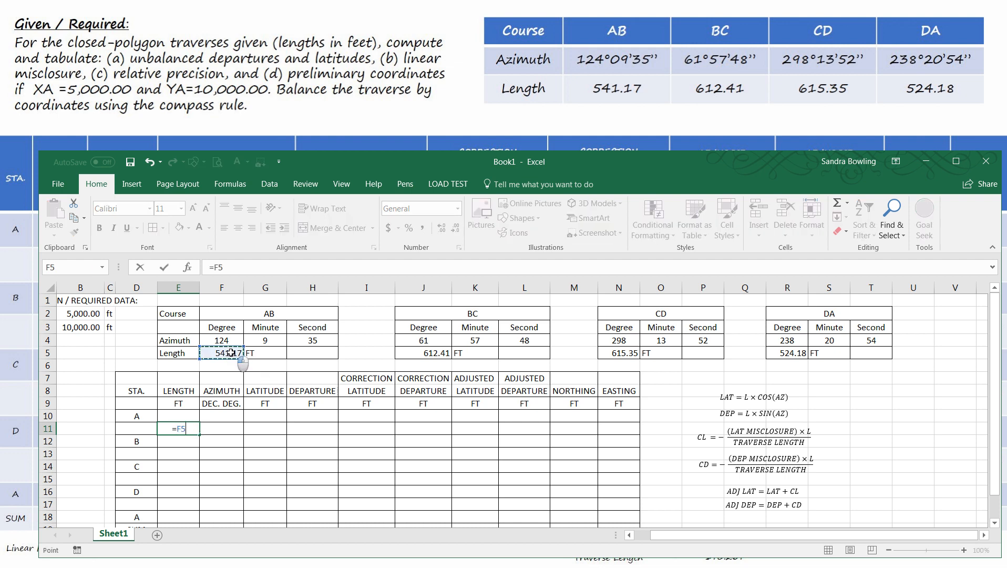
key(Return)
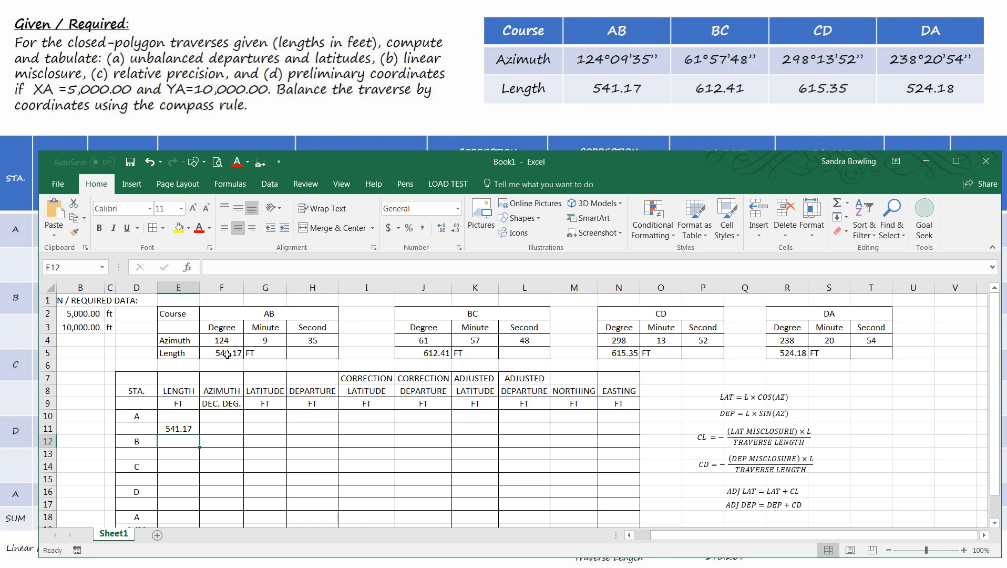
key(Down)
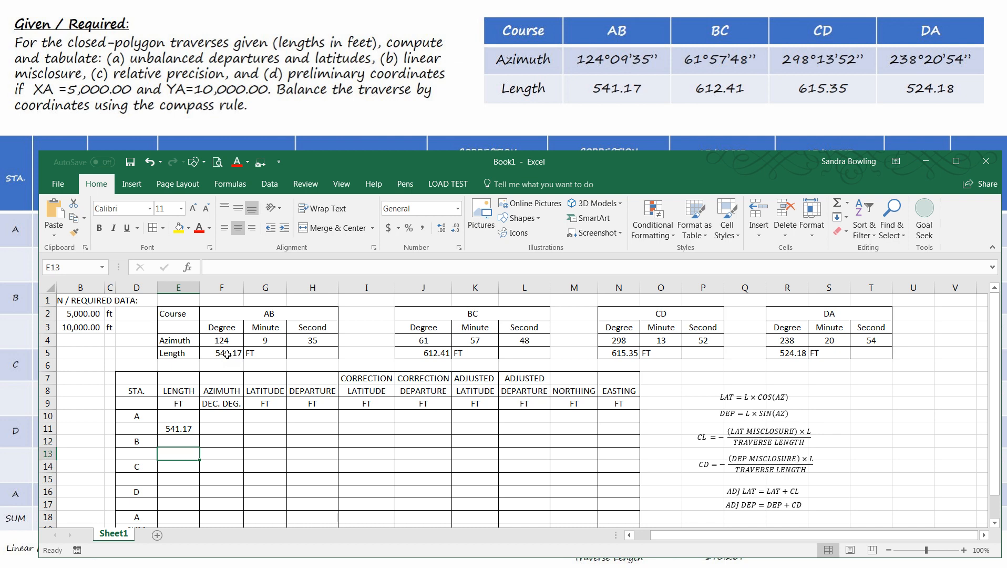
text(=)
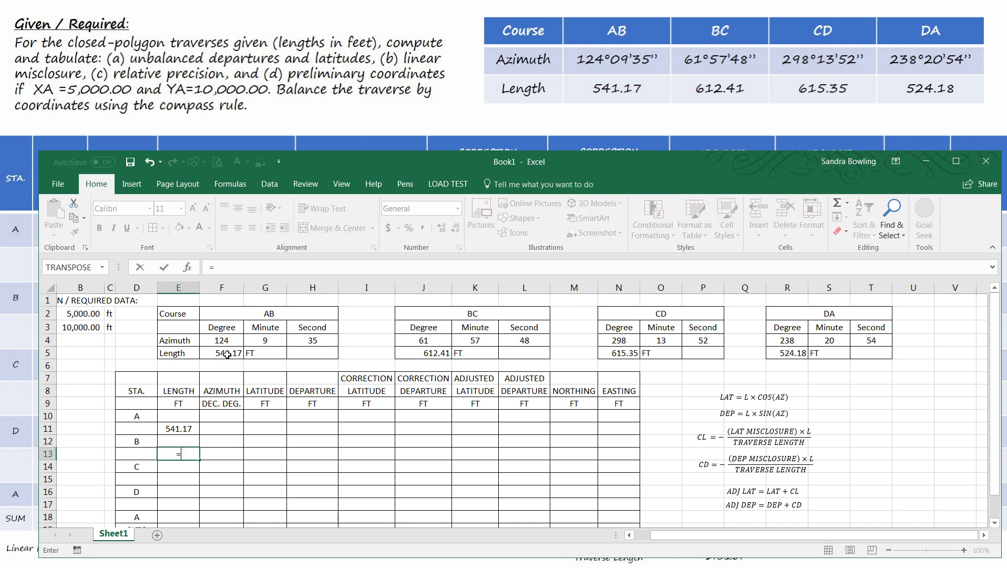
click(441, 352)
key(Return)
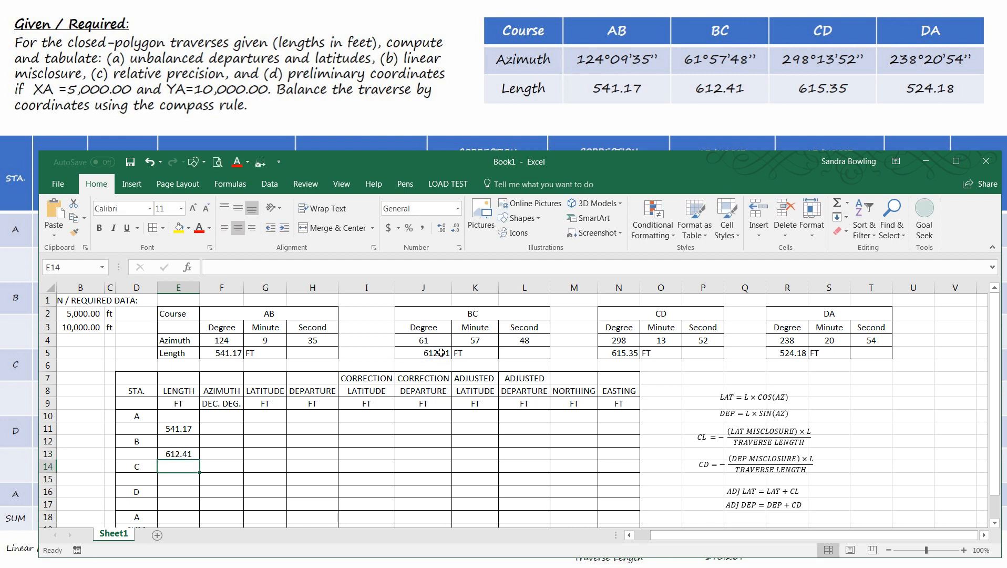
- Link the lengths of courses CD and DA into the computation table with =N5 in E15 and =R5 in E17
key(Down)
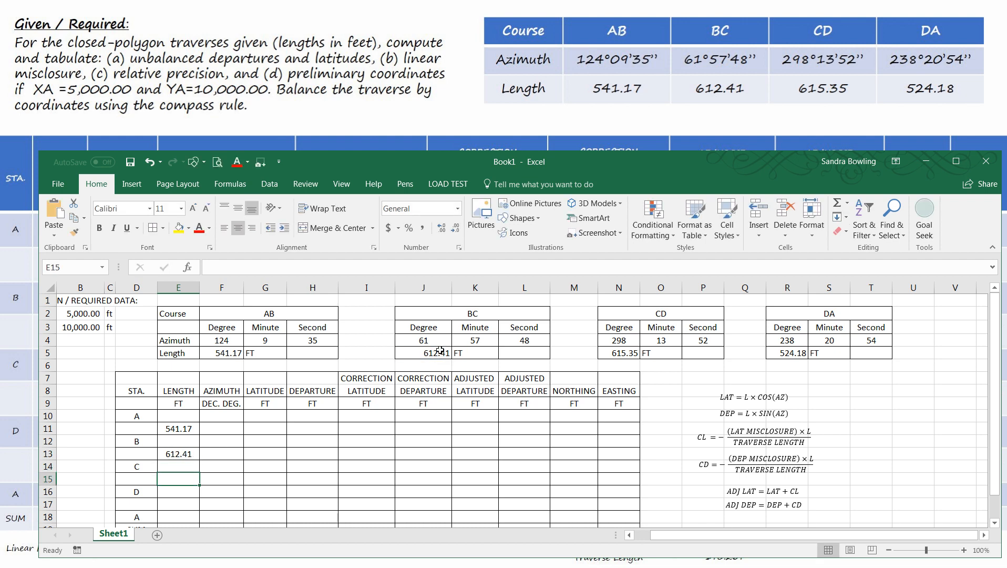
text(=)
click(620, 353)
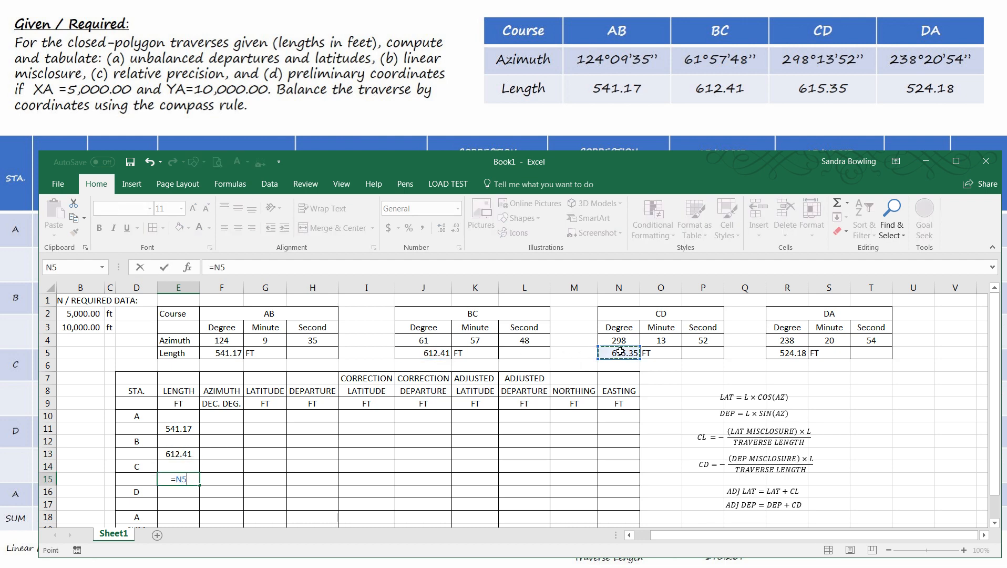
key(Return)
key(Down)
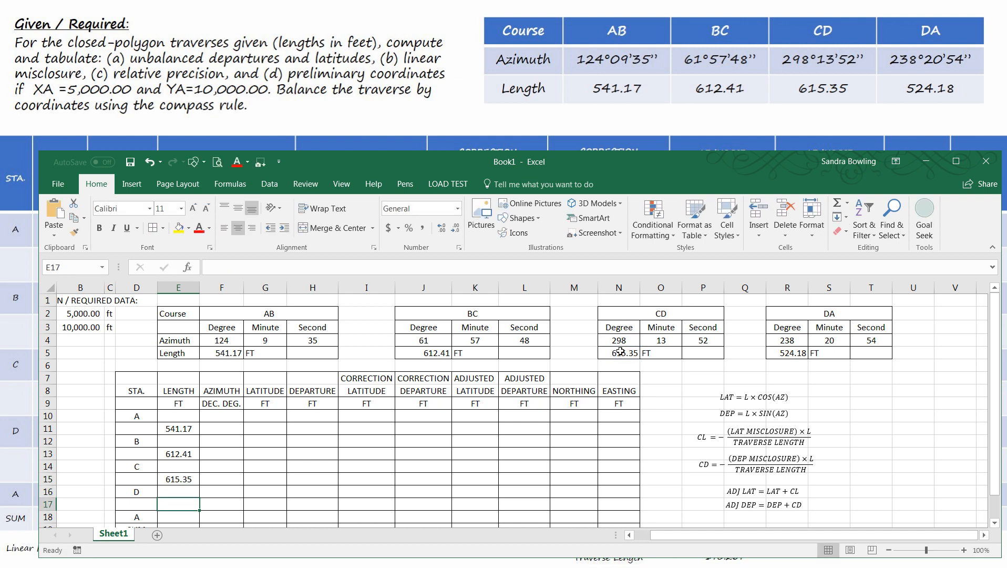
text(=)
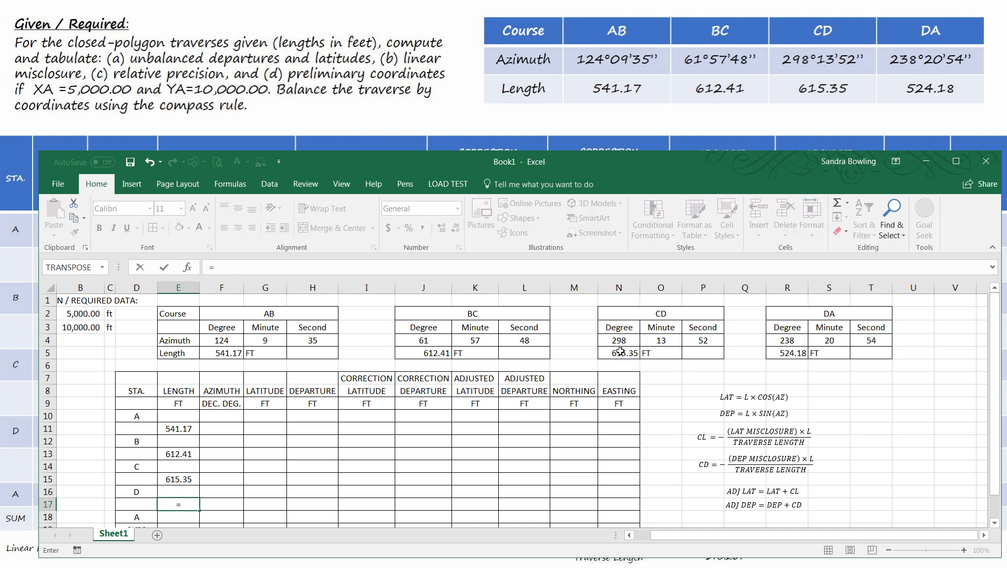
click(803, 353)
key(Return)
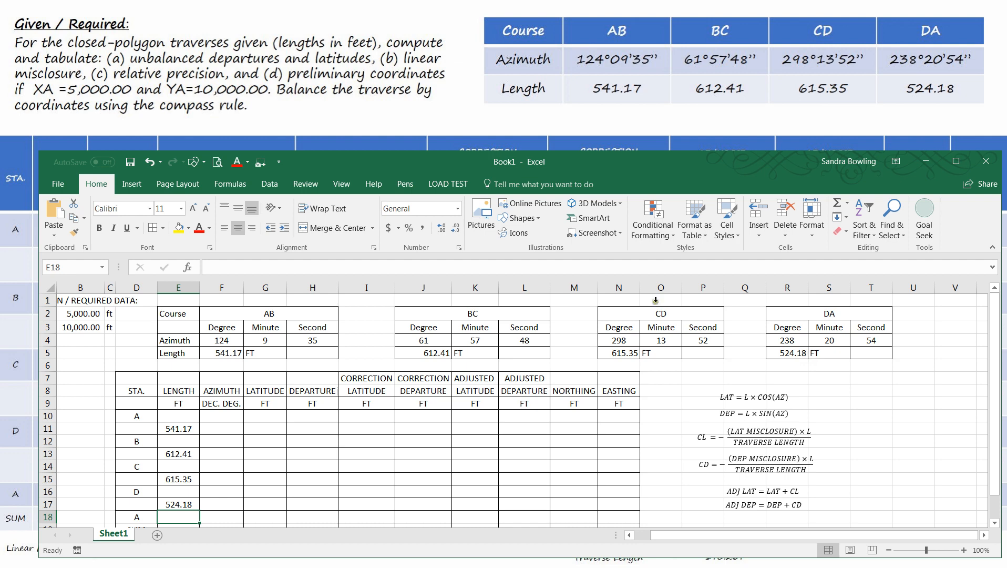
- Convert course AB's azimuth to decimal degrees in F11 with the formula =F4+G4/60+H4/3600
click(217, 430)
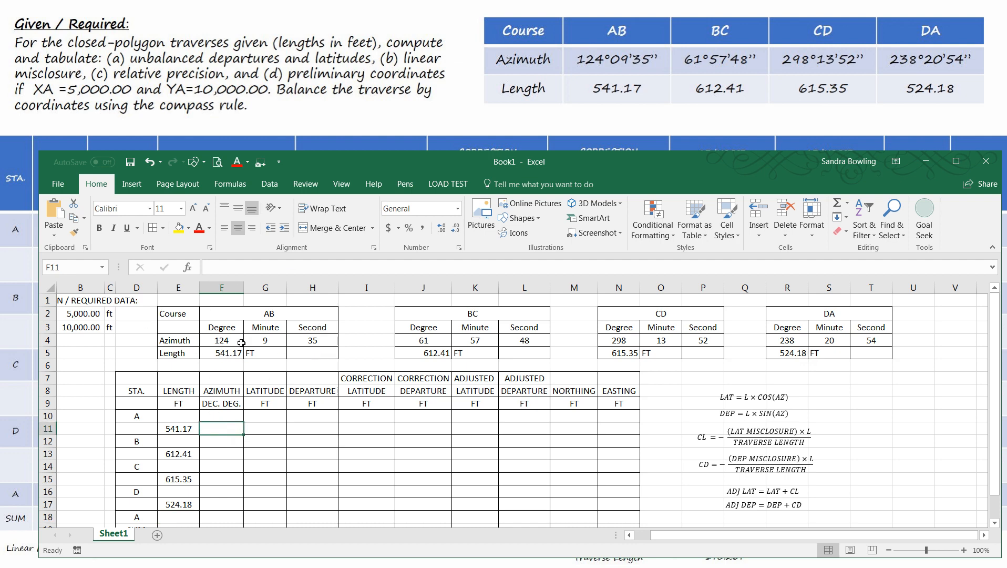
text(=)
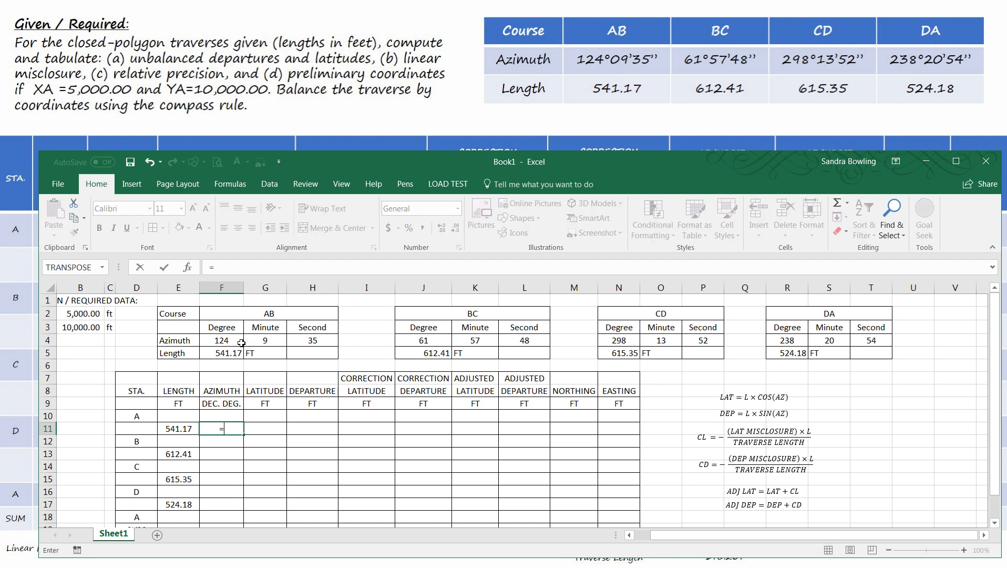
click(234, 340)
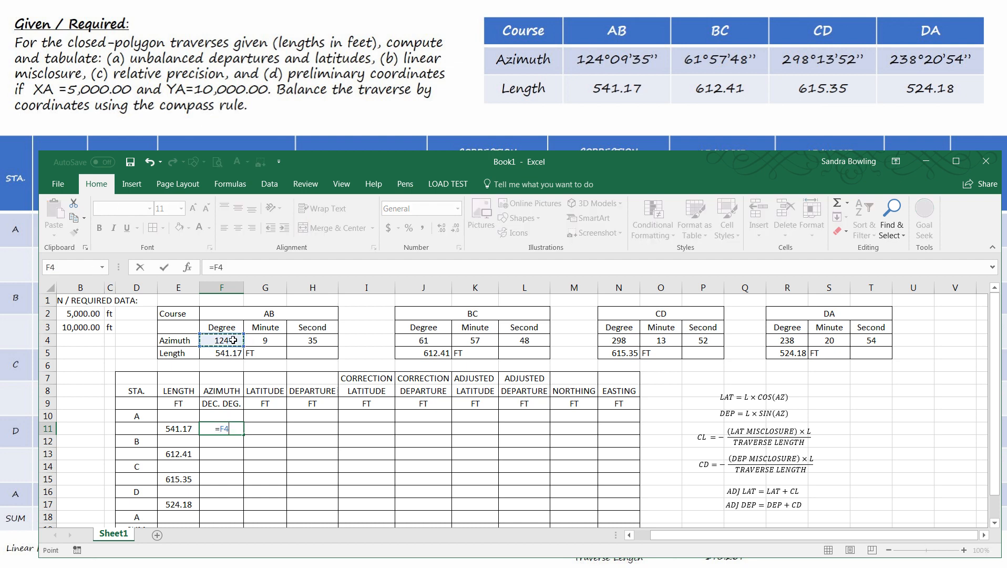
text(+)
click(262, 340)
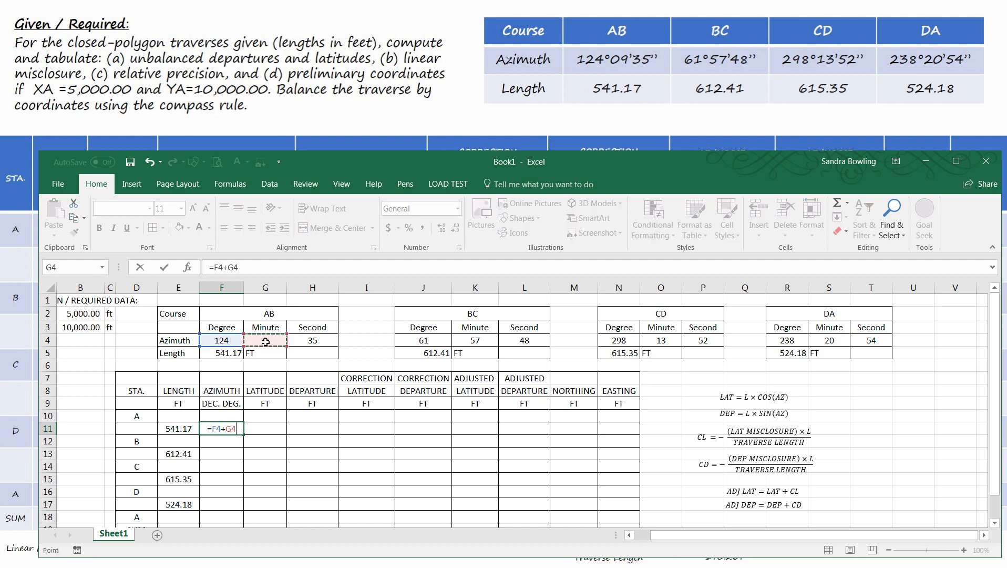
text(/60)
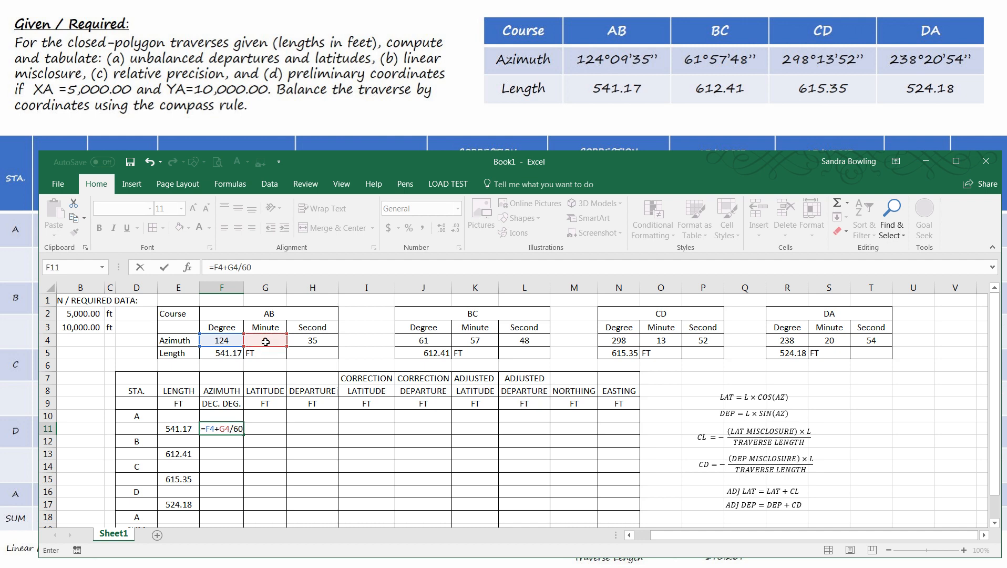
text(+)
click(312, 341)
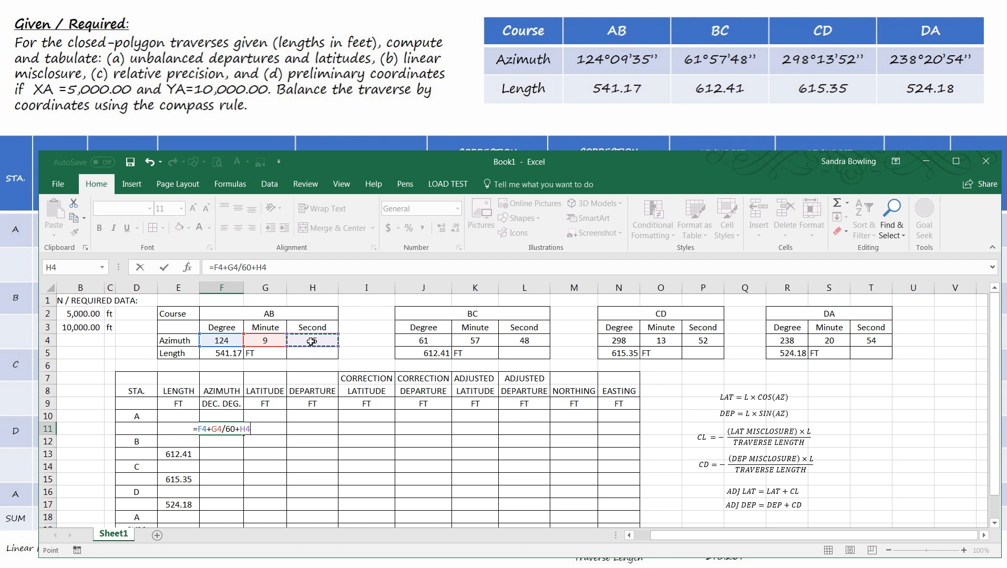
text(/3600)
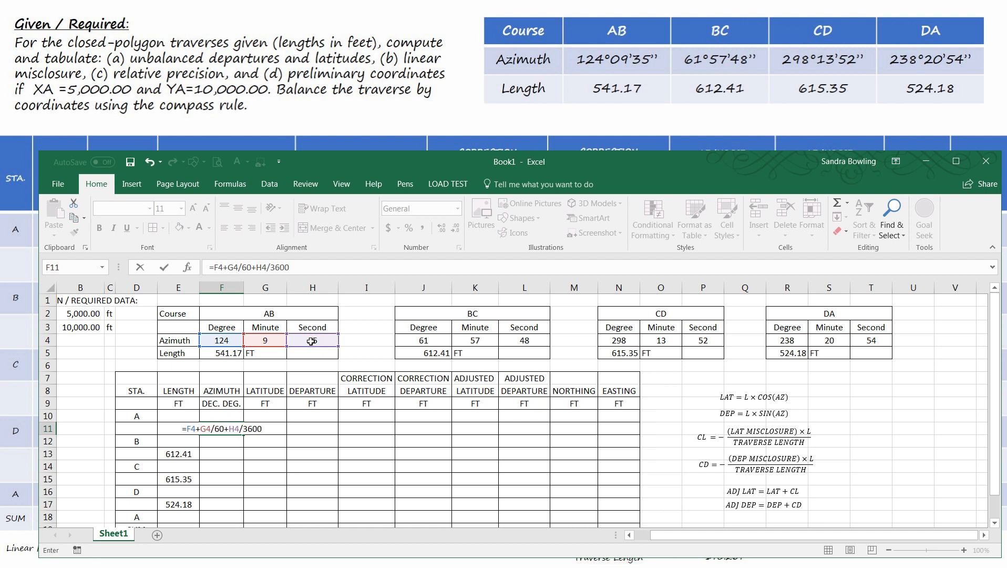
key(Return)
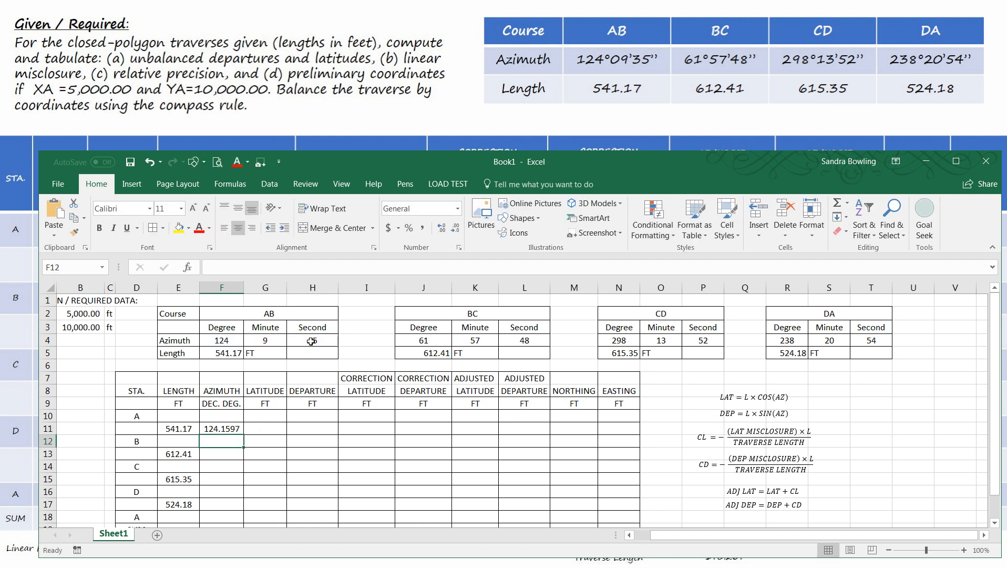
- Copy the AB azimuth formula to F13 and repoint its references to course BC, giving =J4+K4/60+L4/3600
click(226, 429)
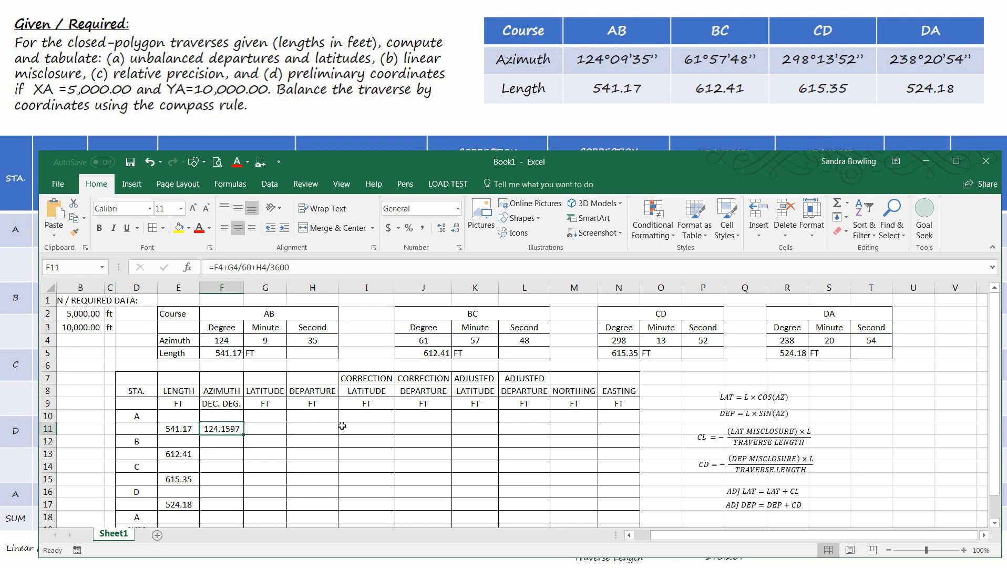
key(ctrl+c)
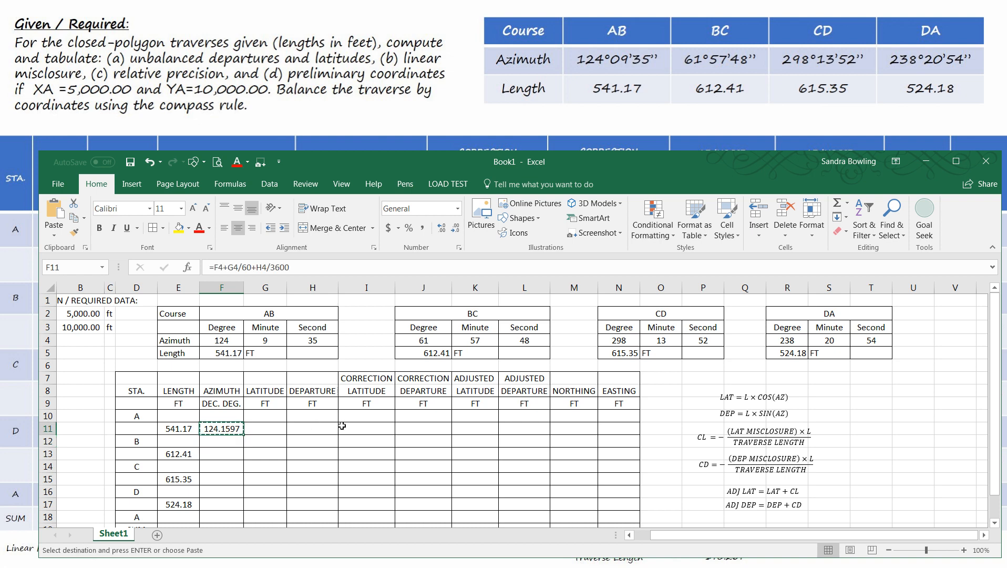
click(211, 453)
key(ctrl+v)
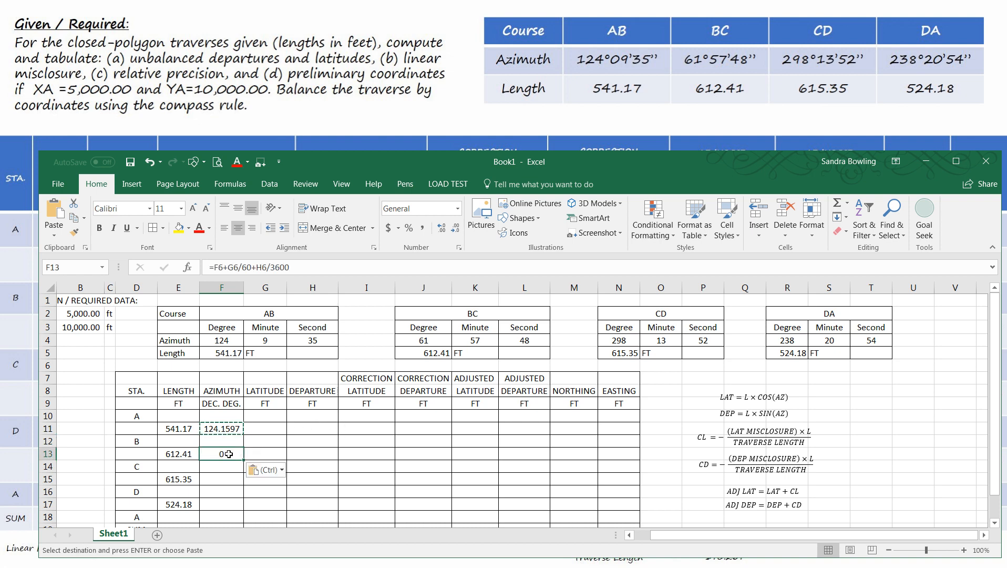
click(302, 268)
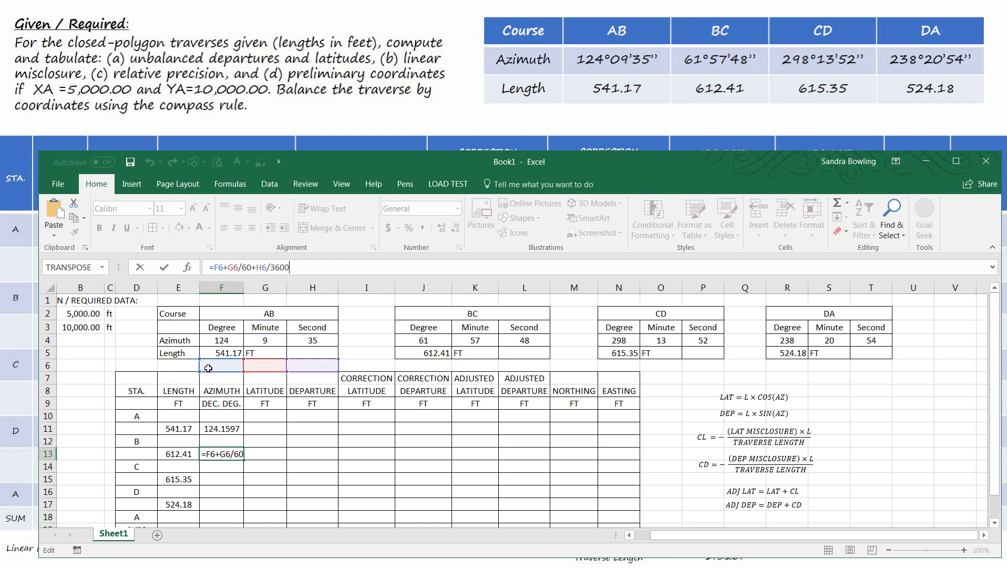
drag(228, 359, 423, 341)
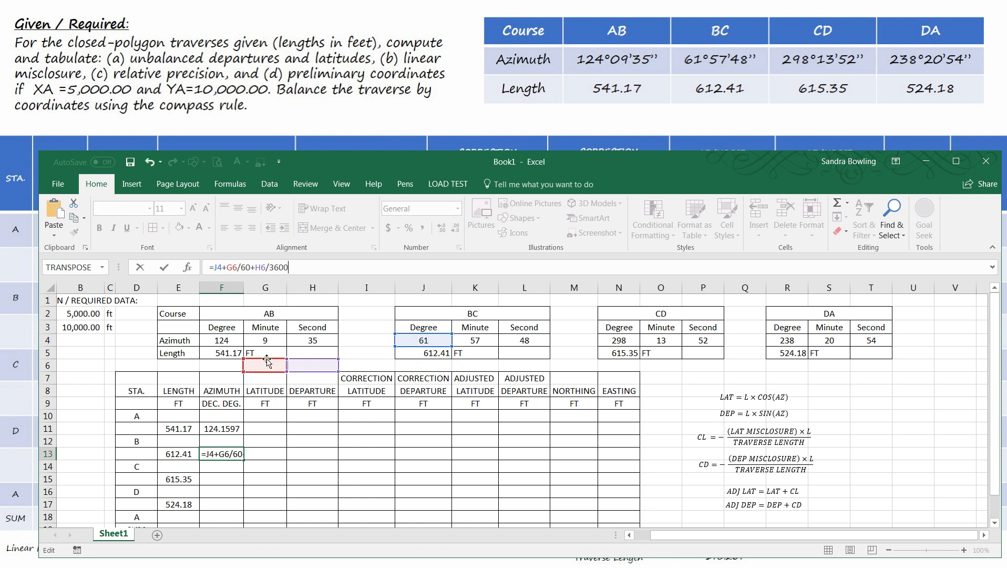
drag(267, 361, 474, 342)
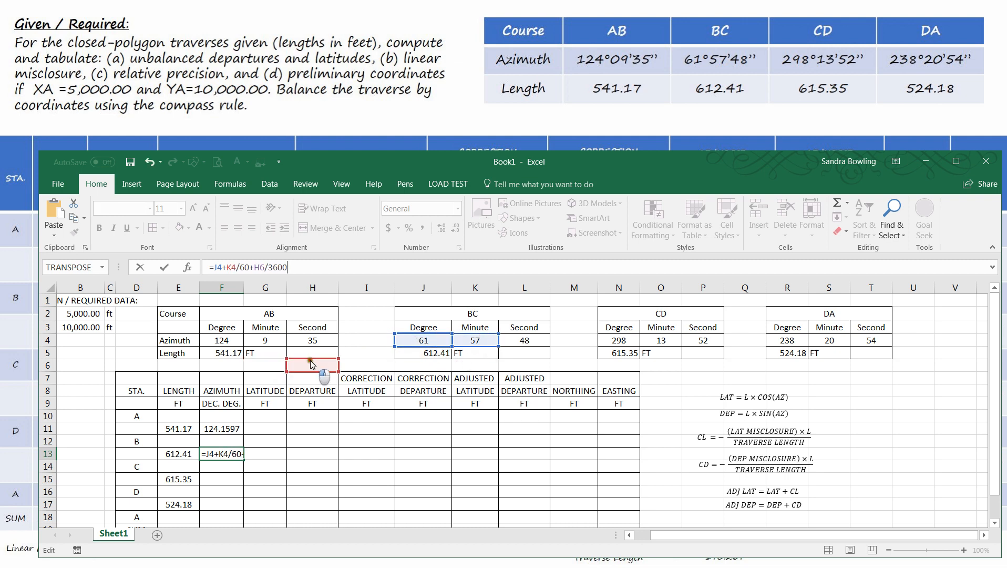
drag(311, 363, 528, 341)
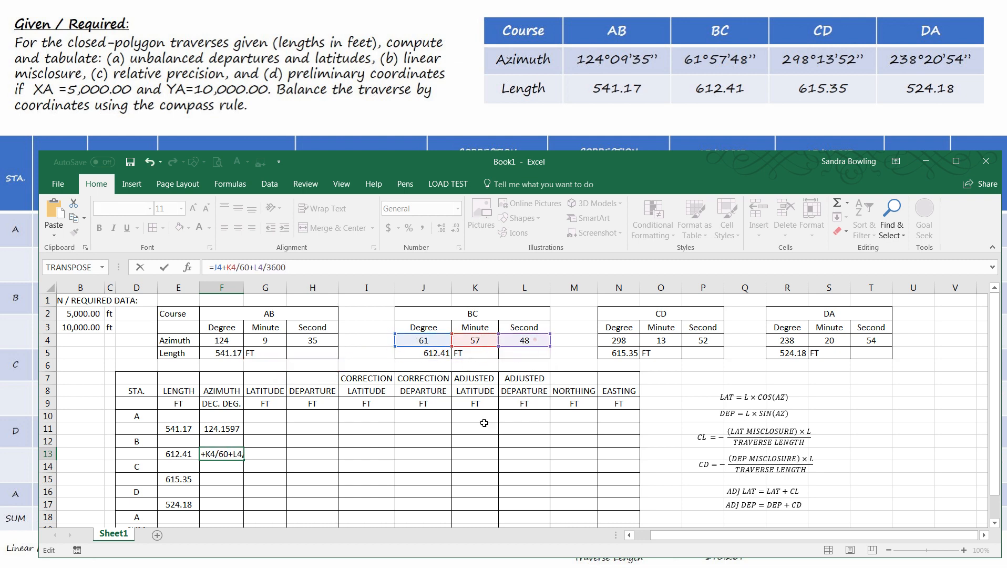
key(Return)
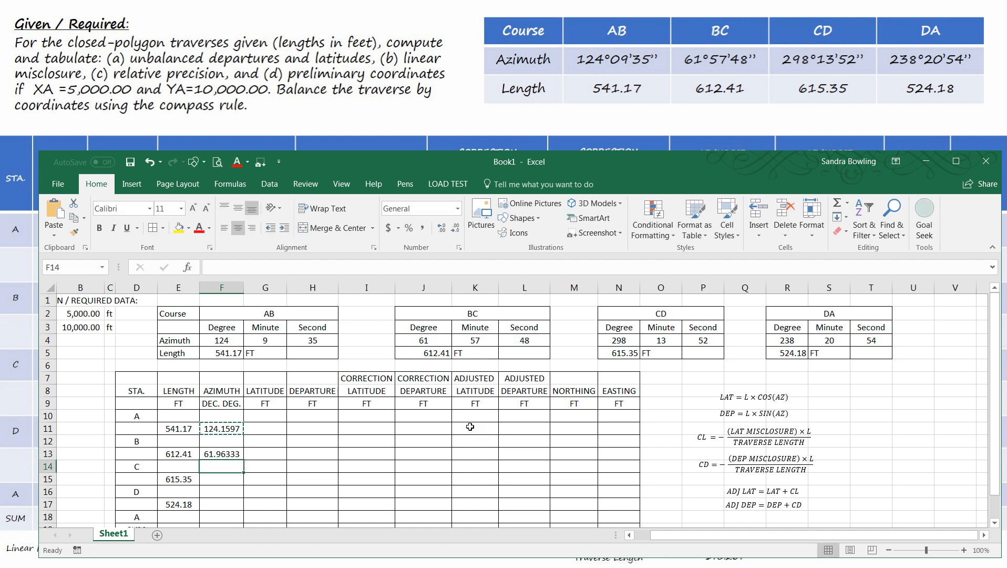
- Paste the azimuth formula into F15 and repoint its references to course CD, giving =N4+O4/60+P4/3600
click(211, 479)
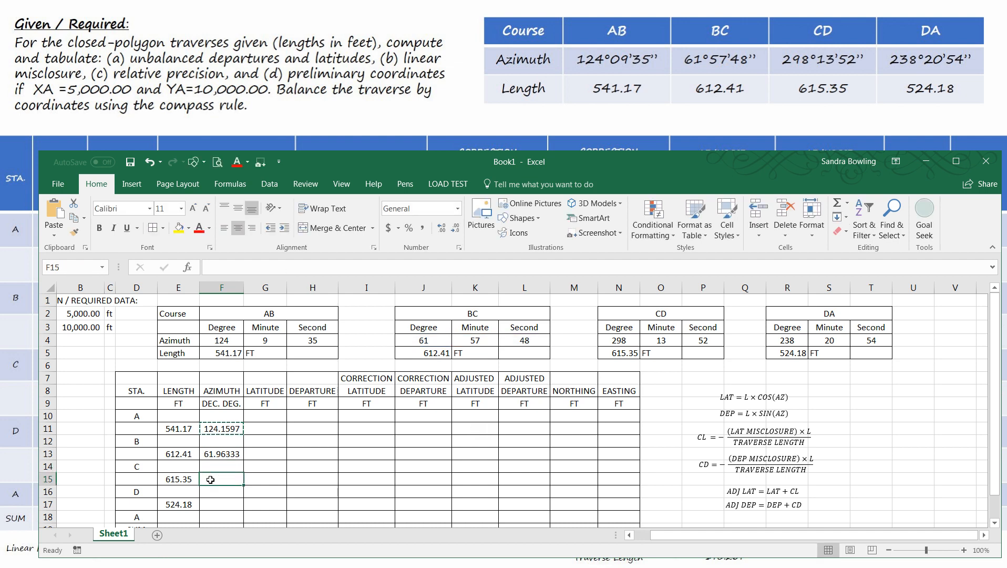
text(=F8+G8/60+H8/3600)
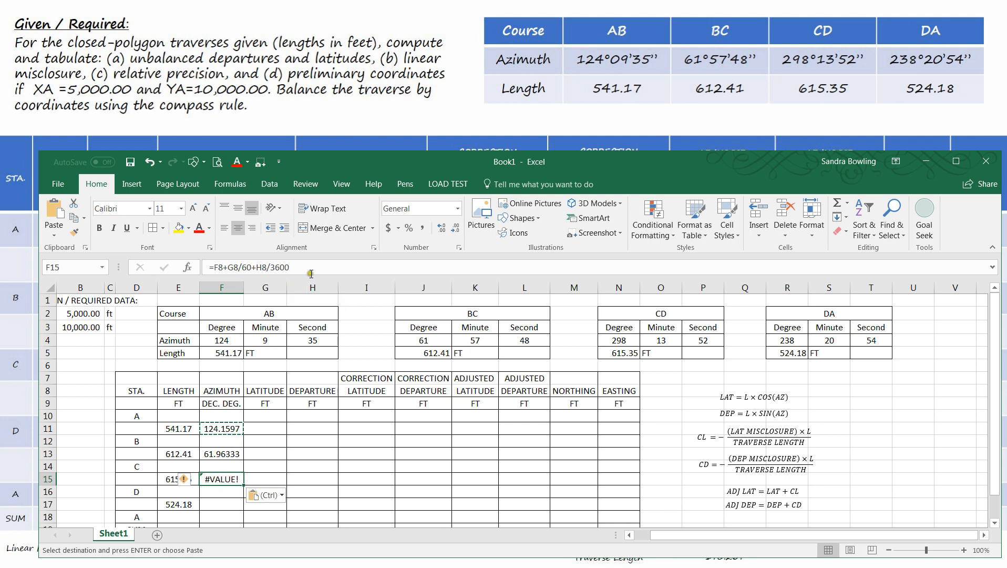
key(F2)
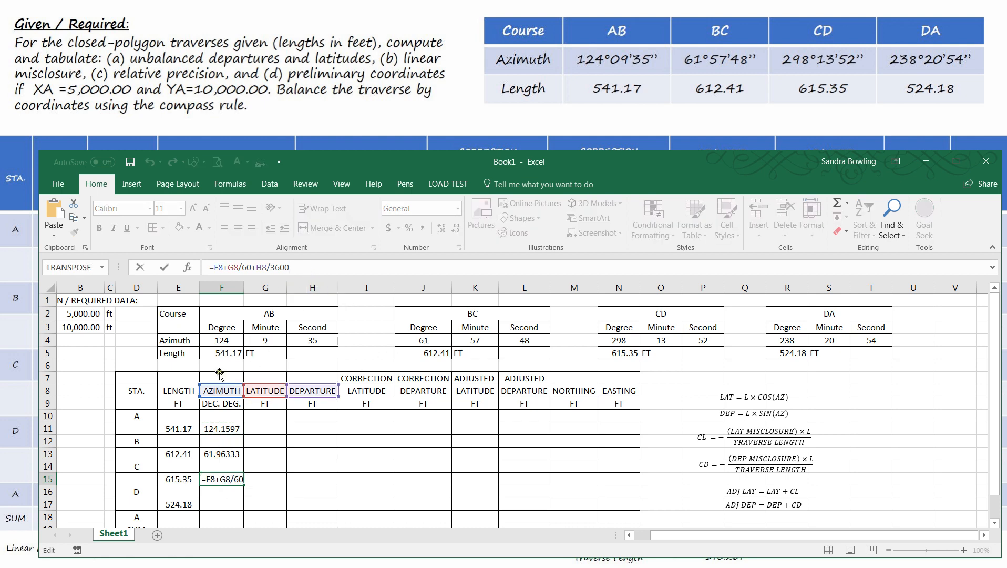
drag(216, 384, 611, 342)
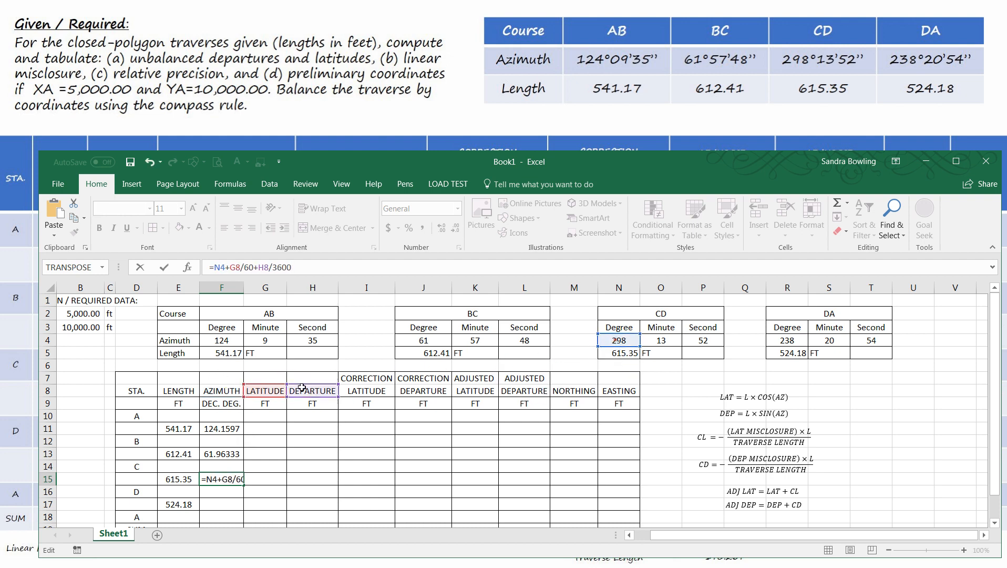
drag(262, 383, 661, 341)
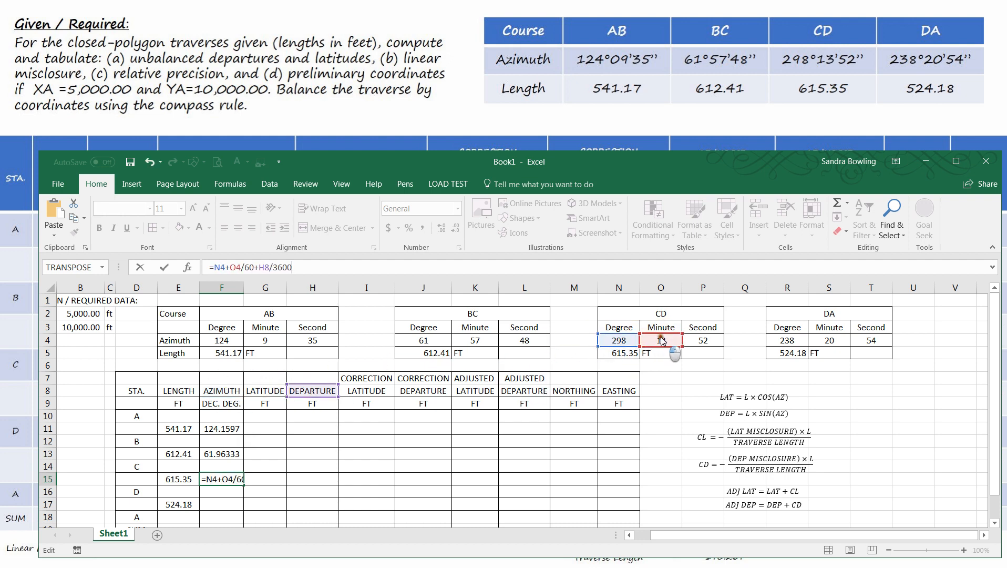
drag(351, 378, 719, 341)
key(Return)
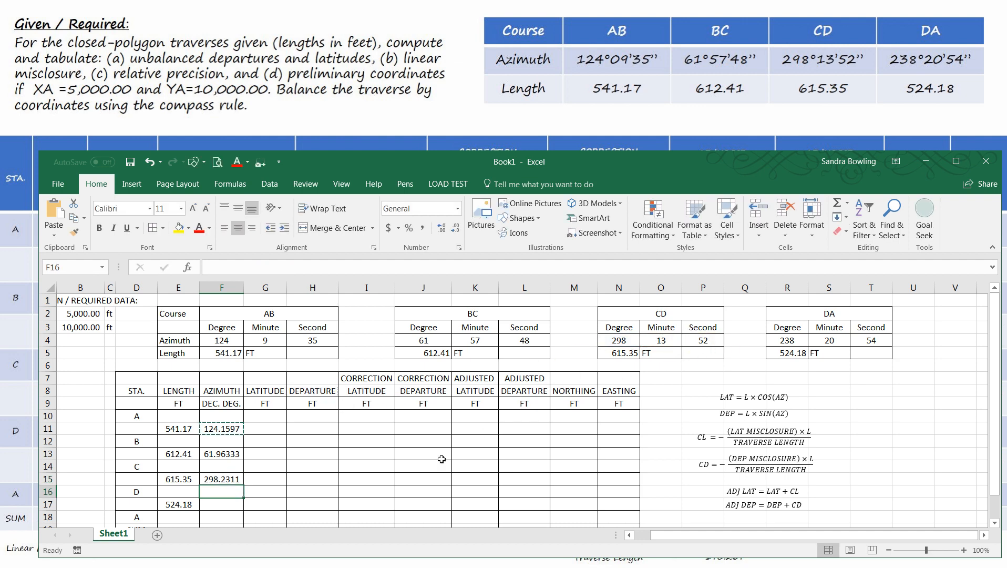
- Paste the azimuth formula into F17 and repoint its references to course DA, giving =R4+S4/60+T4/3600
click(223, 505)
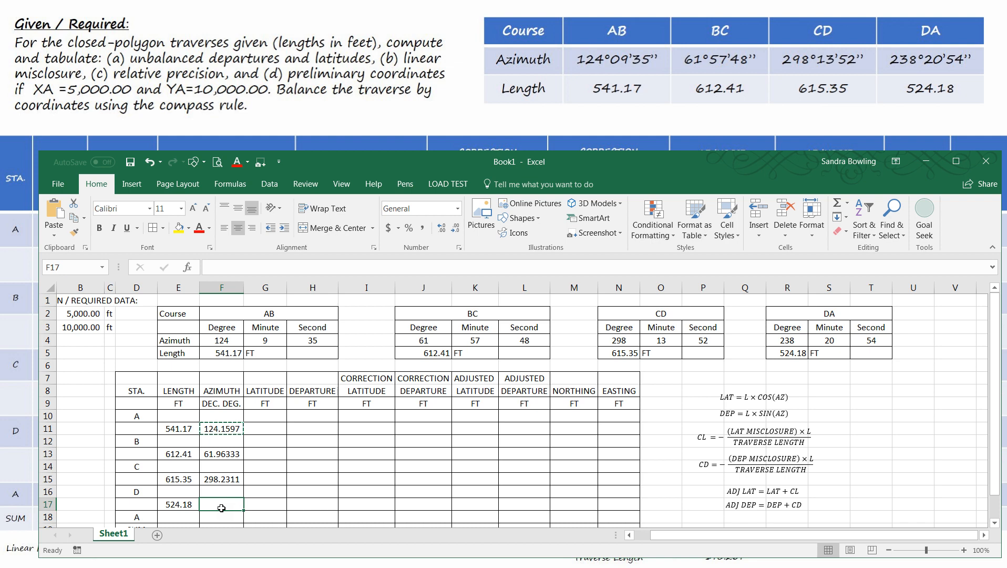
text(=F10+G10/60+H10/3600)
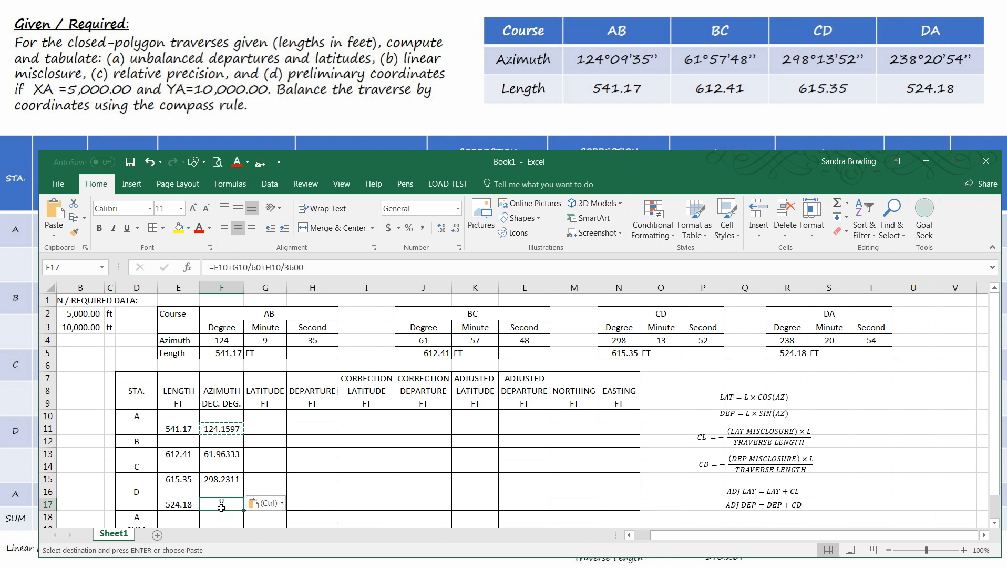
click(321, 267)
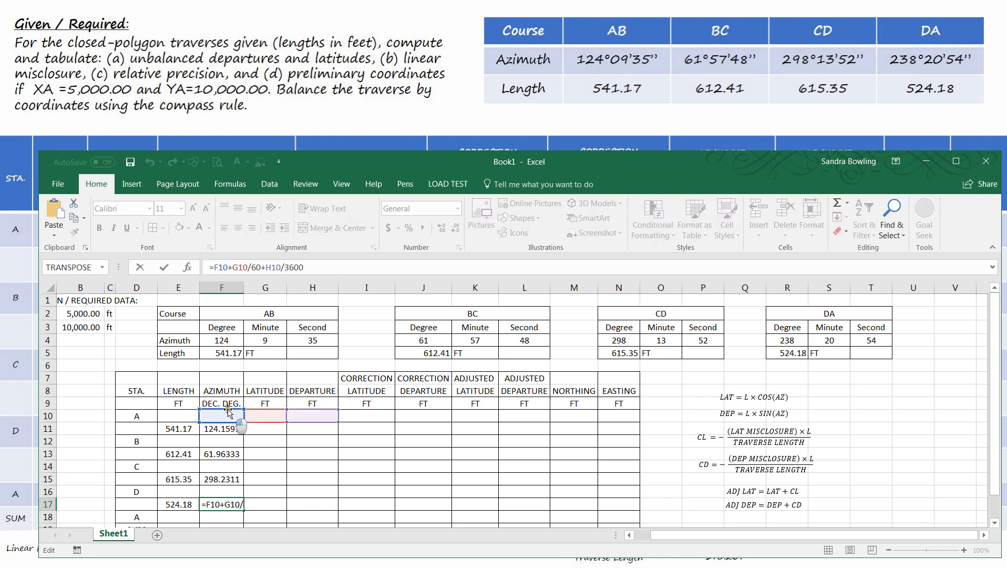
drag(240, 422, 799, 343)
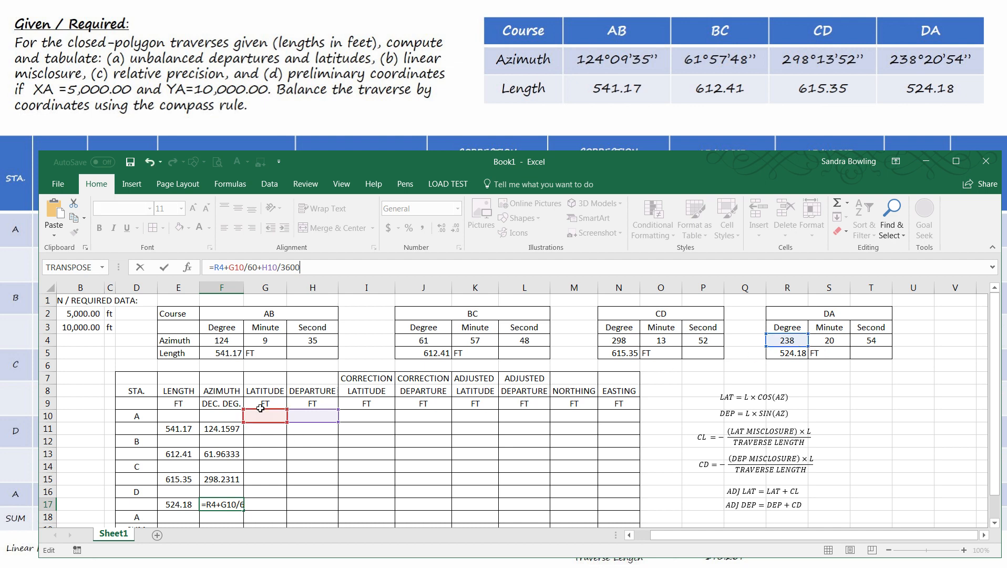
drag(261, 414, 651, 396)
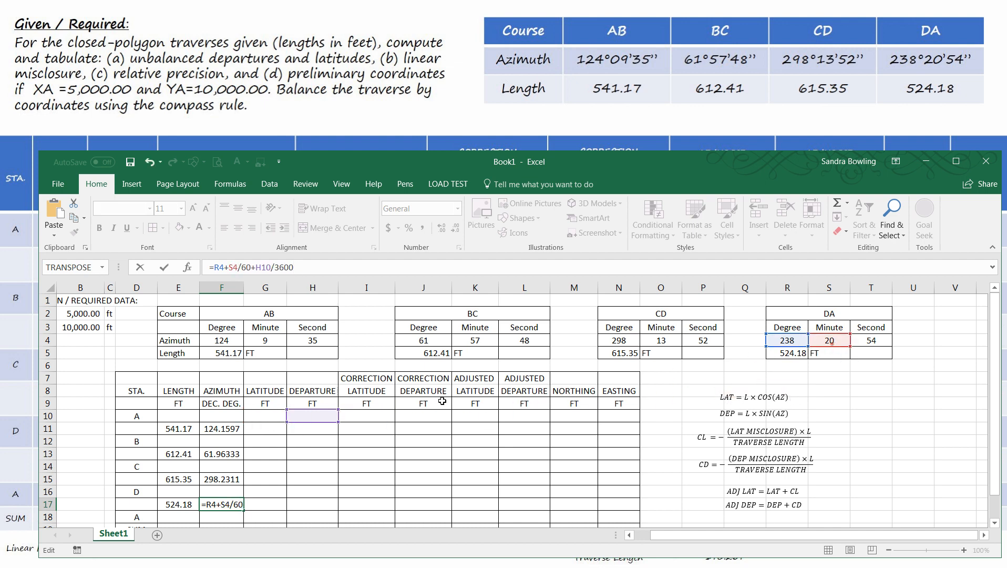
drag(321, 410, 876, 342)
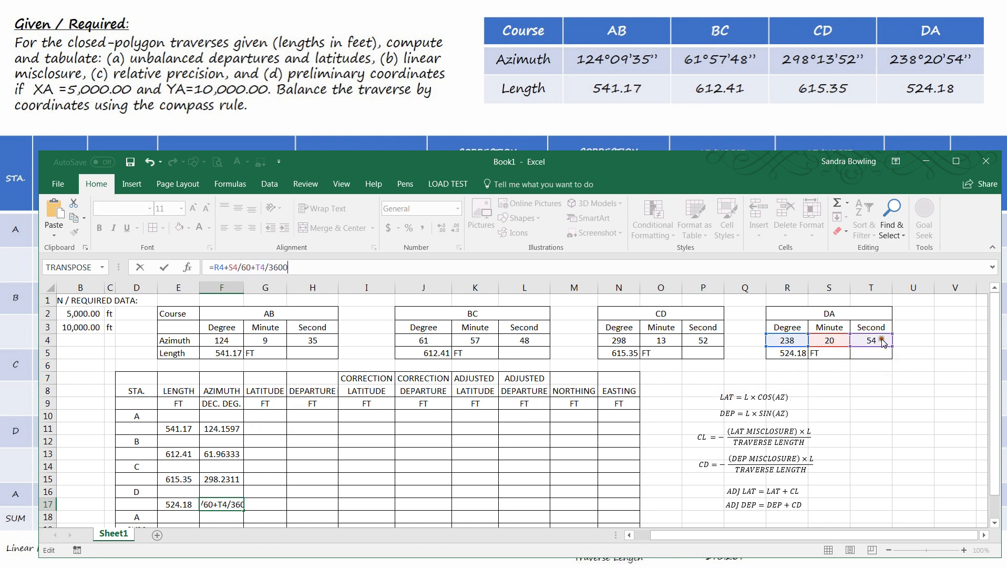
key(Return)
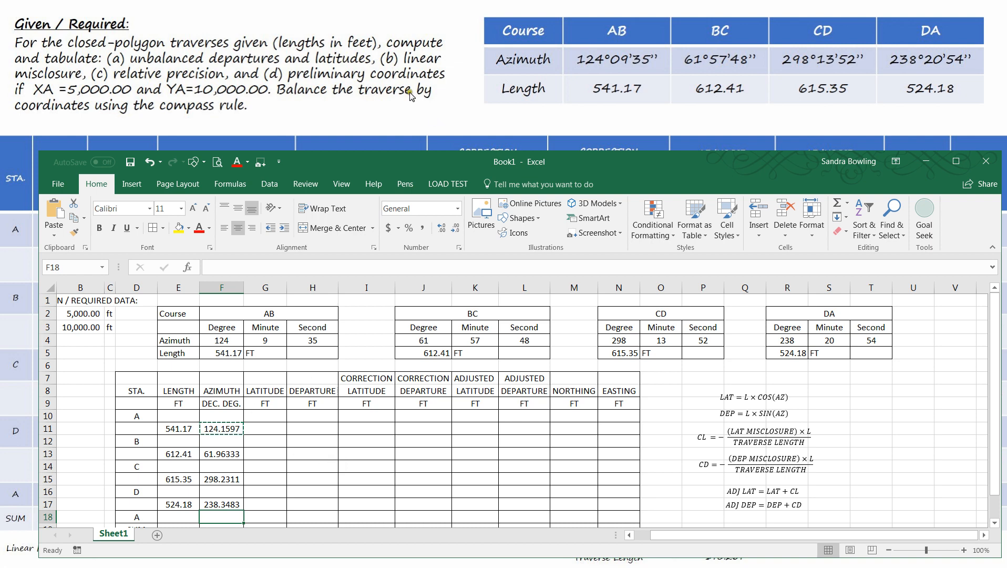
- Extend the workbook window upward so the computation table fits down to its SUM row, and select cell I13
drag(403, 152, 394, 110)
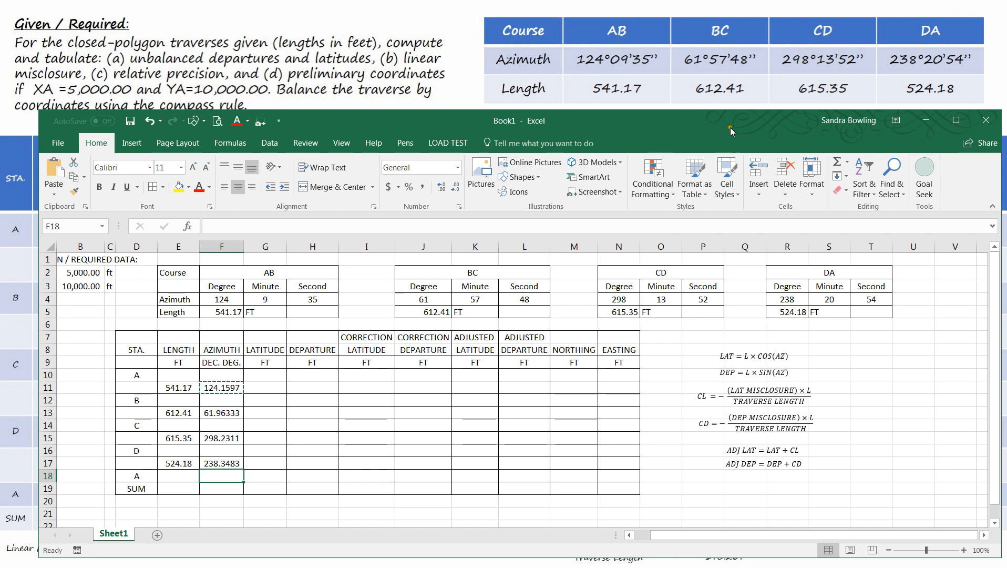
click(347, 415)
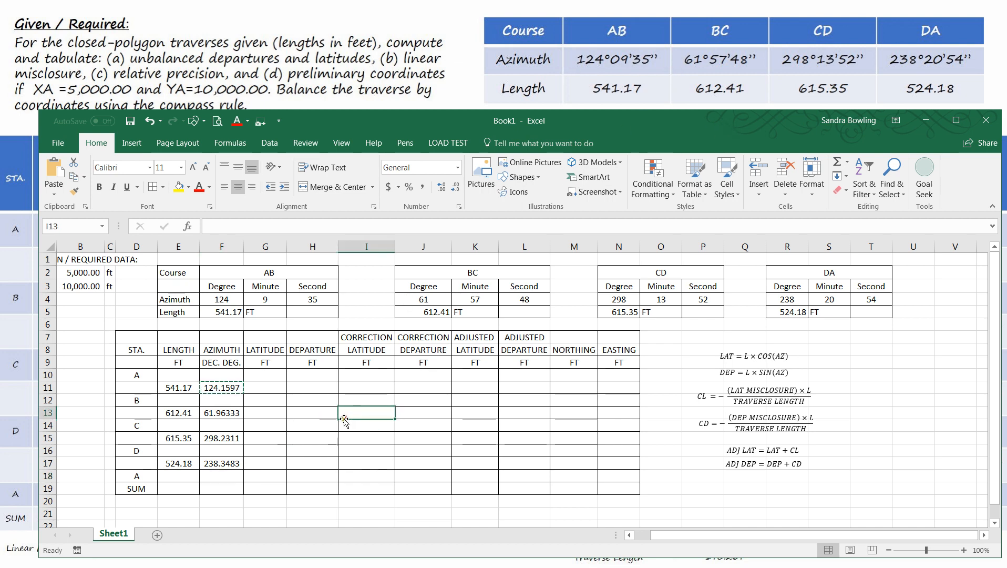